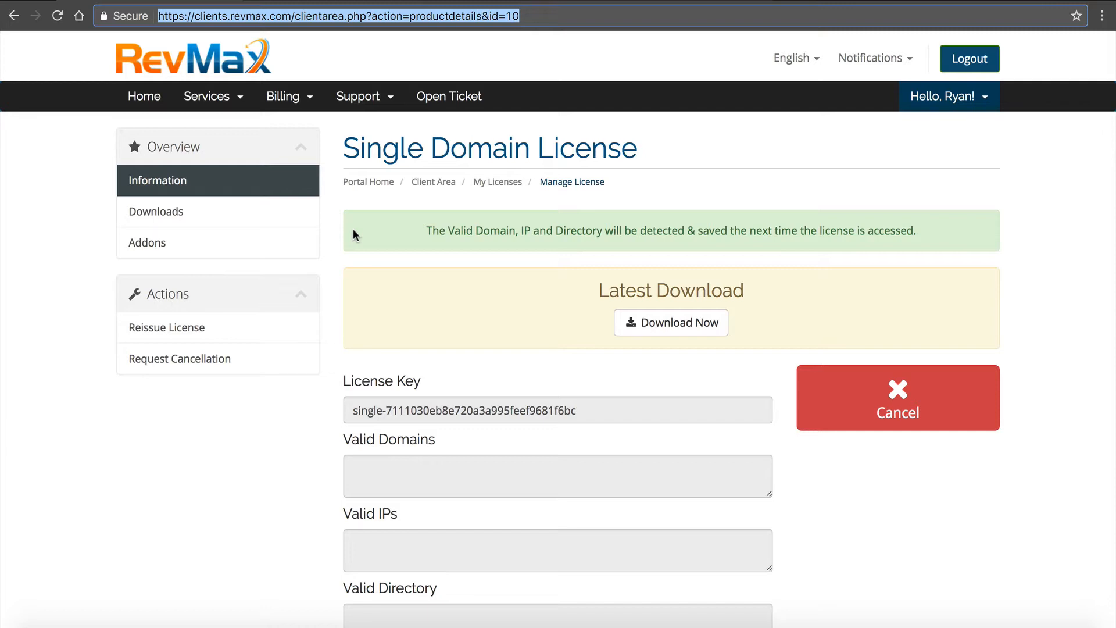
- Open the support knowledgebase from the client area and go to its Server Requirements page under Getting Started
left_click(594, 229)
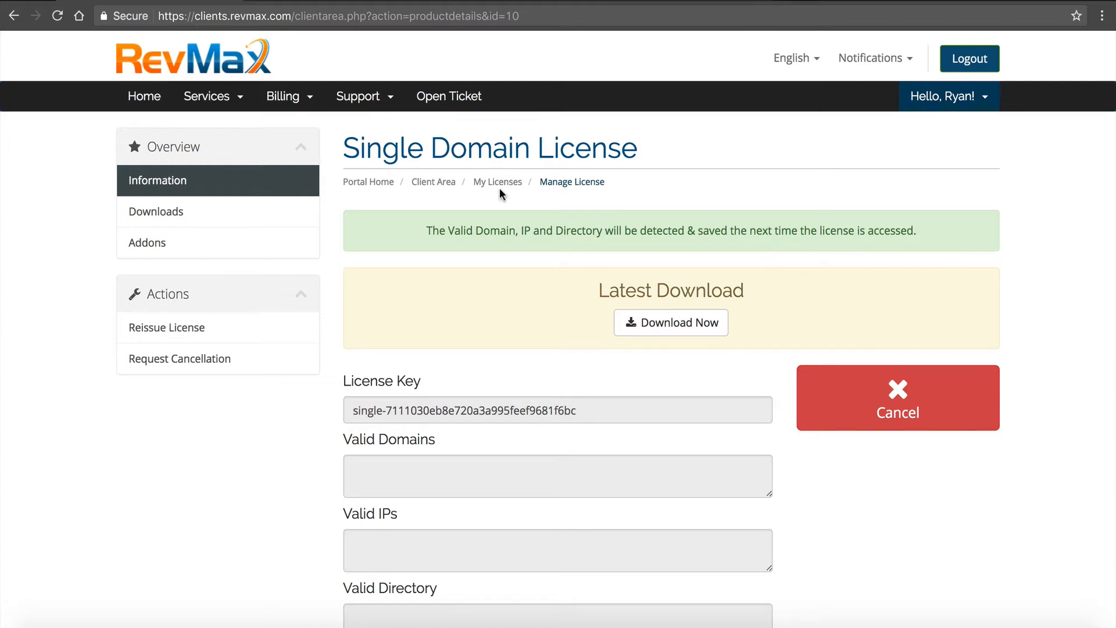
left_click(382, 104)
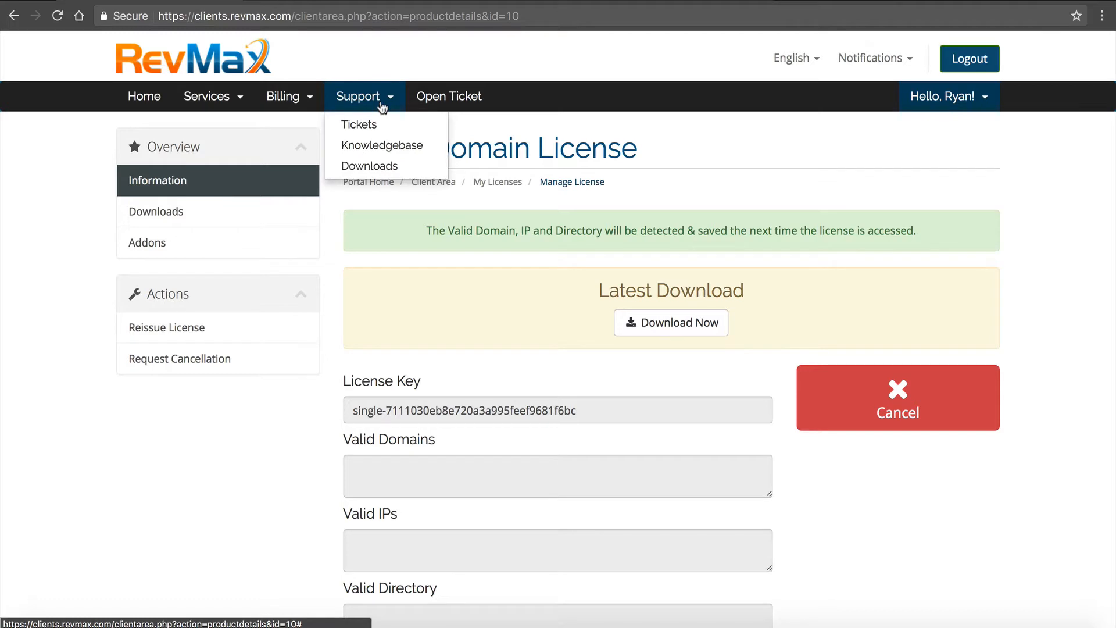
left_click(371, 148)
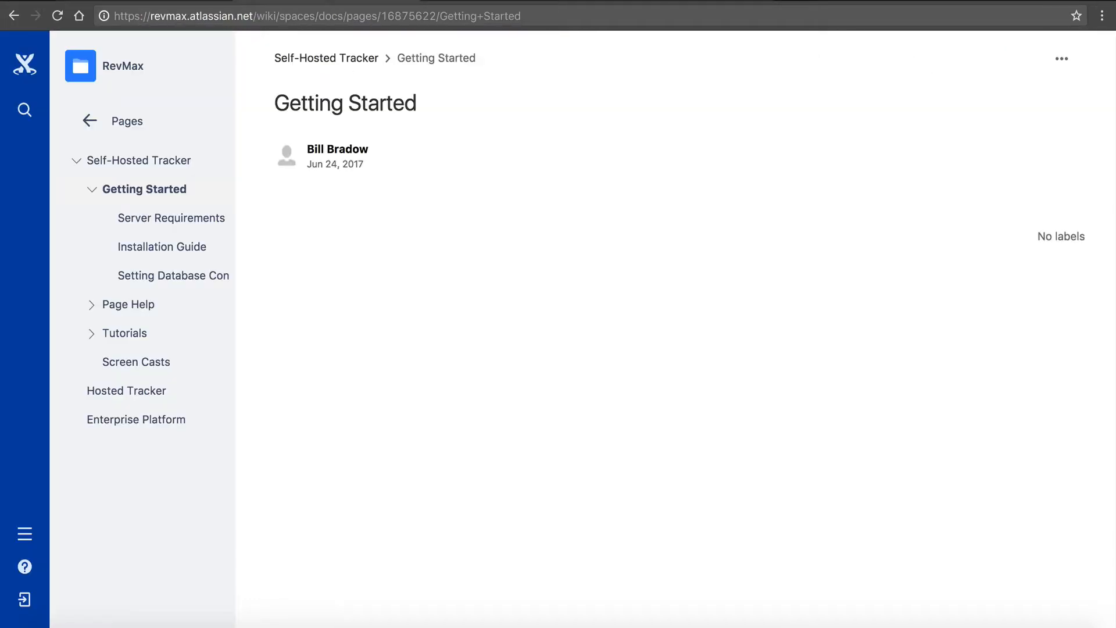
left_click(185, 226)
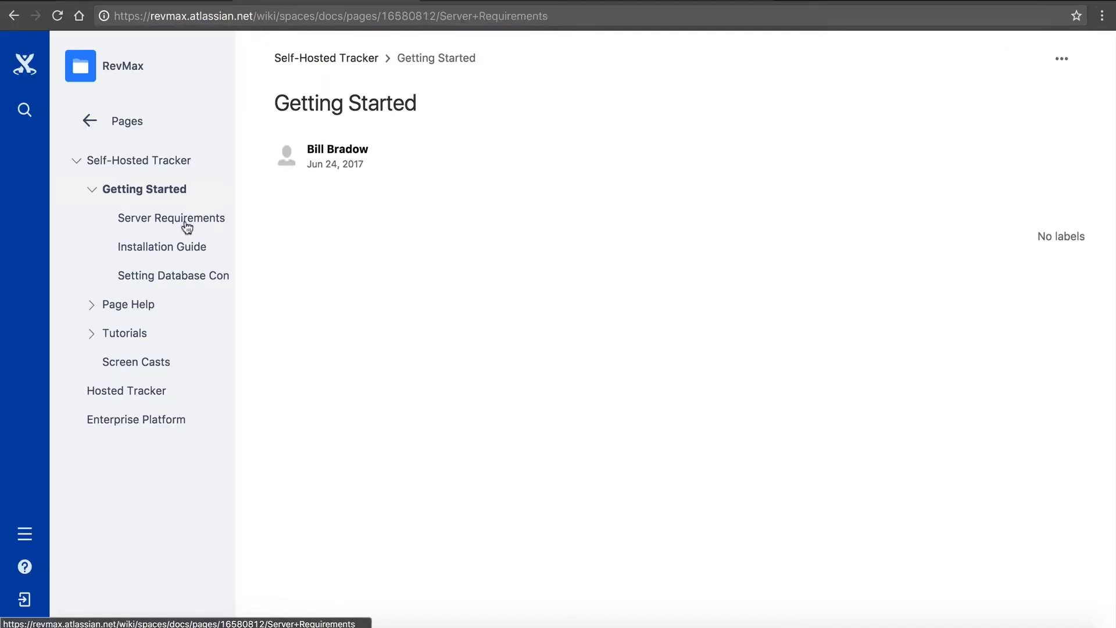
left_click(149, 189)
left_click(137, 218)
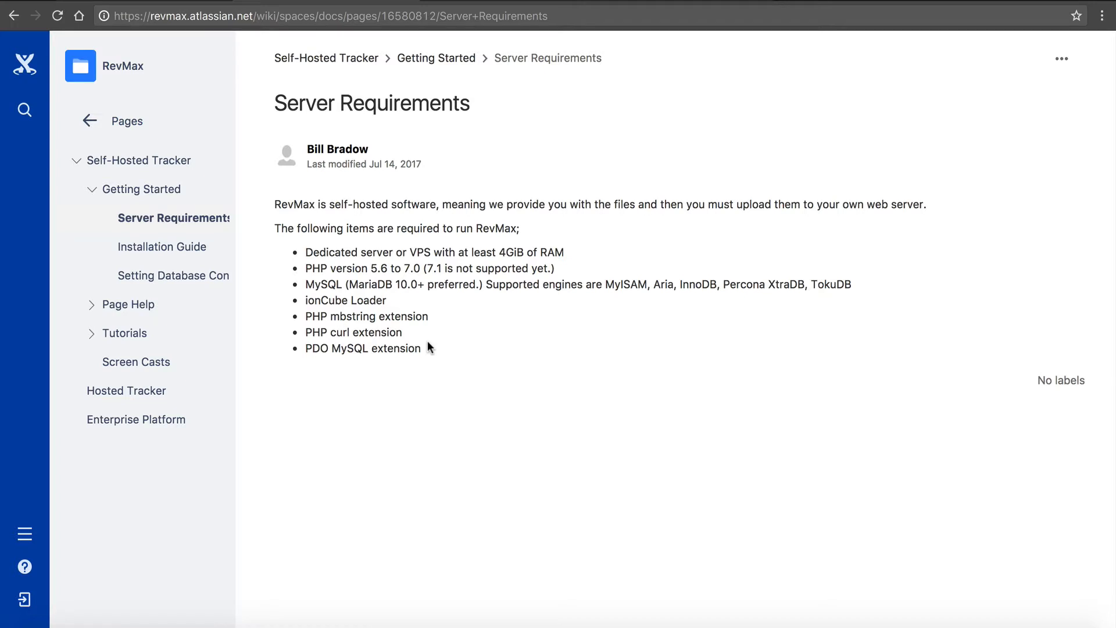
- Review the RevMax server requirements: server RAM, PHP version, MySQL engines, ionCube Loader and the PHP extensions
triple_click(307, 252)
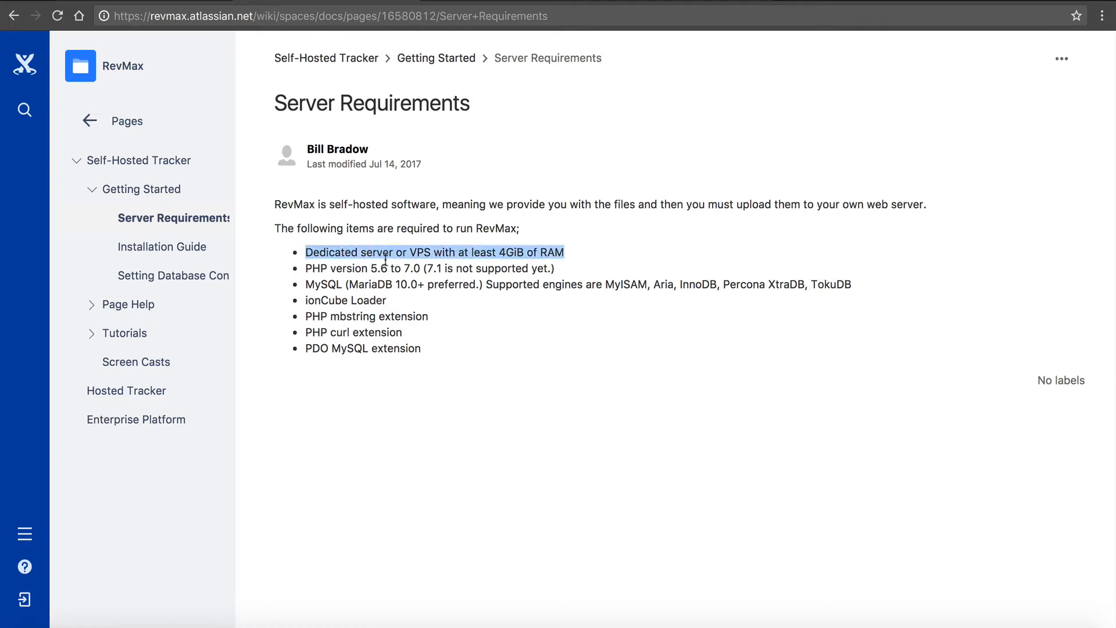
left_click_drag(386, 259, 417, 256)
left_click(417, 257)
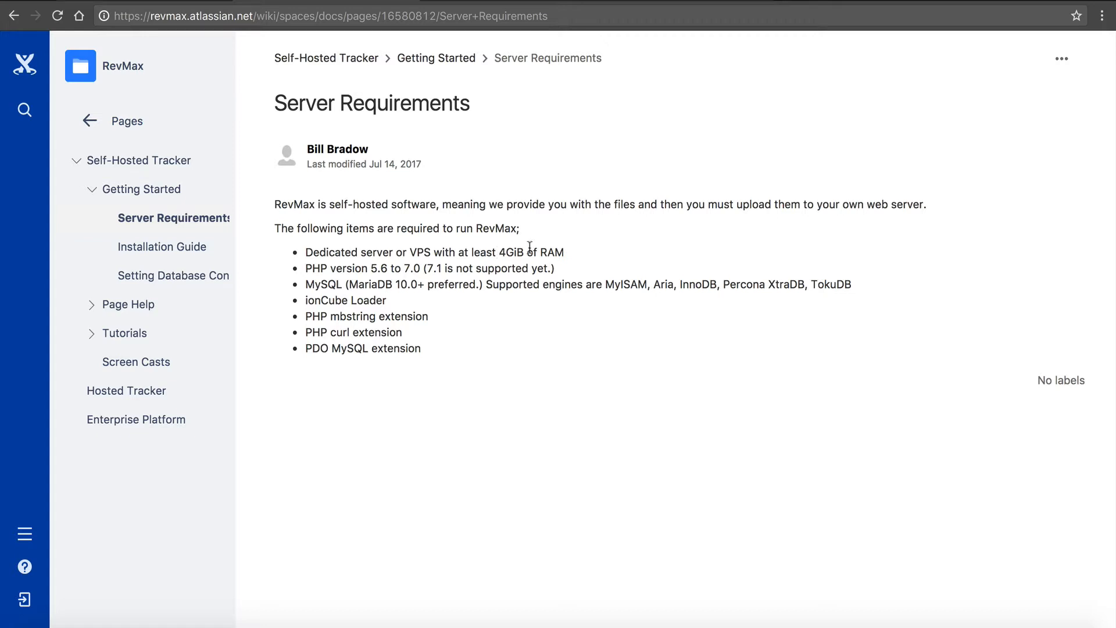
mouse_move(527, 252)
left_mouse_down()
mouse_move(495, 257)
mouse_move(518, 256)
left_mouse_up()
left_click(496, 257)
left_click(518, 256)
left_click_drag(304, 268, 406, 268)
left_click(371, 266)
left_click(445, 266)
left_click_drag(500, 287, 861, 289)
left_click(861, 288)
left_click_drag(676, 287, 717, 289)
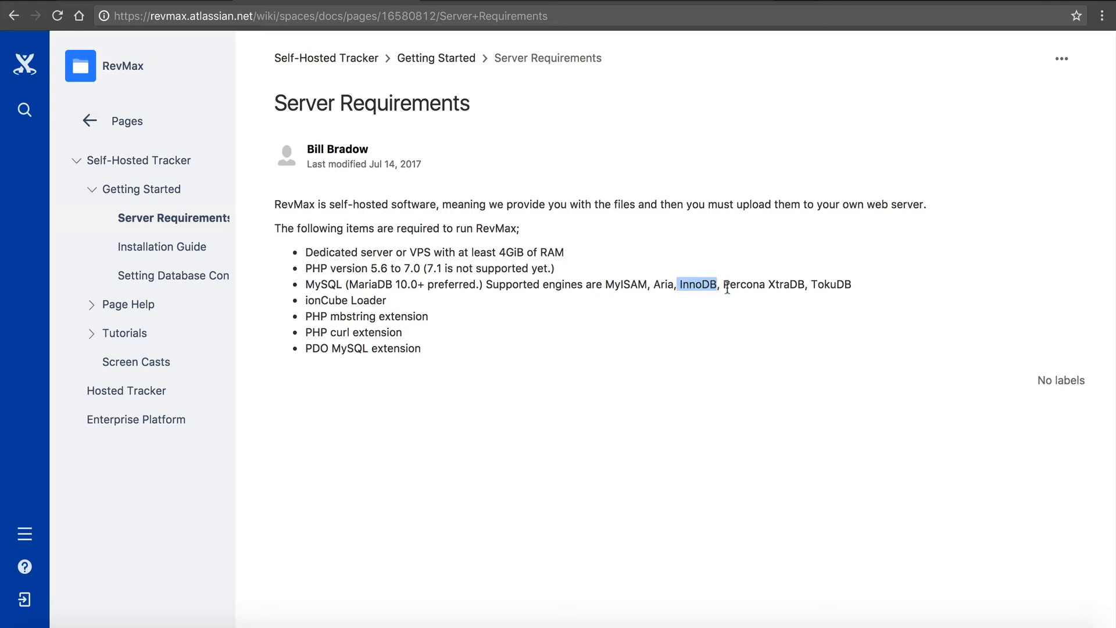
left_click(727, 289)
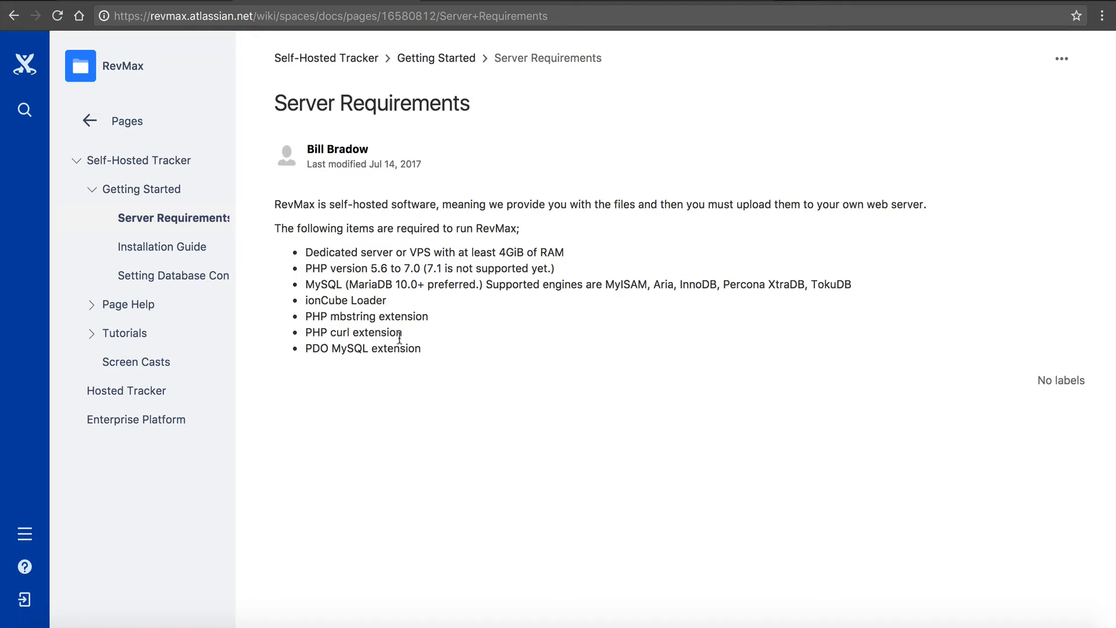
left_click_drag(416, 347, 294, 251)
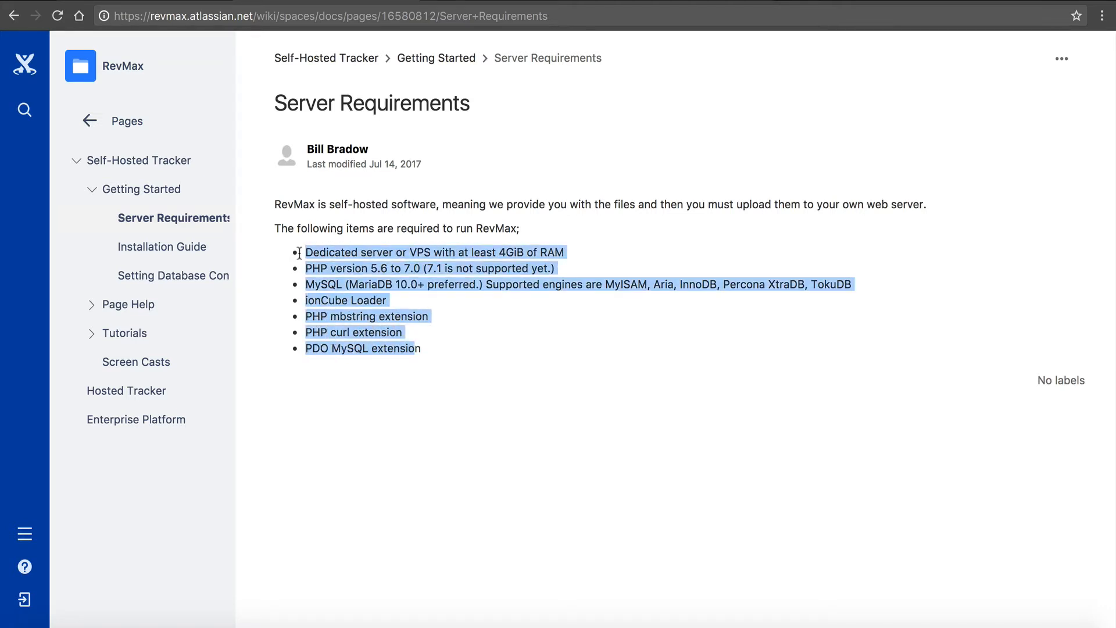
left_click(299, 254)
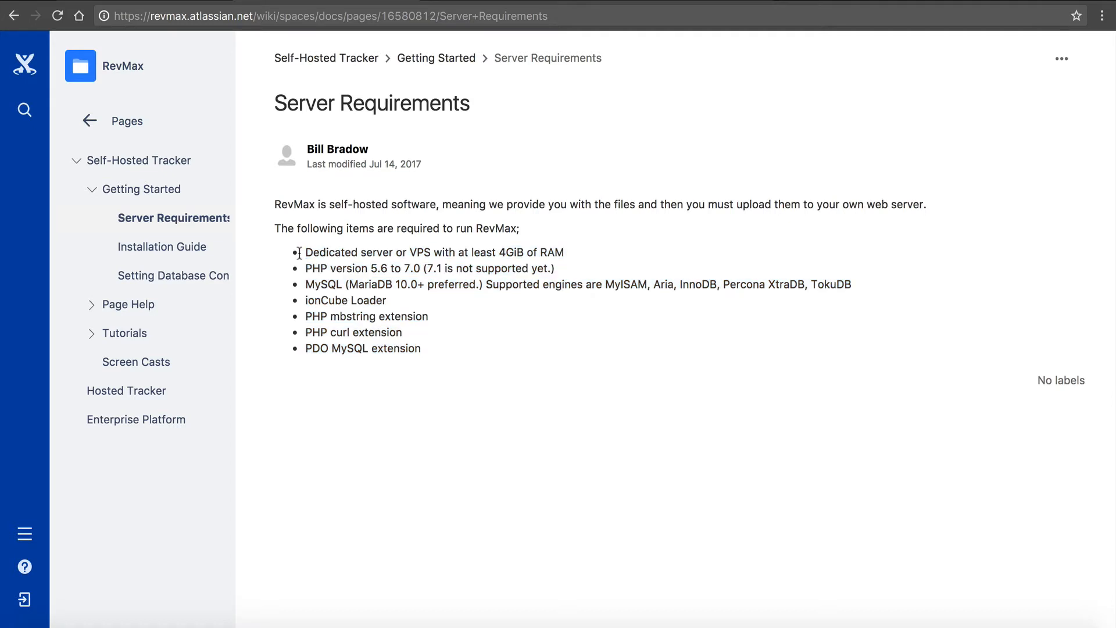
left_click_drag(298, 253, 458, 363)
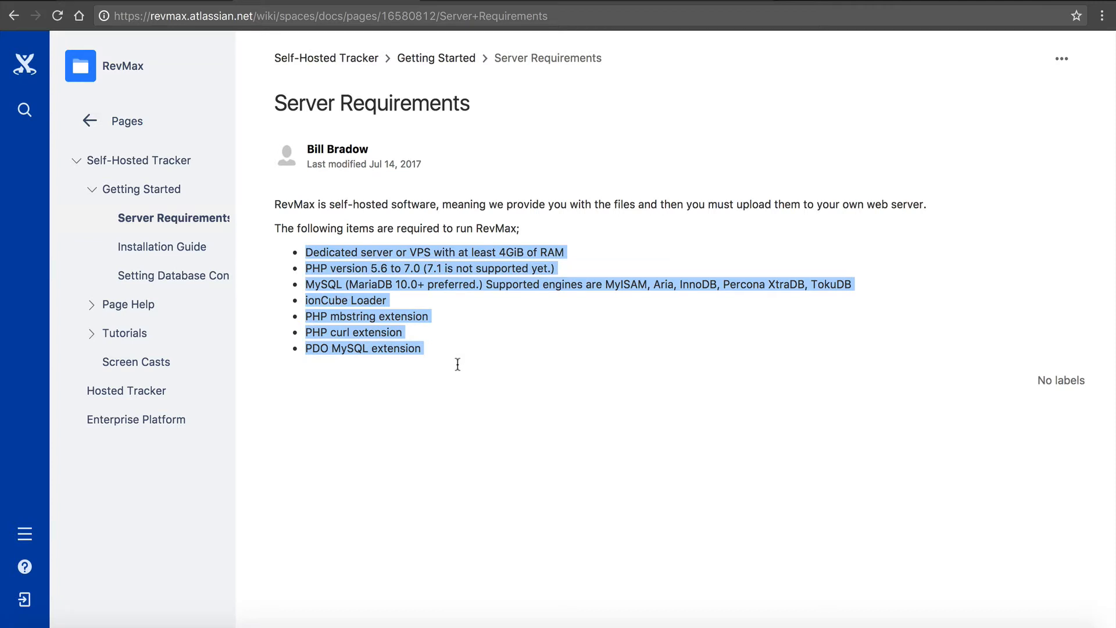
left_click(458, 363)
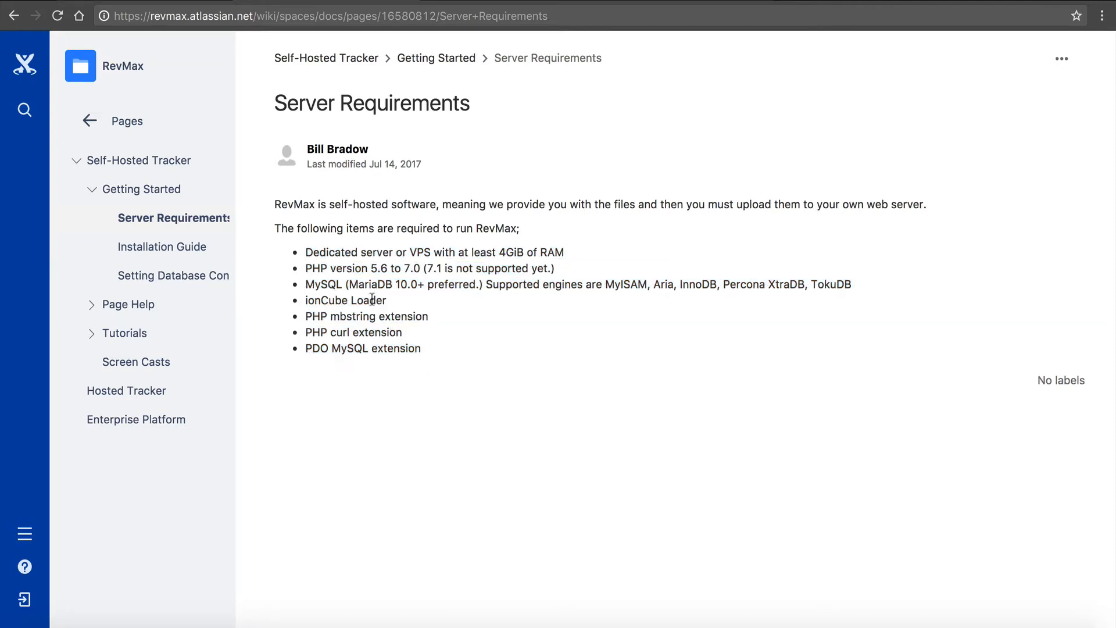
- Open the Installation Guide and read through the Quickstart Step-by-Step and the section on uploading RevMax to the server
left_click(193, 247)
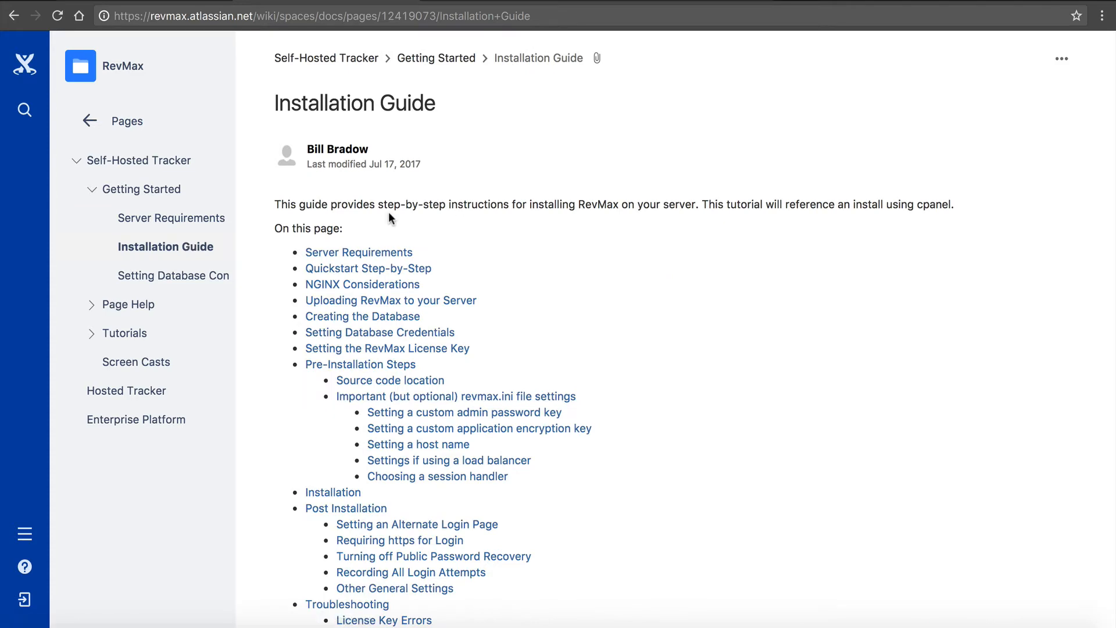
scroll(388, 211, "down", 2)
scroll(389, 213, "down", 8)
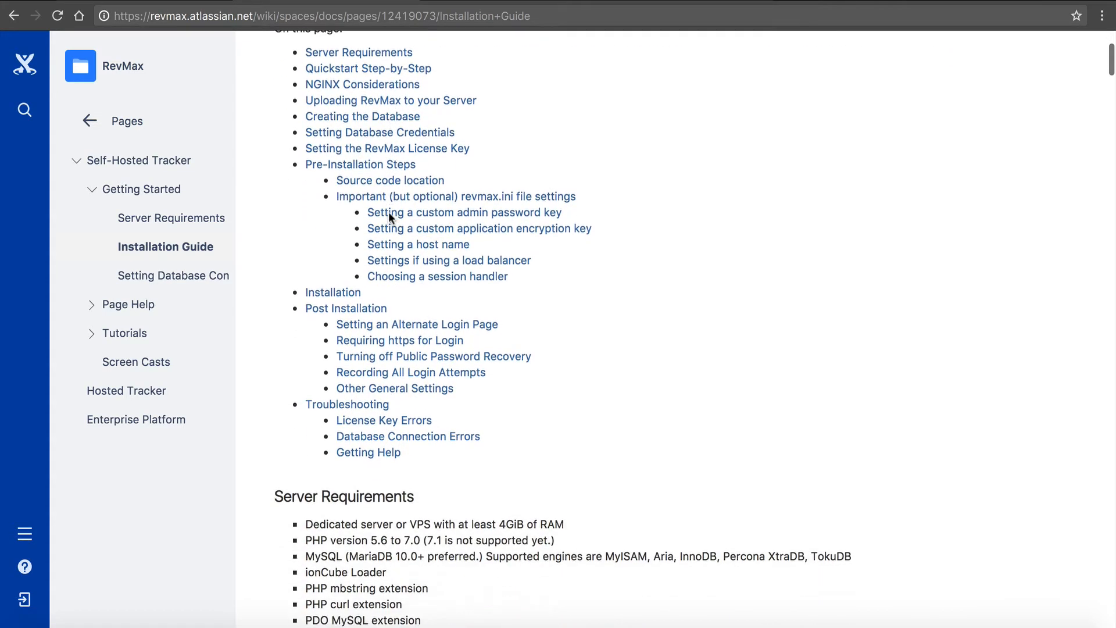
scroll(391, 218, "down", 5)
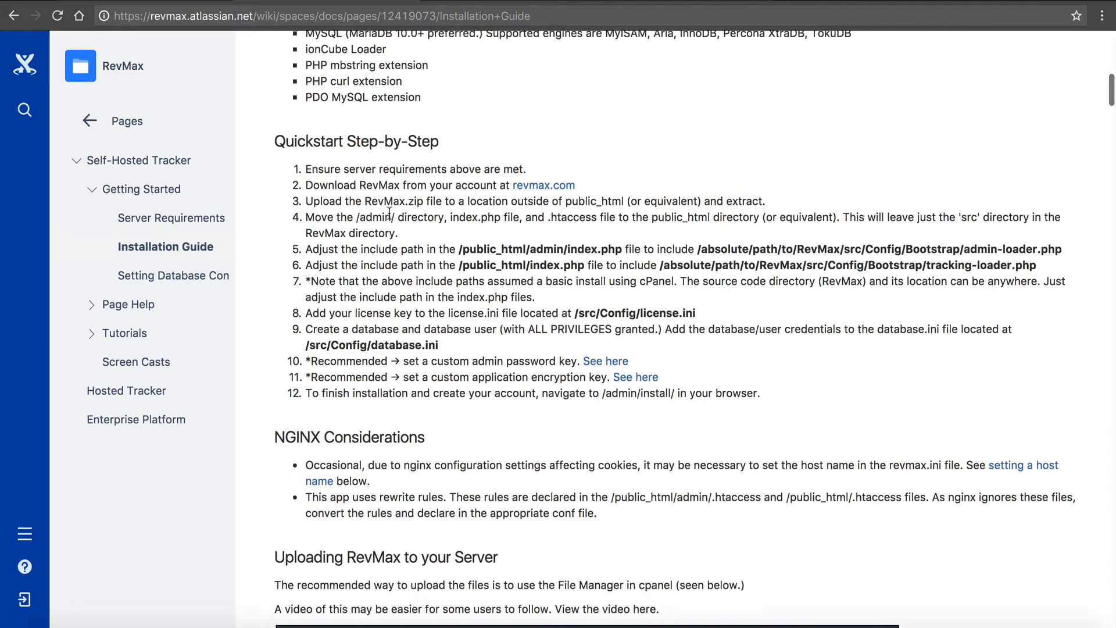
scroll(390, 213, "down", 1)
left_click_drag(273, 125, 456, 137)
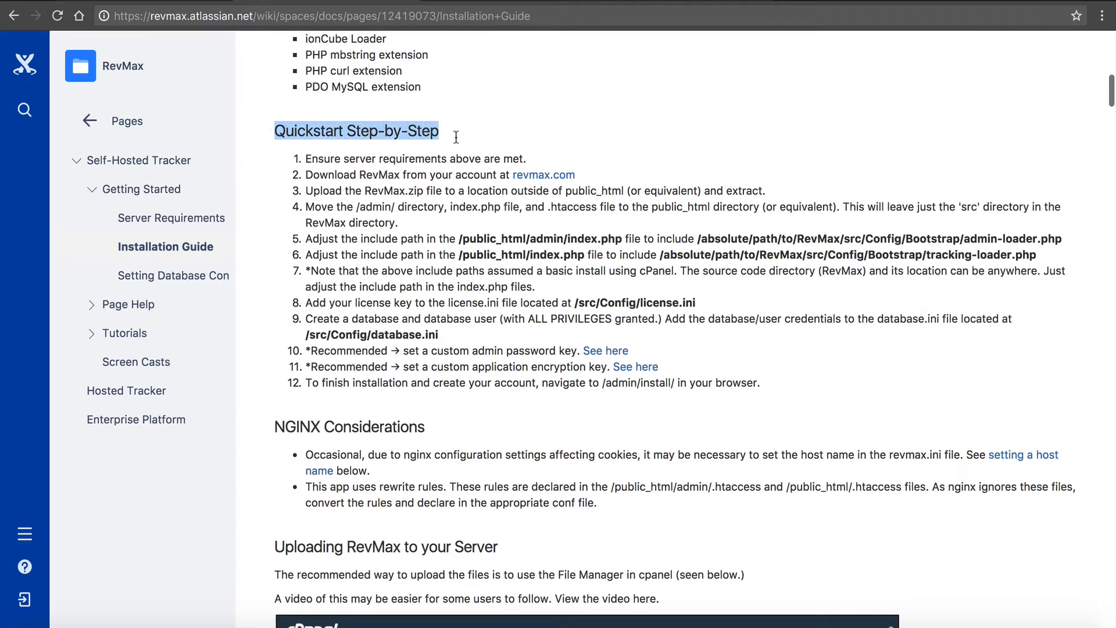
left_click(456, 136)
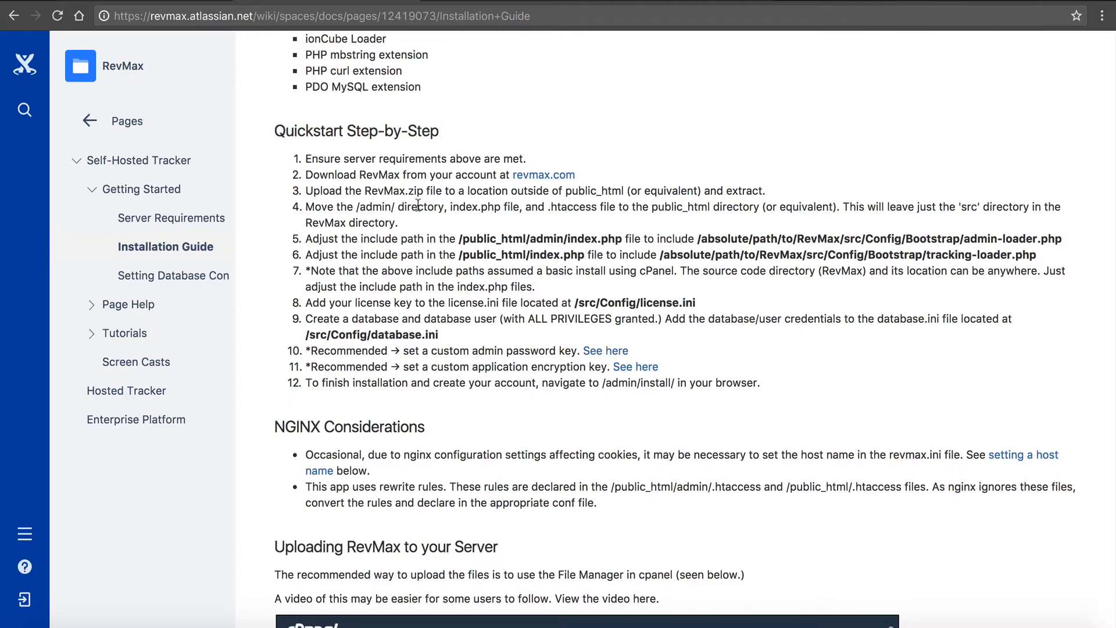
scroll(418, 205, "down", 2)
scroll(418, 205, "down", 1)
scroll(365, 265, "down", 4)
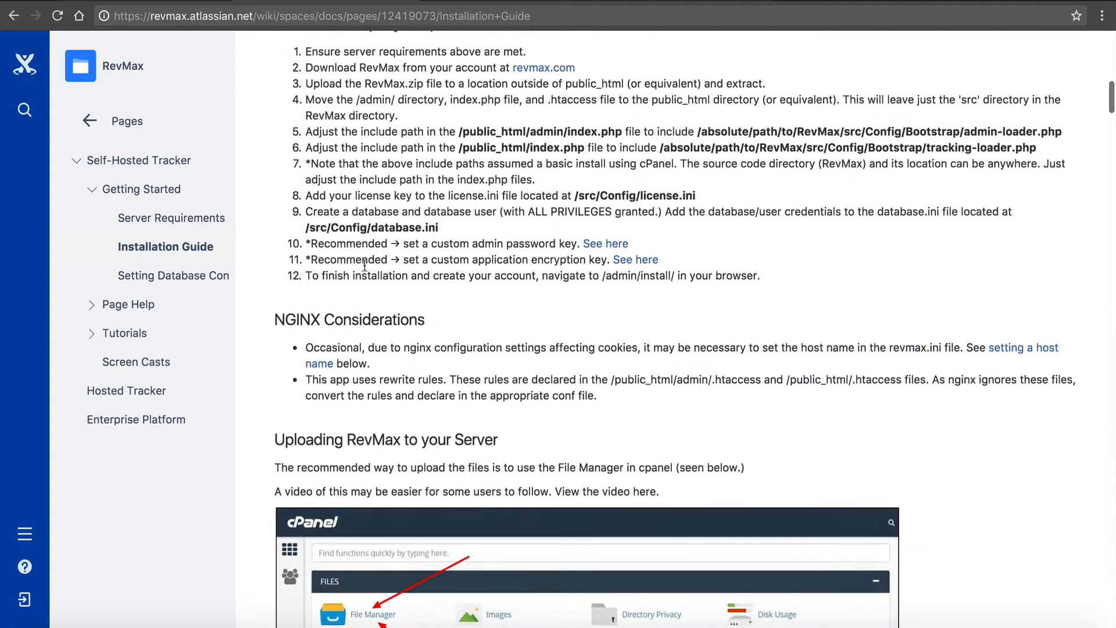
scroll(365, 265, "down", 20)
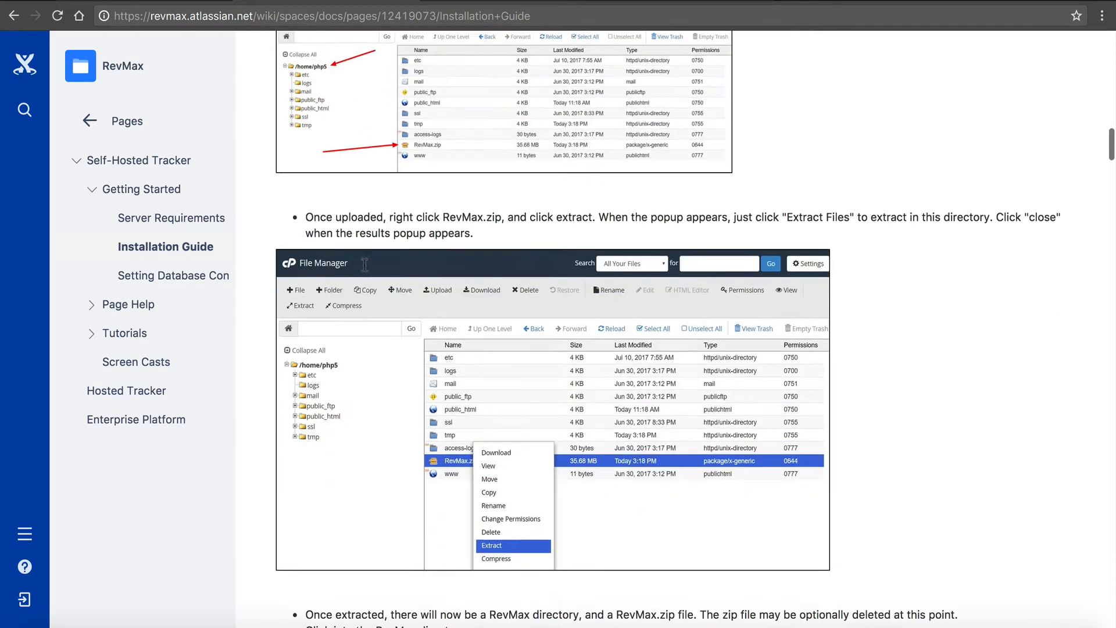
scroll(365, 265, "up", 20)
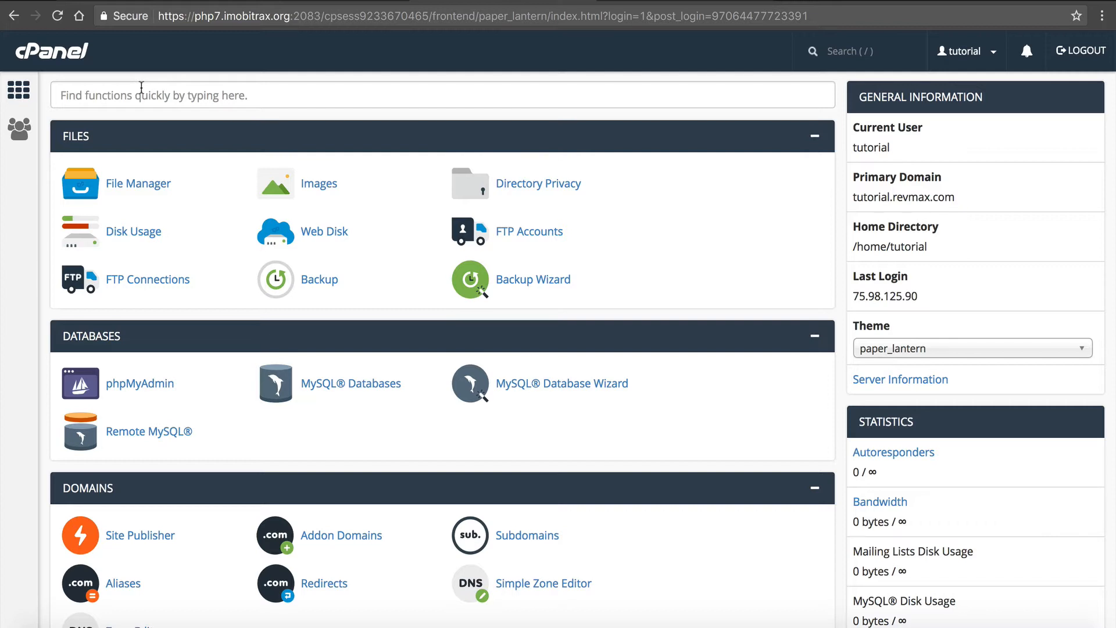
- In cPanel's File Manager, upload RevMax.zip from the local Downloads folder to /home/tutorial and return to that directory
left_click(162, 178)
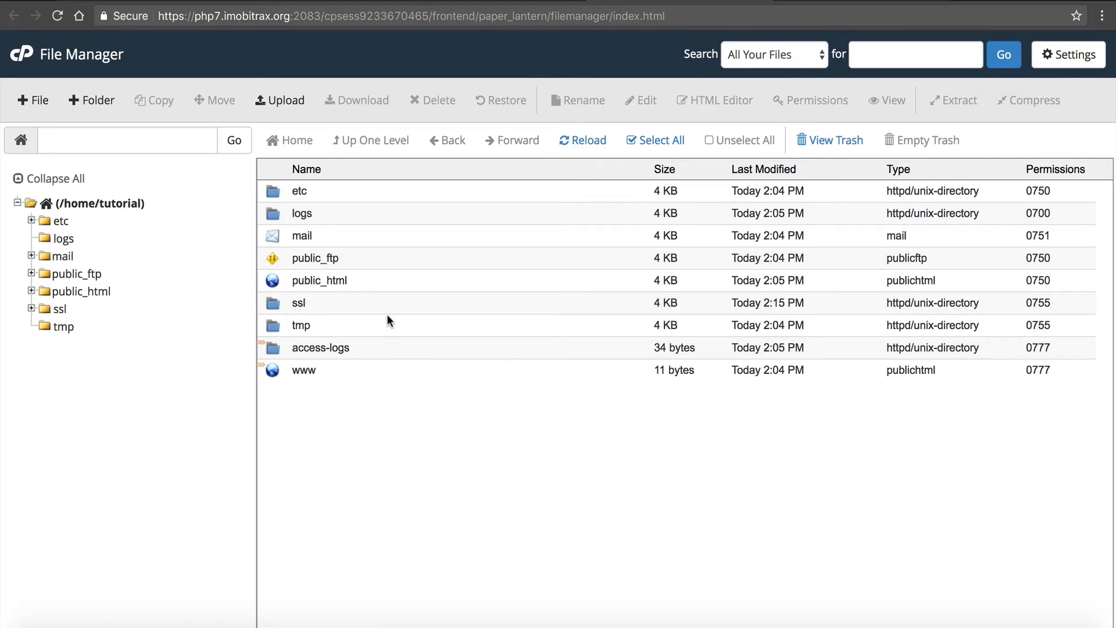
left_click(293, 110)
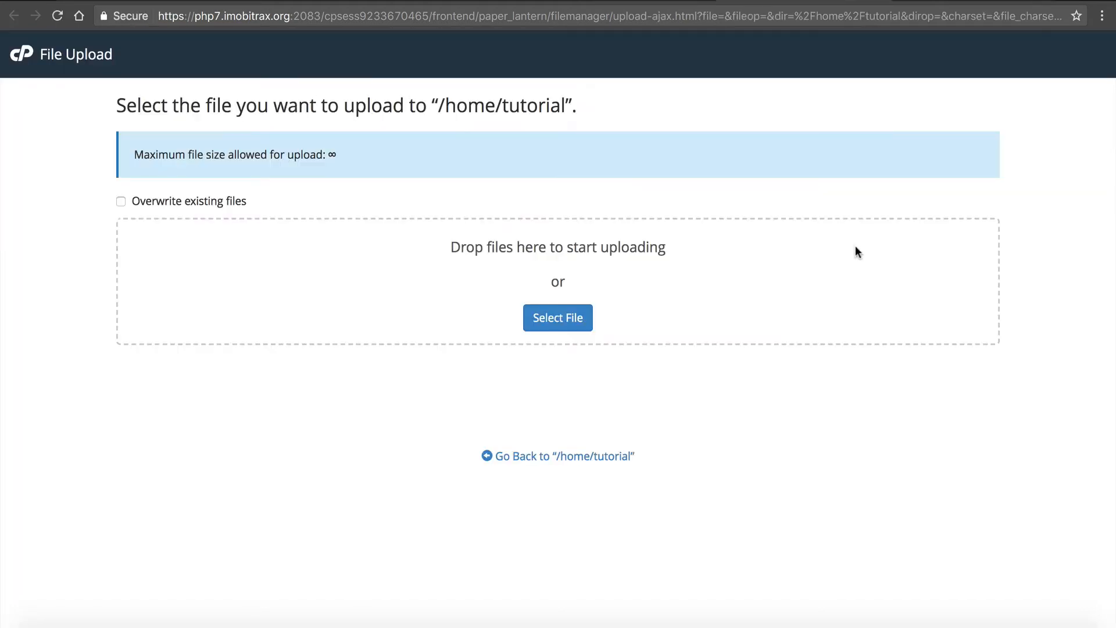
left_click(955, 621)
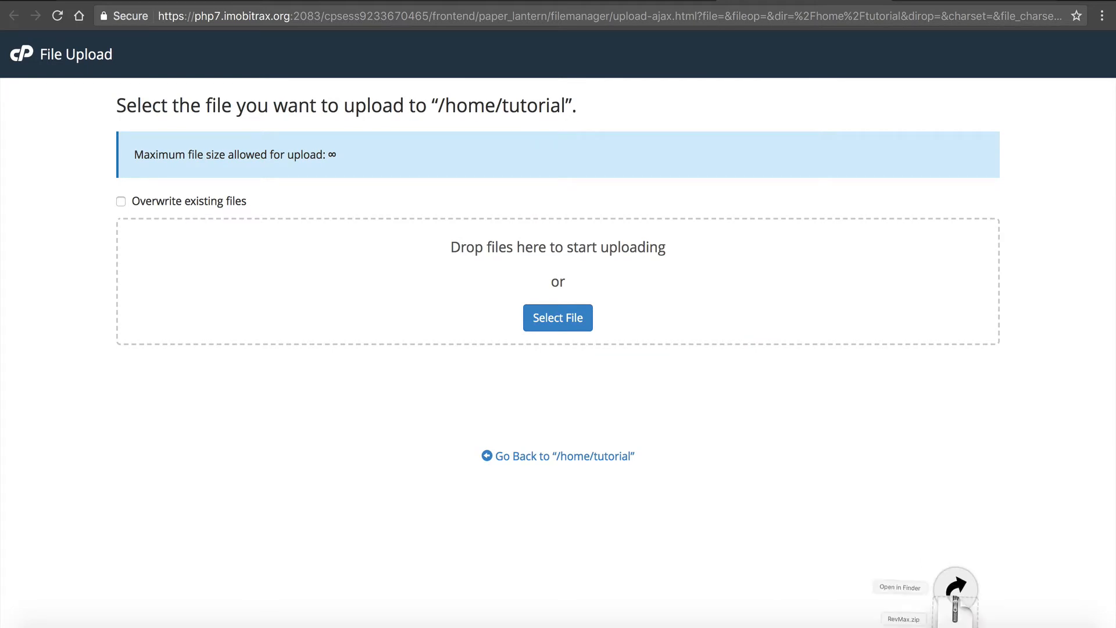
left_click(954, 594)
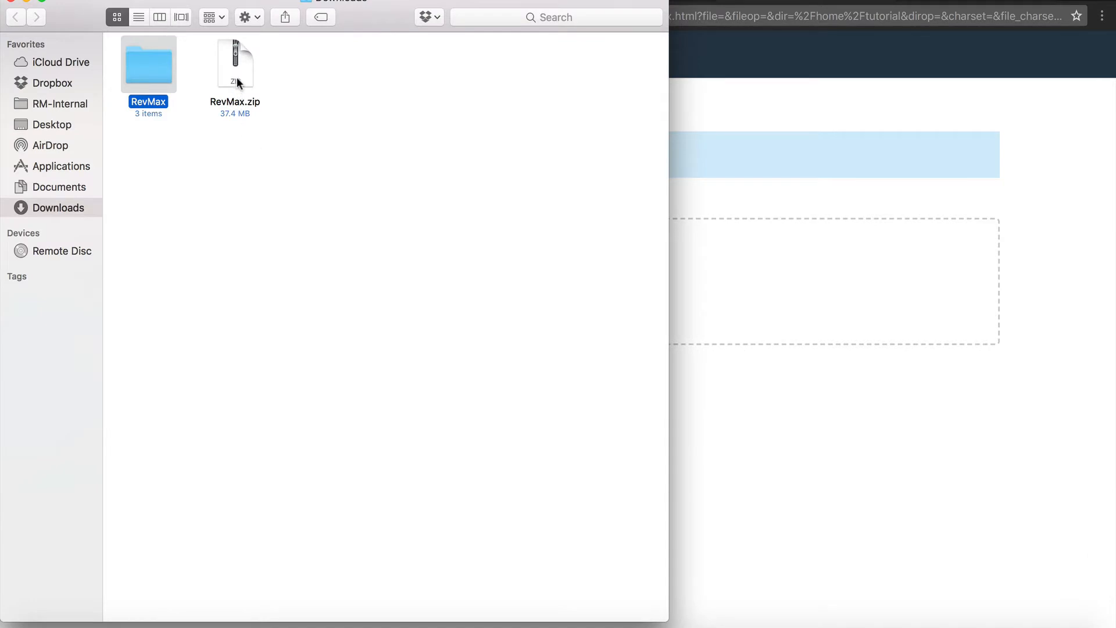
left_click_drag(236, 76, 799, 314)
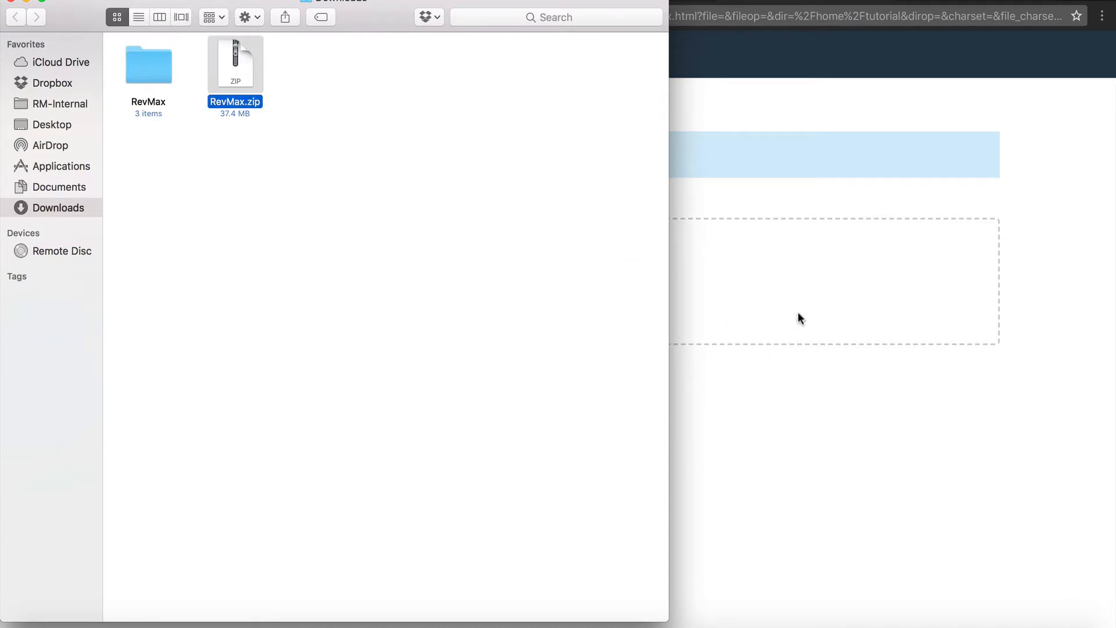
left_click(760, 433)
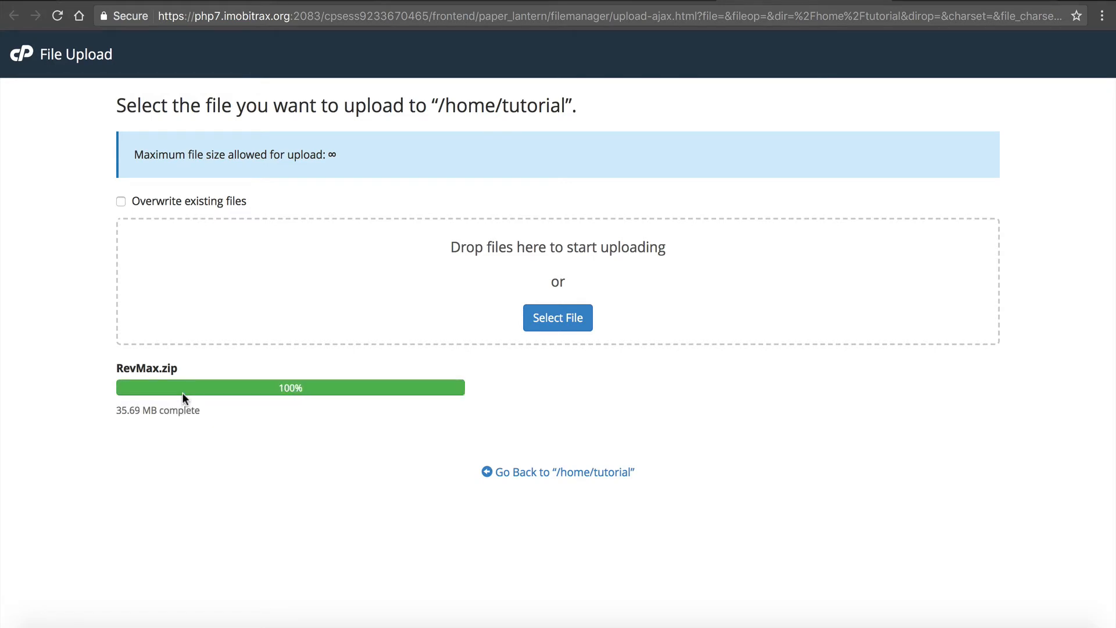
left_click(545, 476)
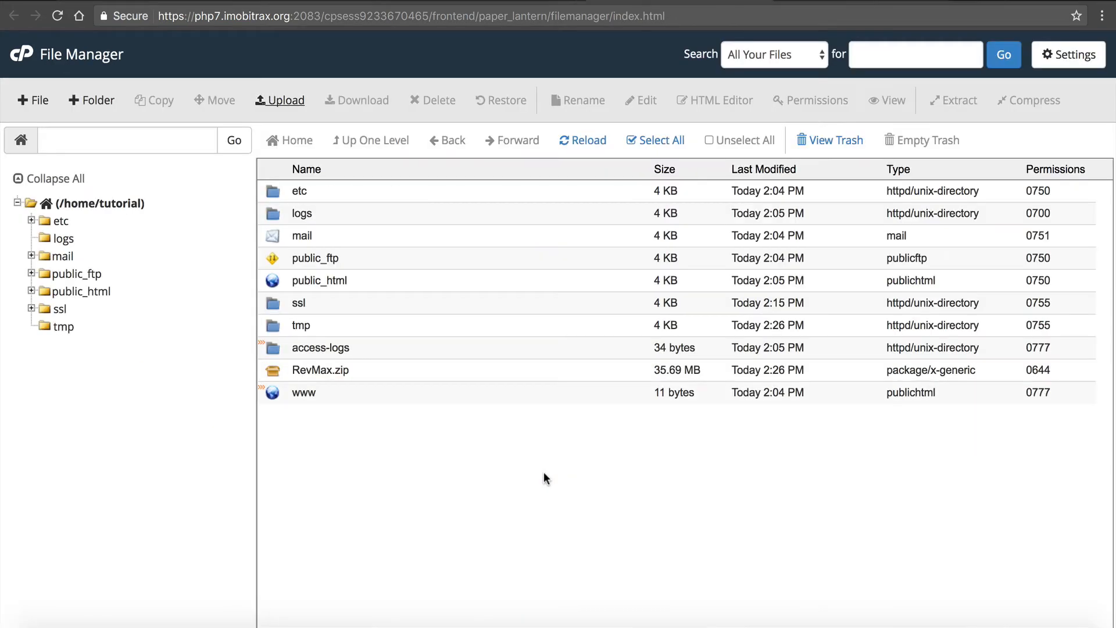
- Extract RevMax.zip into the home directory and close the extraction results
left_click(308, 366)
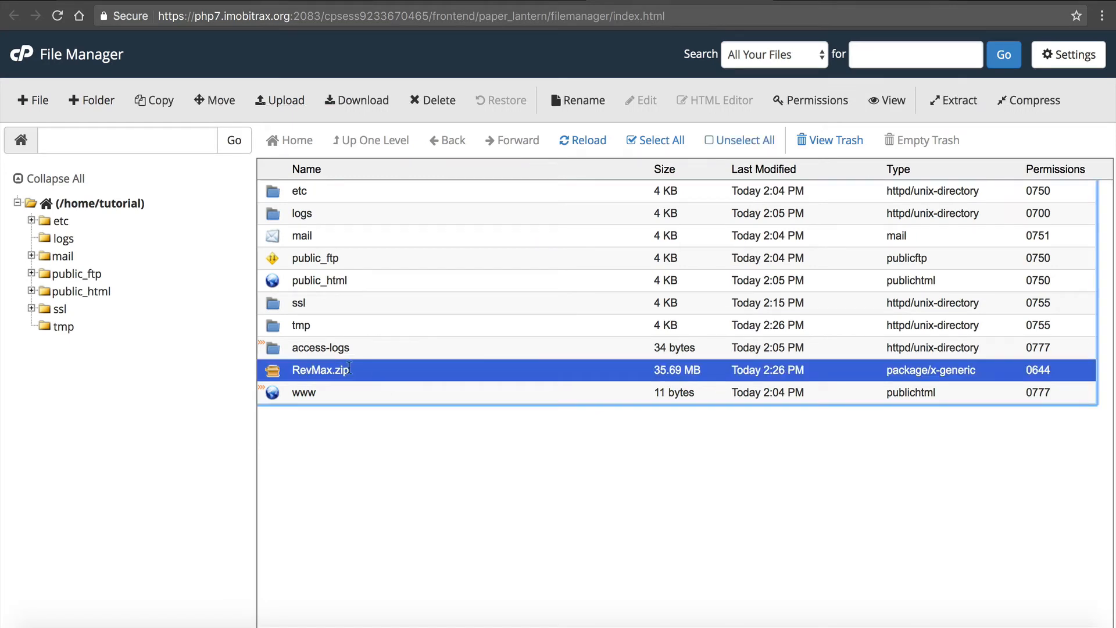
left_click(955, 94)
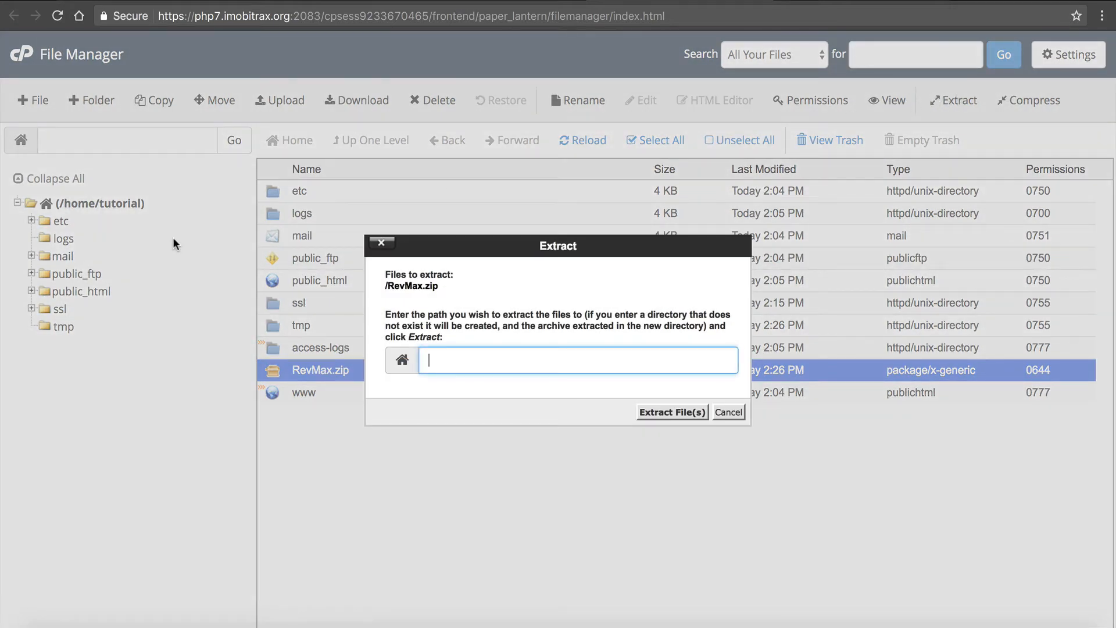
left_click(695, 415)
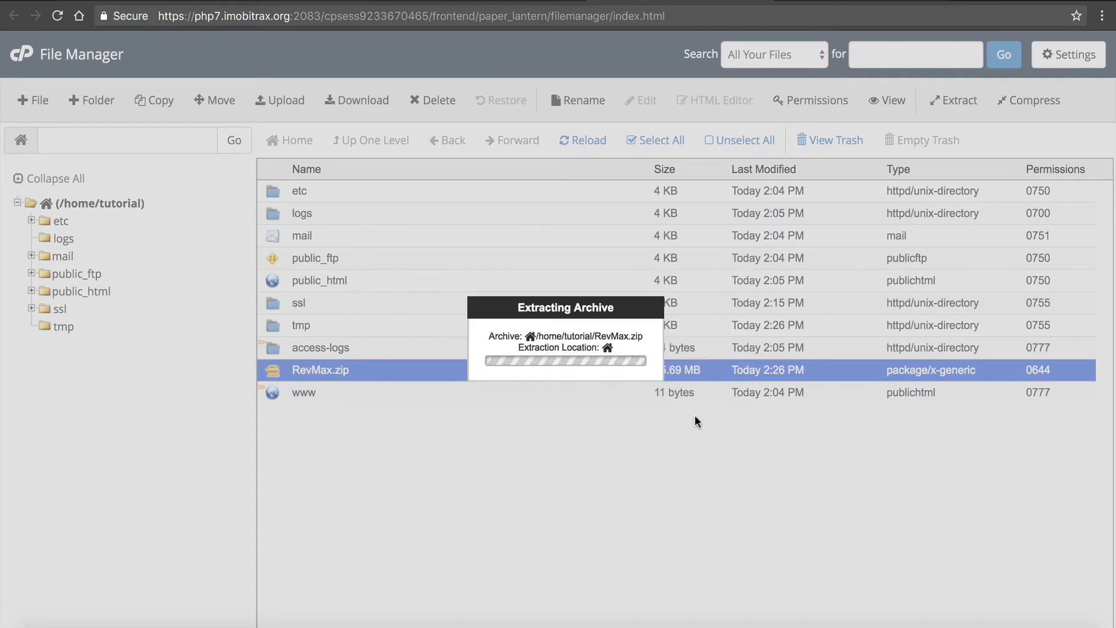
scroll(695, 415, "down", 15)
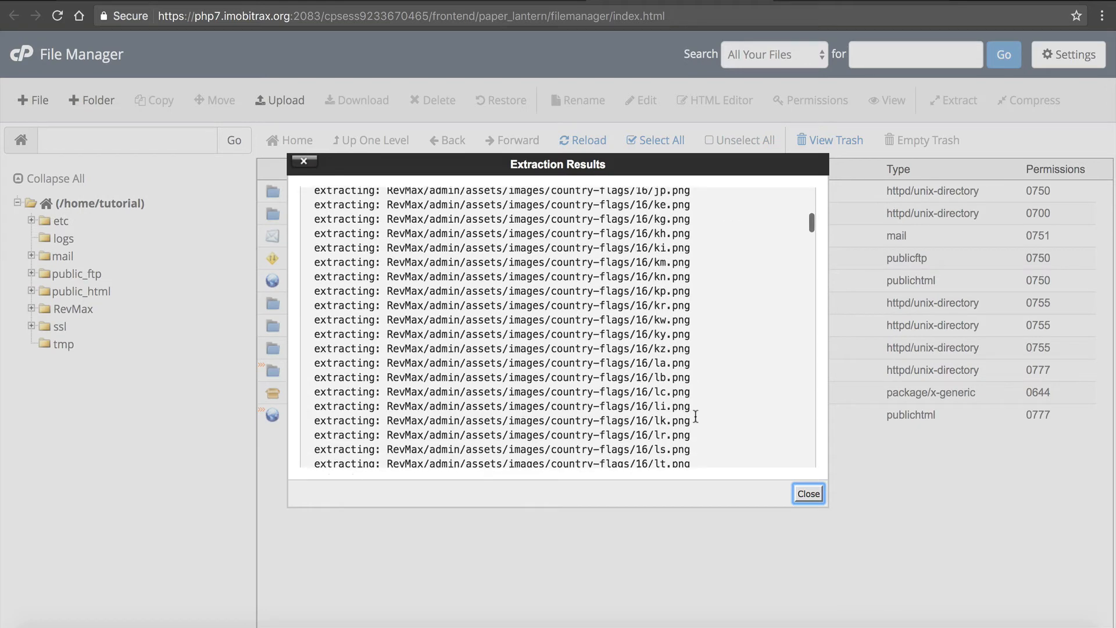
left_click(808, 494)
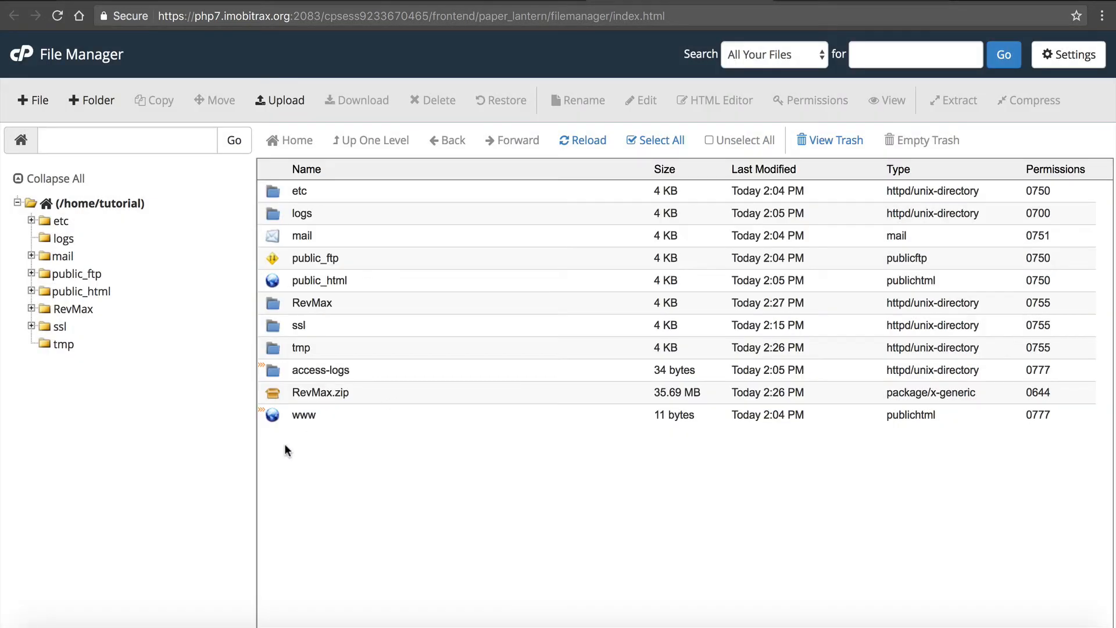
- Move the RevMax.zip archive in the home directory to the trash
left_click(272, 310)
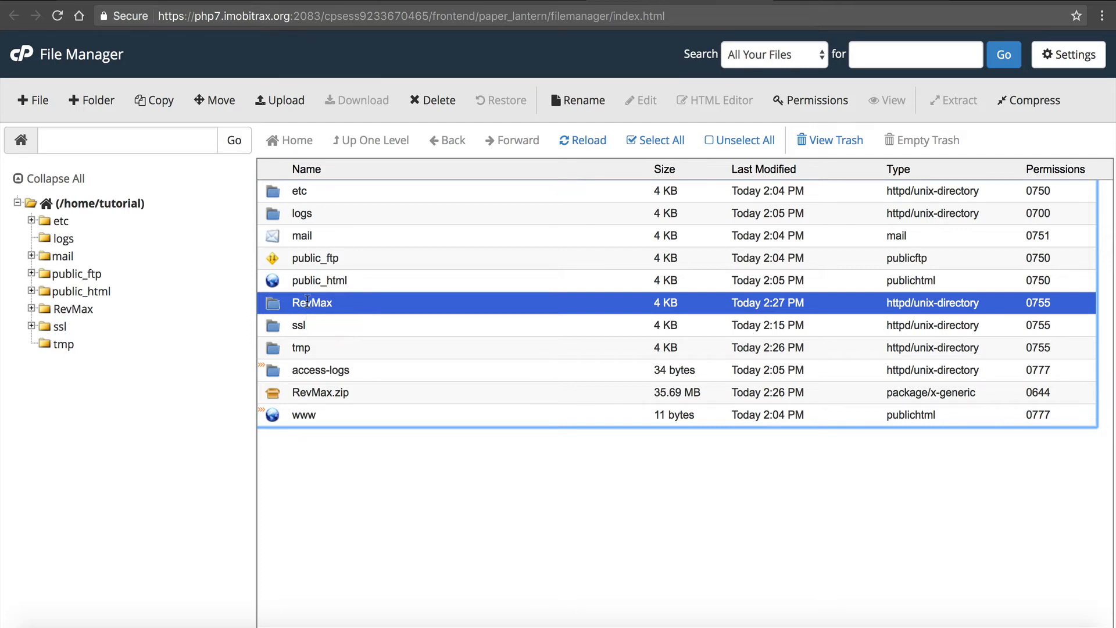
left_click(302, 387)
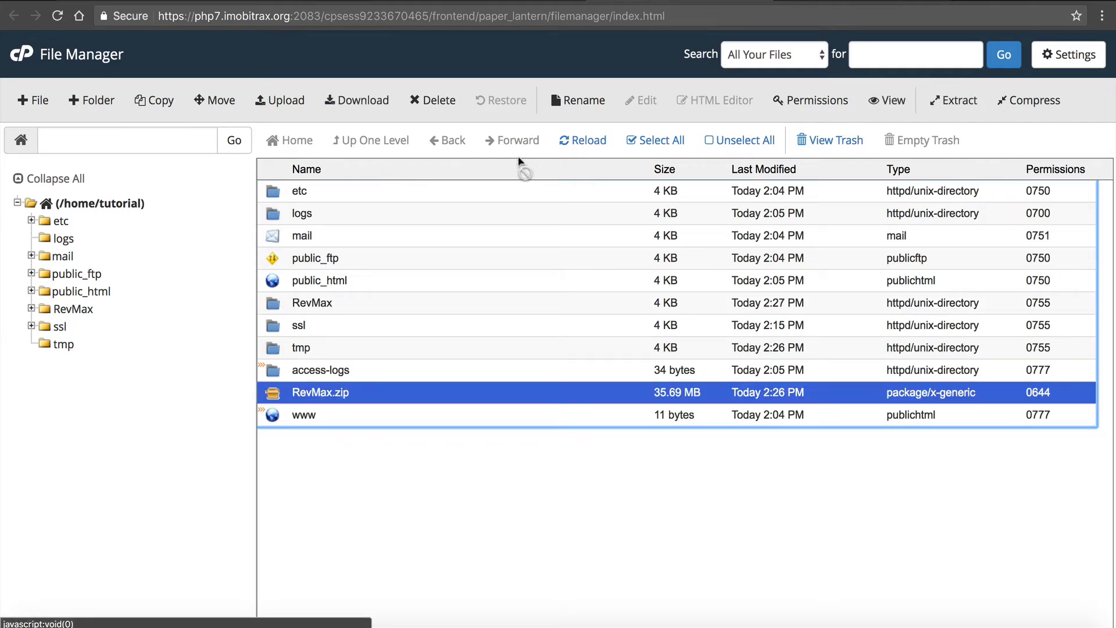
left_click(436, 101)
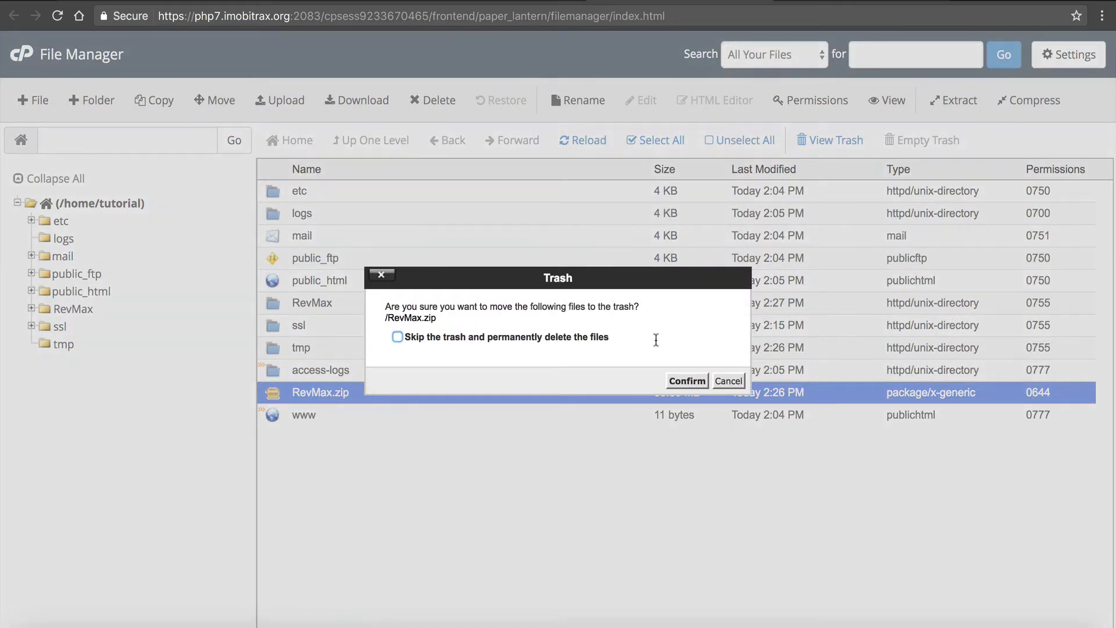
left_click(688, 381)
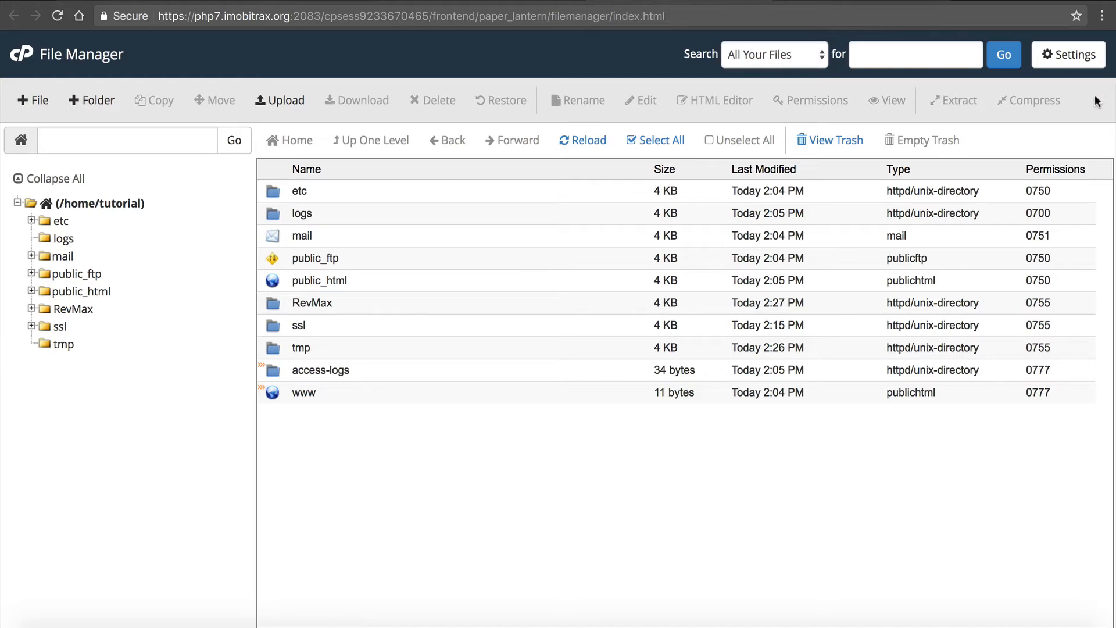
- Enable Show Hidden Files (dotfiles) in the File Manager preferences and check the updated home directory listing
left_click(1058, 58)
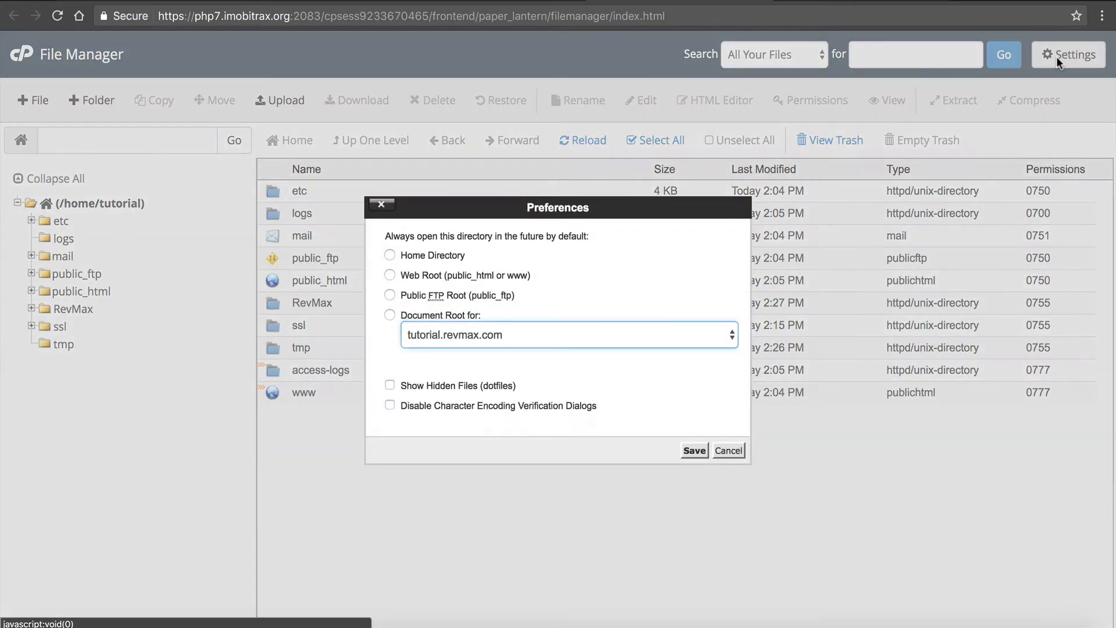
left_click(433, 384)
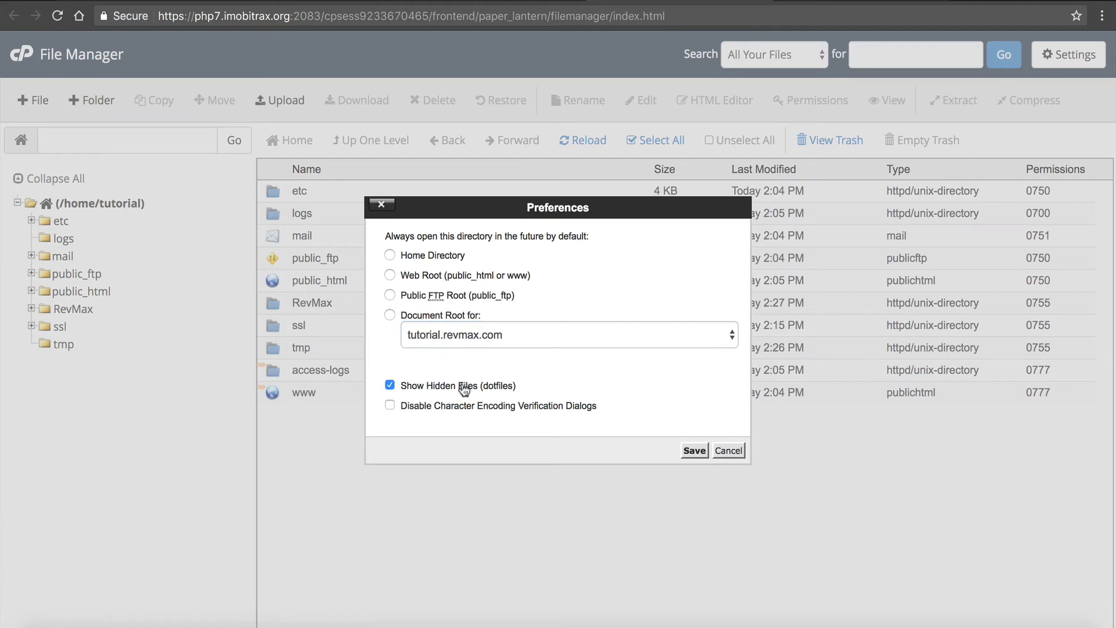
left_click(688, 452)
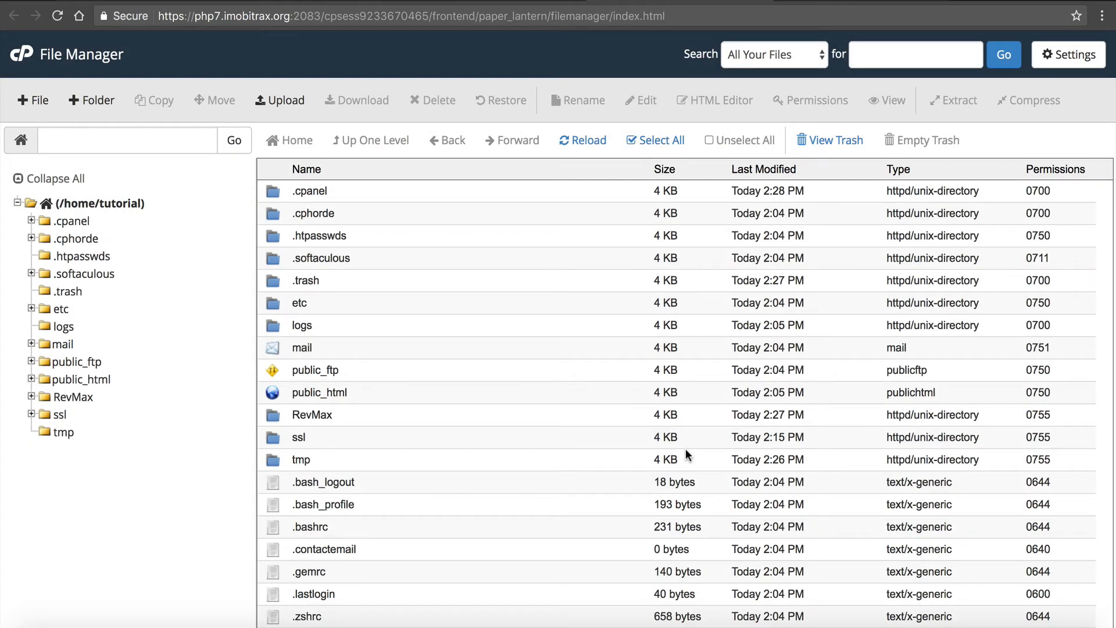
scroll(430, 456, "down", 2)
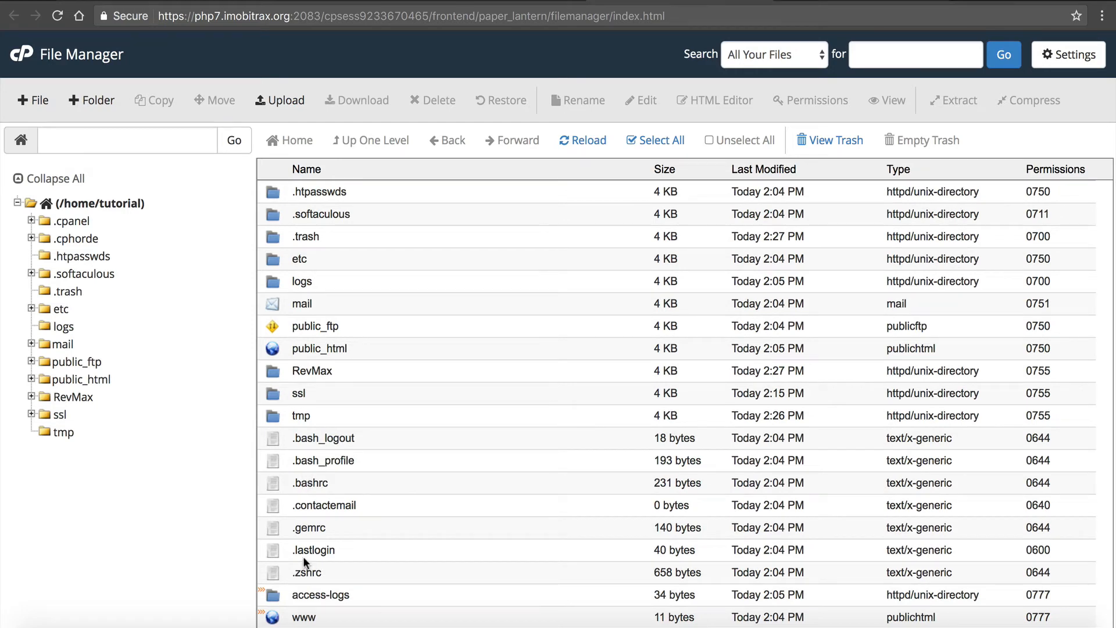
scroll(311, 506, "up", 2)
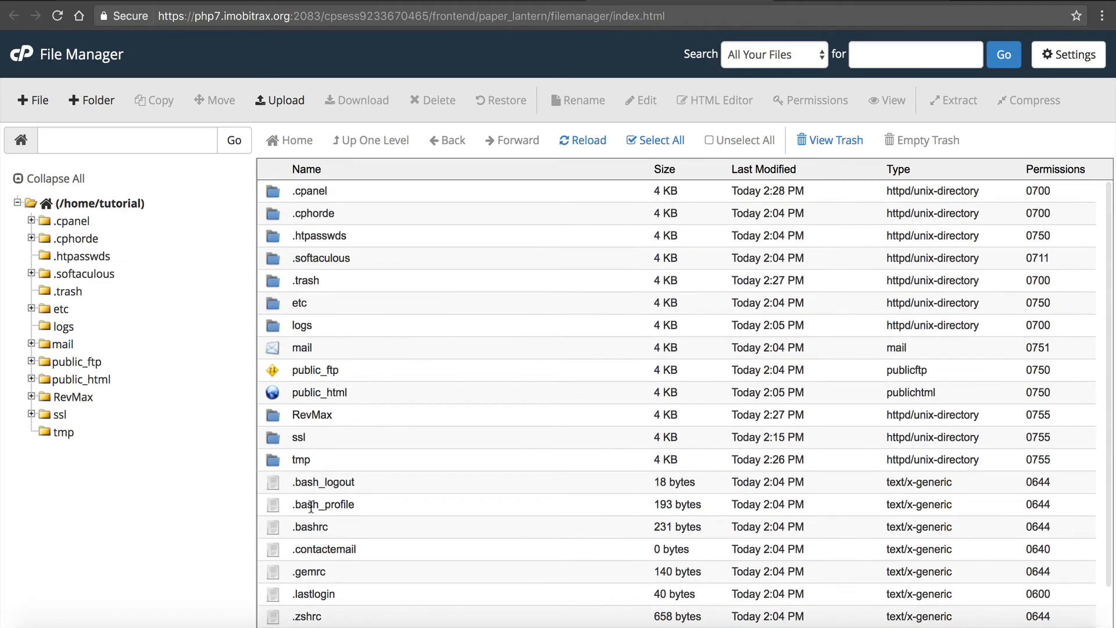
- Move the admin folder, .htaccess and index.php from the RevMax folder to /public_html, leaving out src
double_click(267, 414)
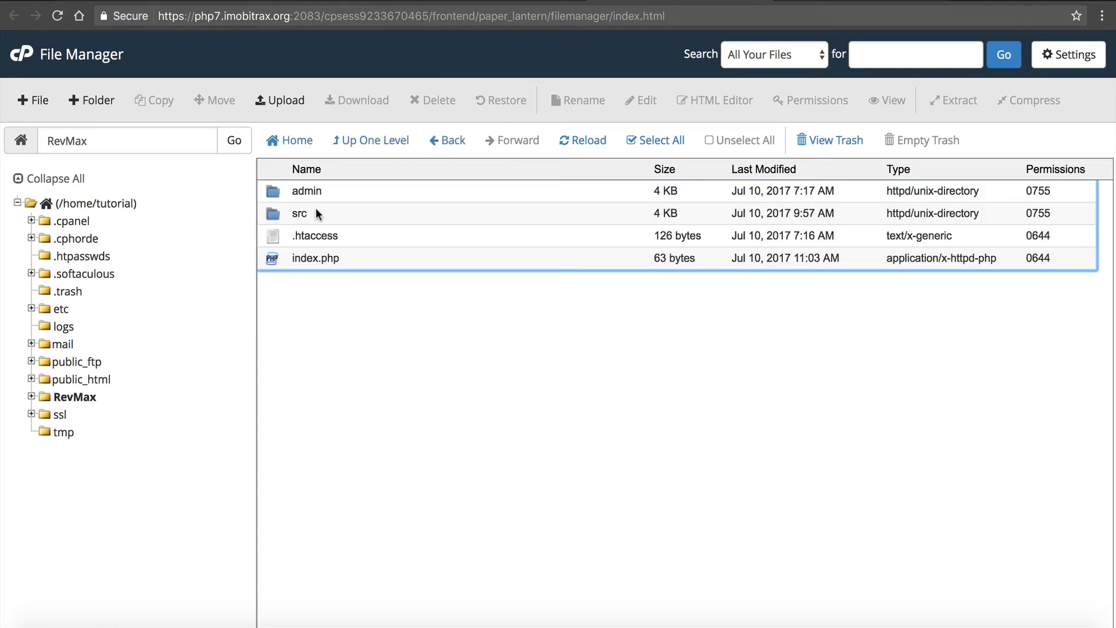
left_click(312, 186)
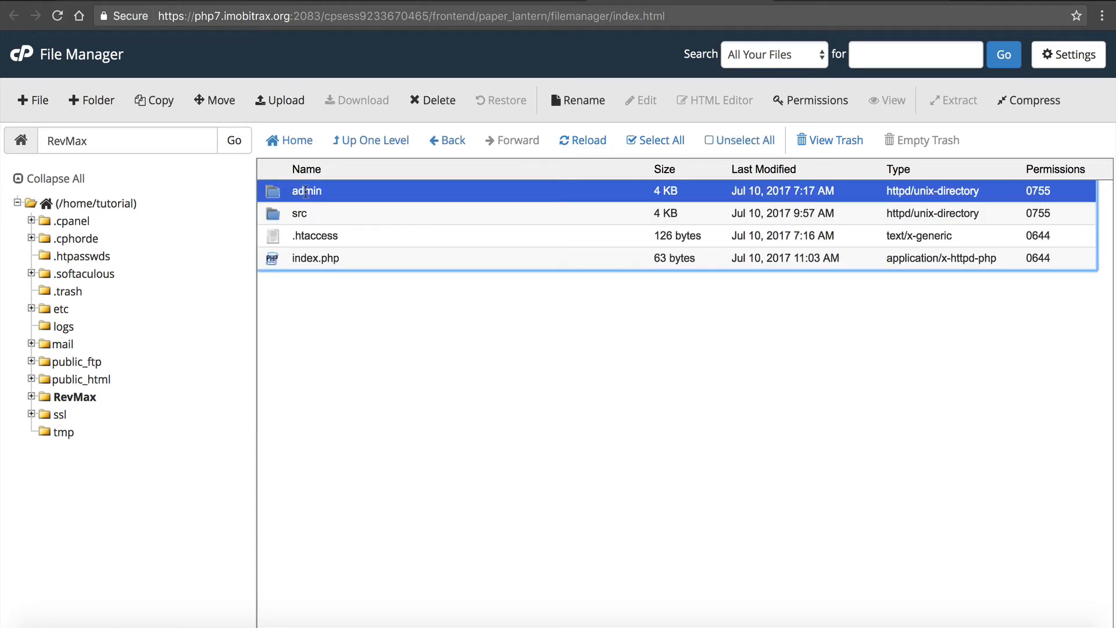
left_click(315, 235, "ctrl")
left_click(305, 256, "ctrl")
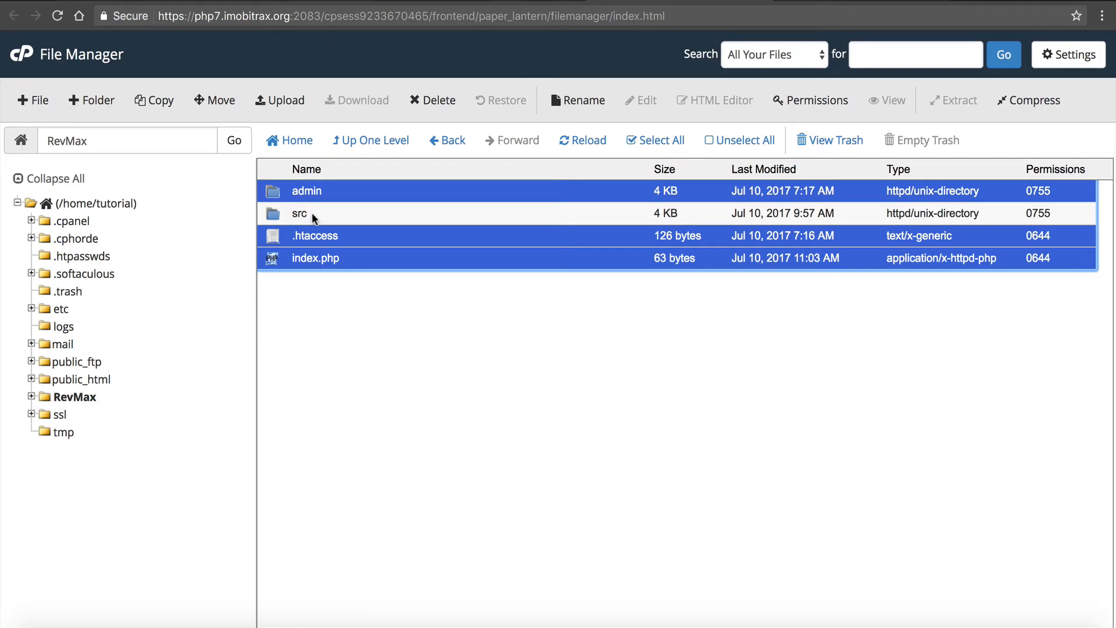
left_click(215, 105)
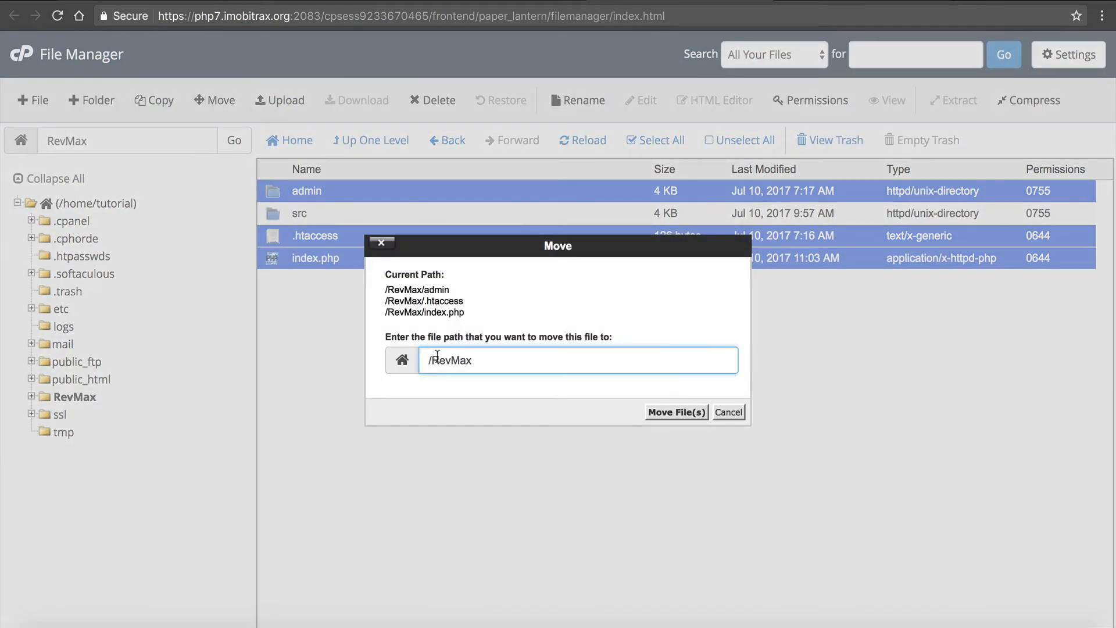
left_click_drag(431, 360, 476, 368)
type("public_html")
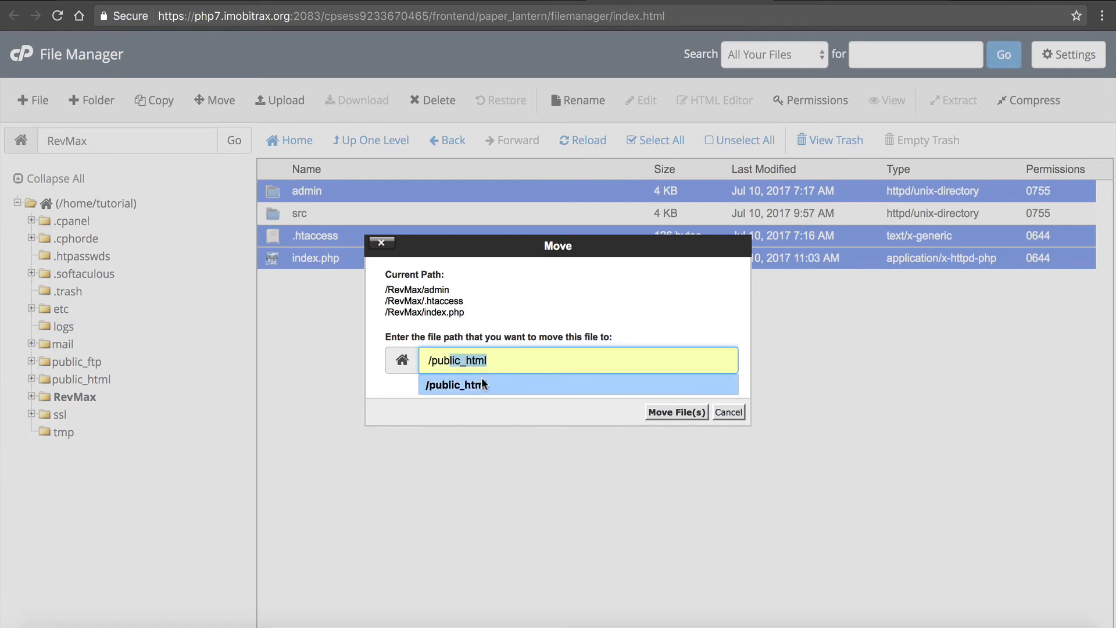
left_click(481, 378)
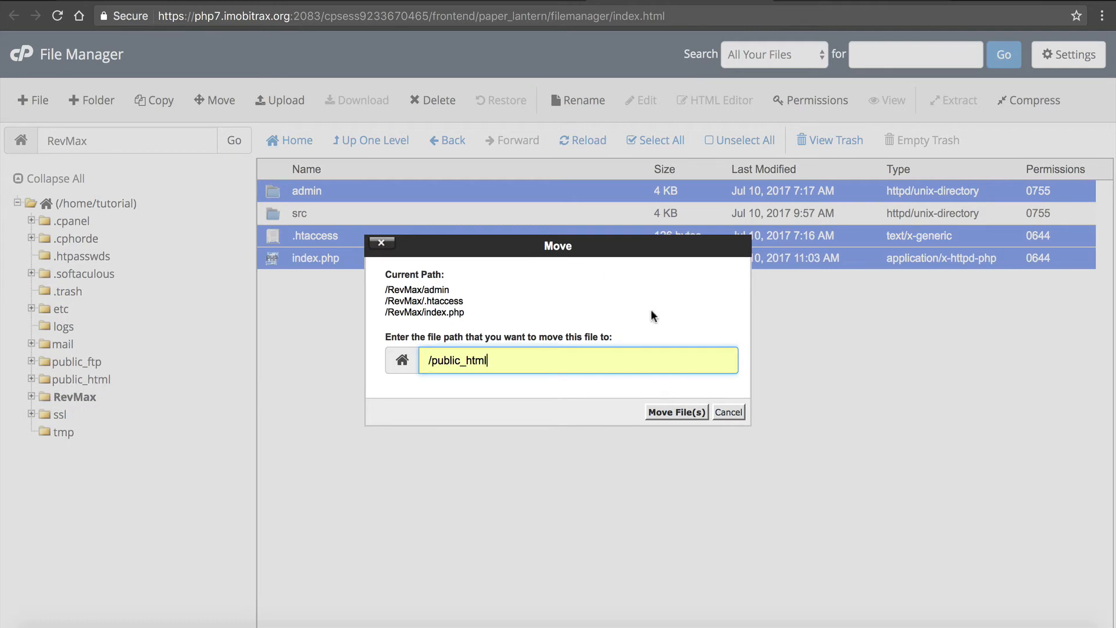
left_click(680, 413)
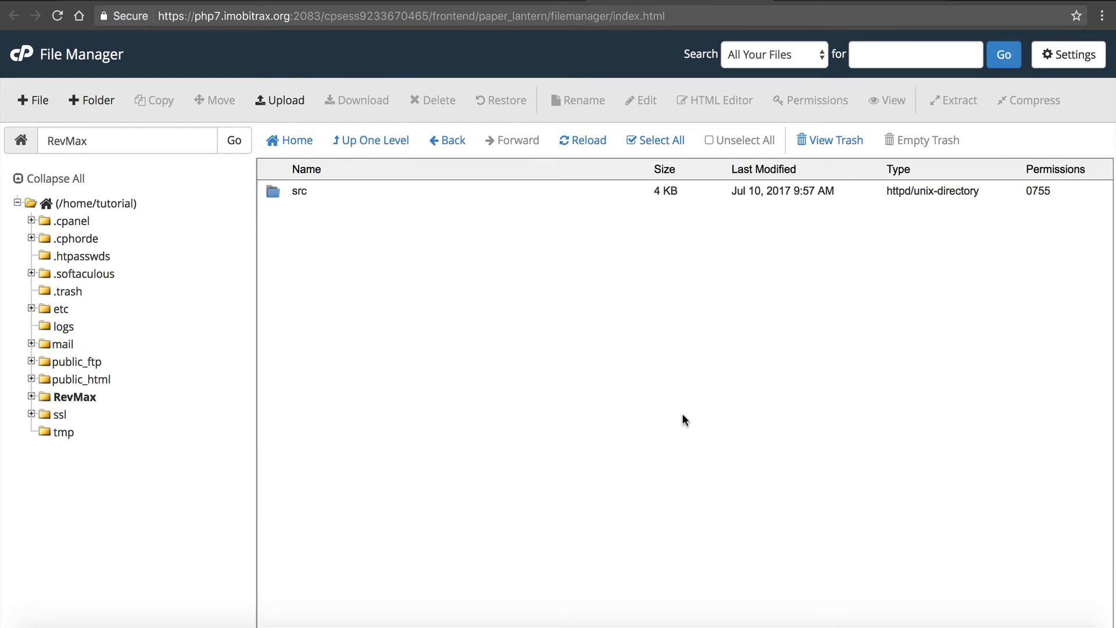
- Open the src folder inside RevMax and check its directory path
left_click(301, 187)
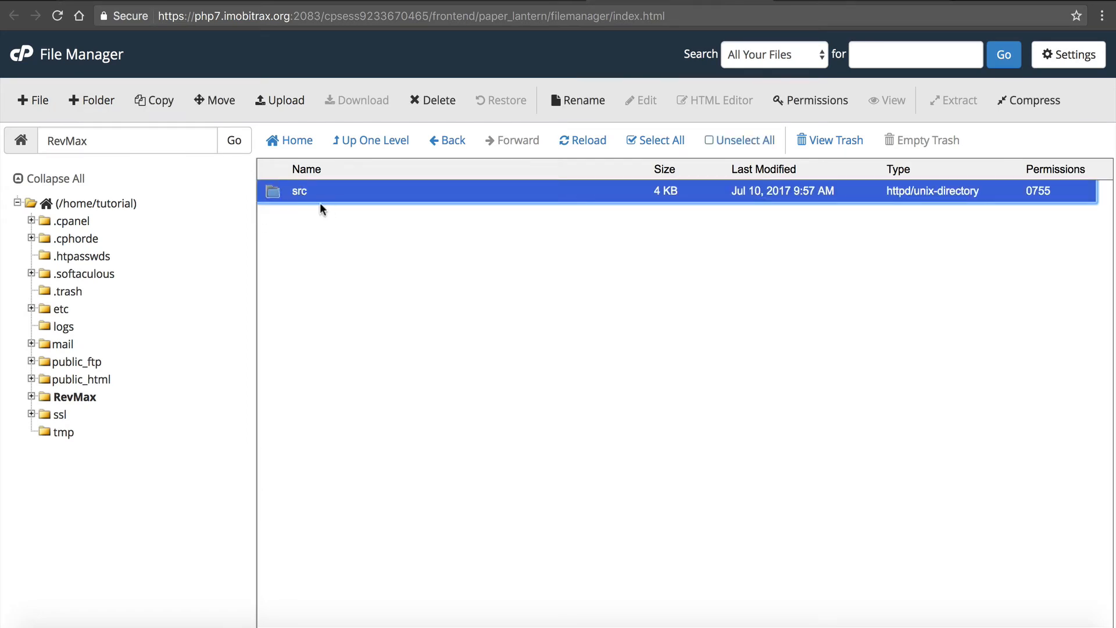
double_click(277, 193)
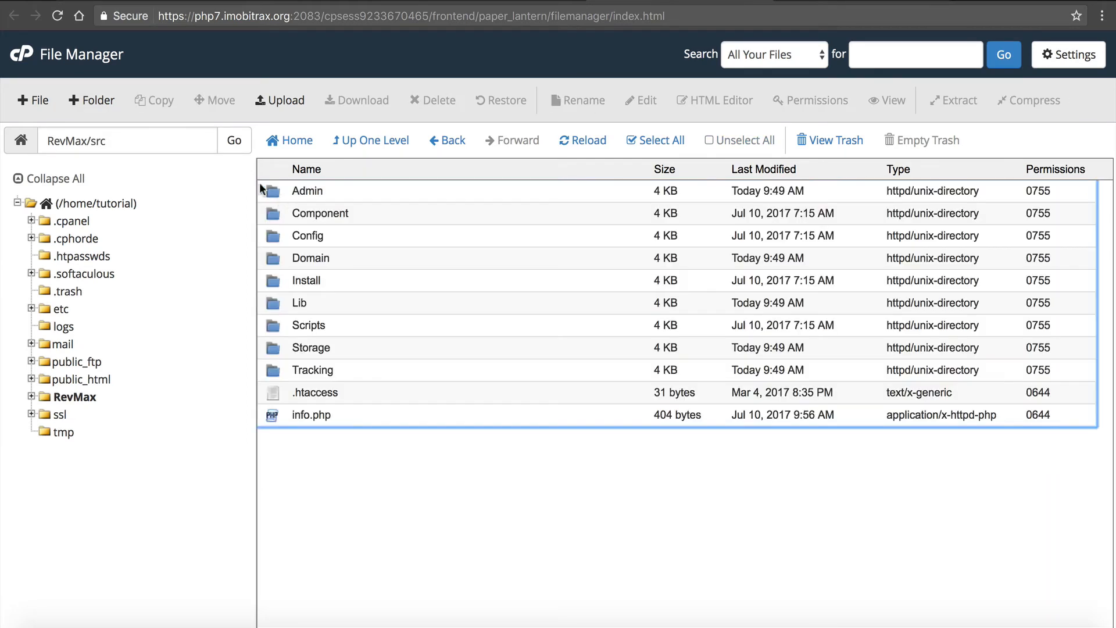
left_click(109, 140)
left_click_drag(44, 140, 108, 138)
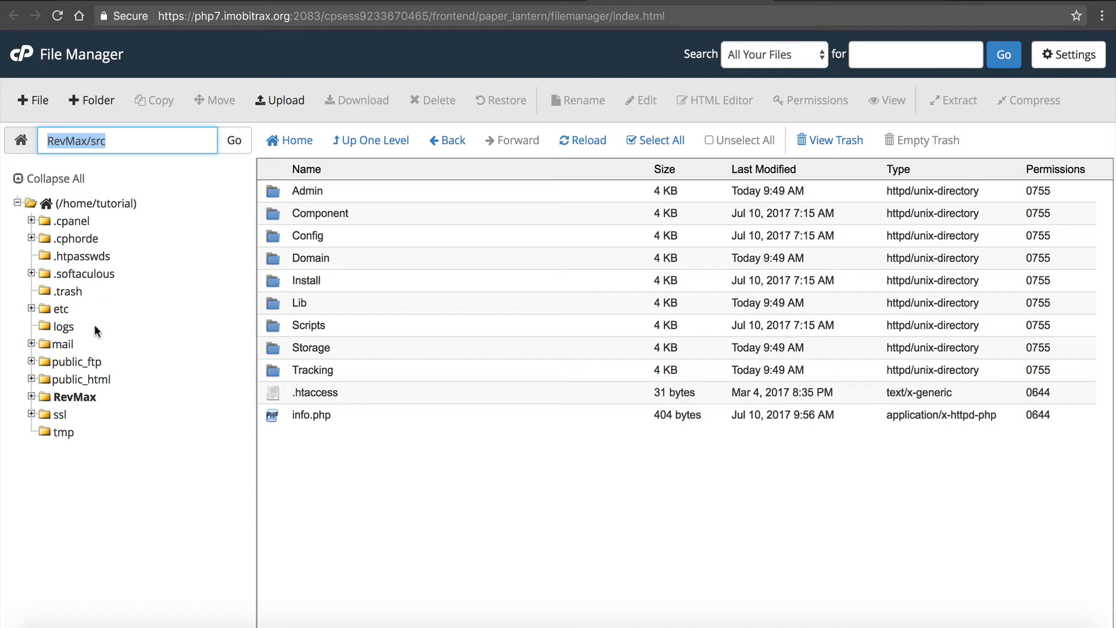
- In public_html/index.php, change the include path to '/home/tutorial/RevMax/src/Config/Bootstrap/tracking-loader.php'
left_click(75, 378)
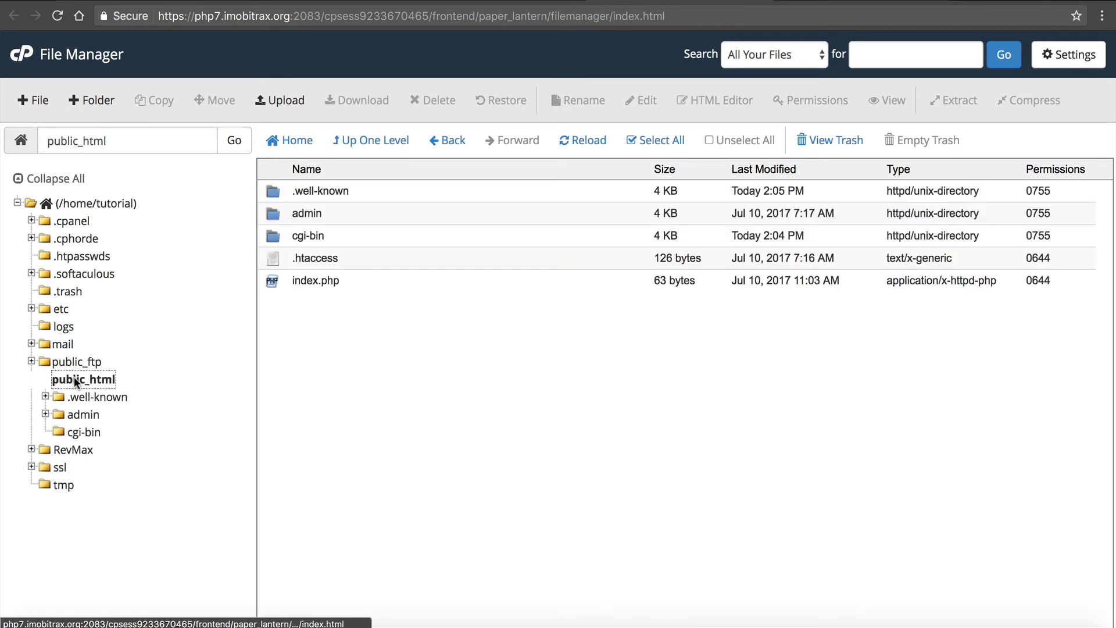
left_click(317, 278)
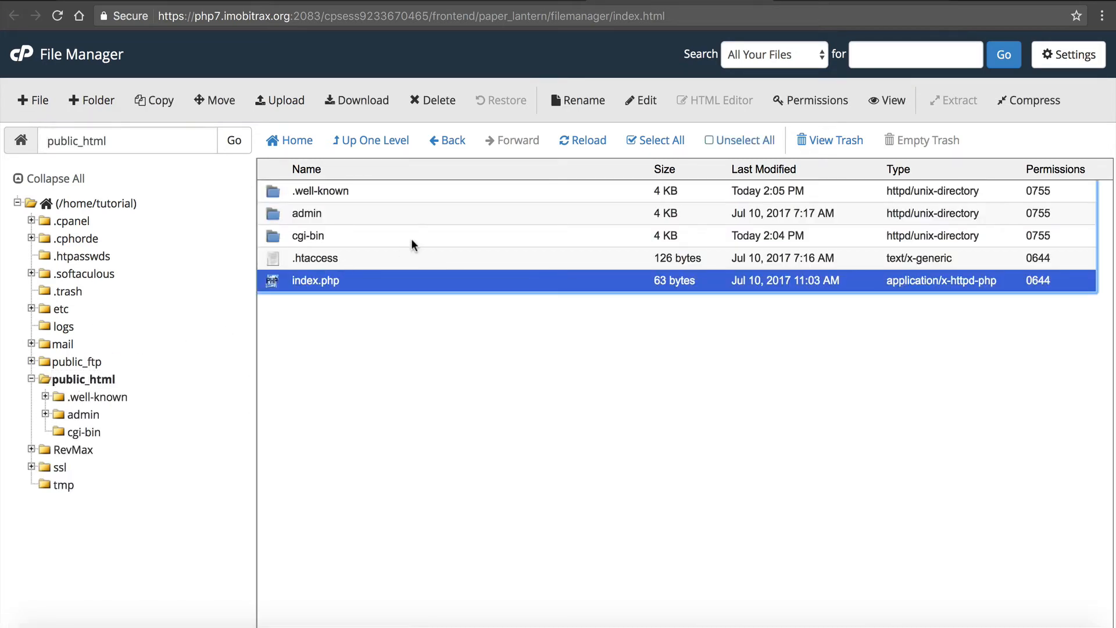
left_click(646, 102)
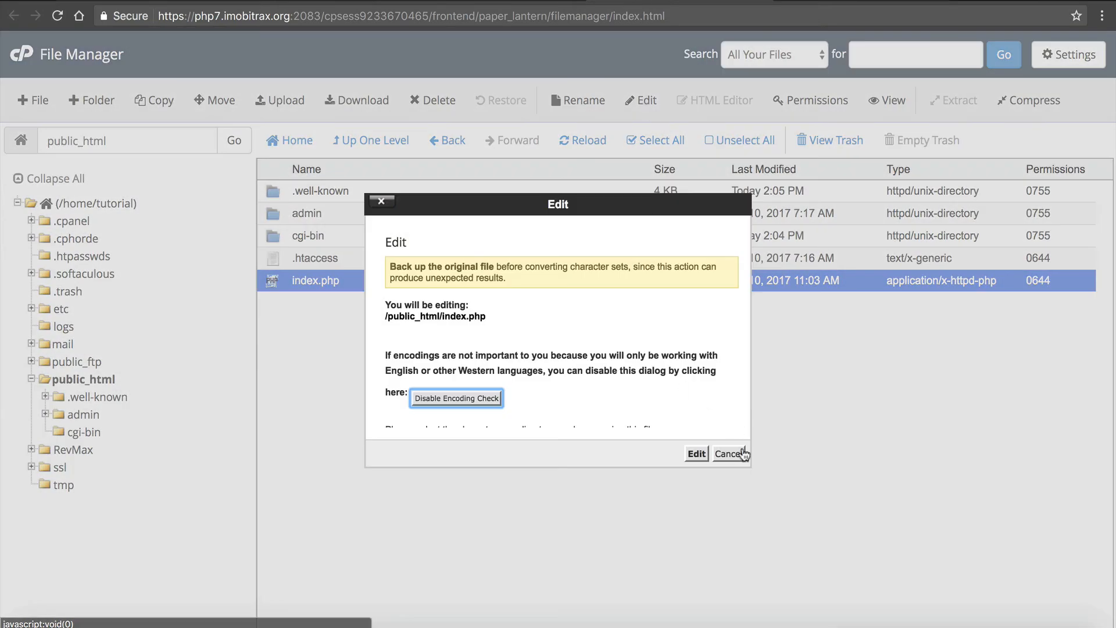
left_click(697, 453)
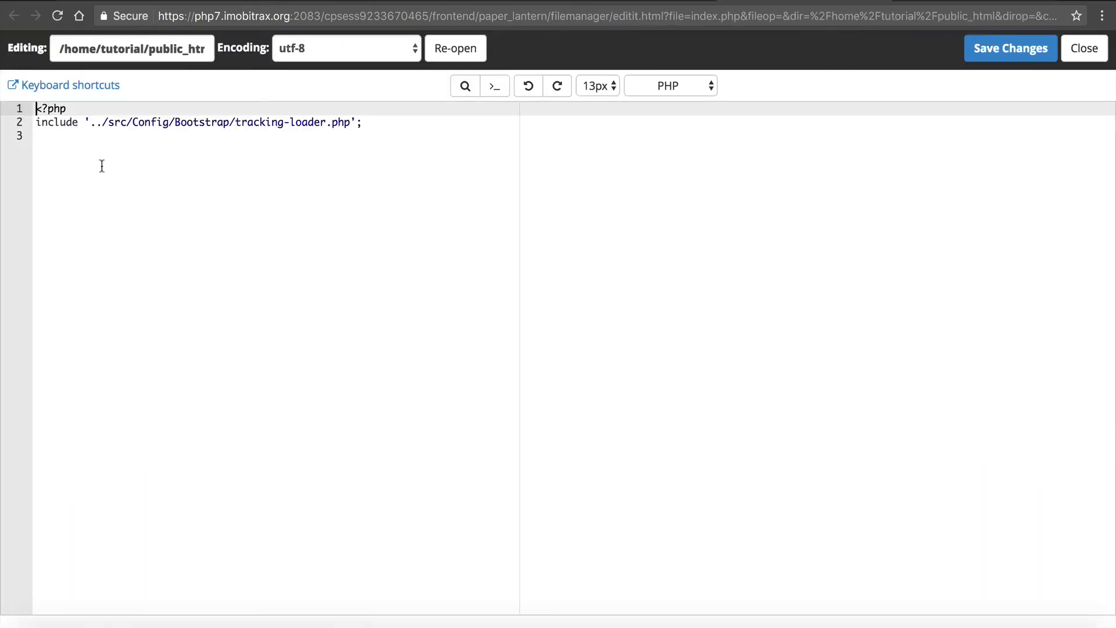
left_click_drag(90, 123, 103, 124)
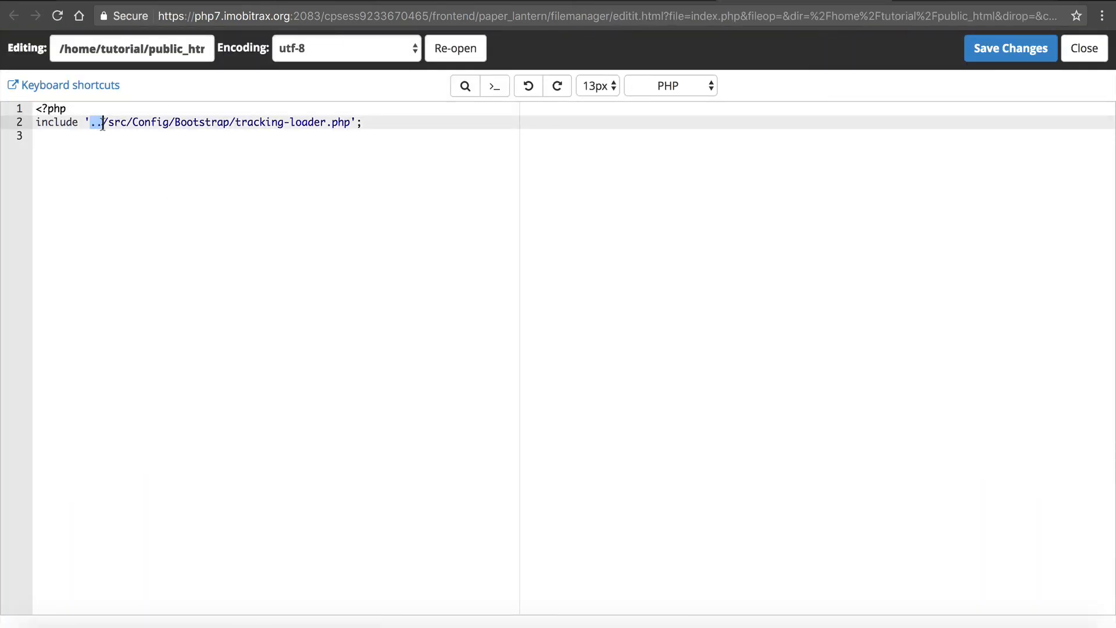
type("/RevMax/src")
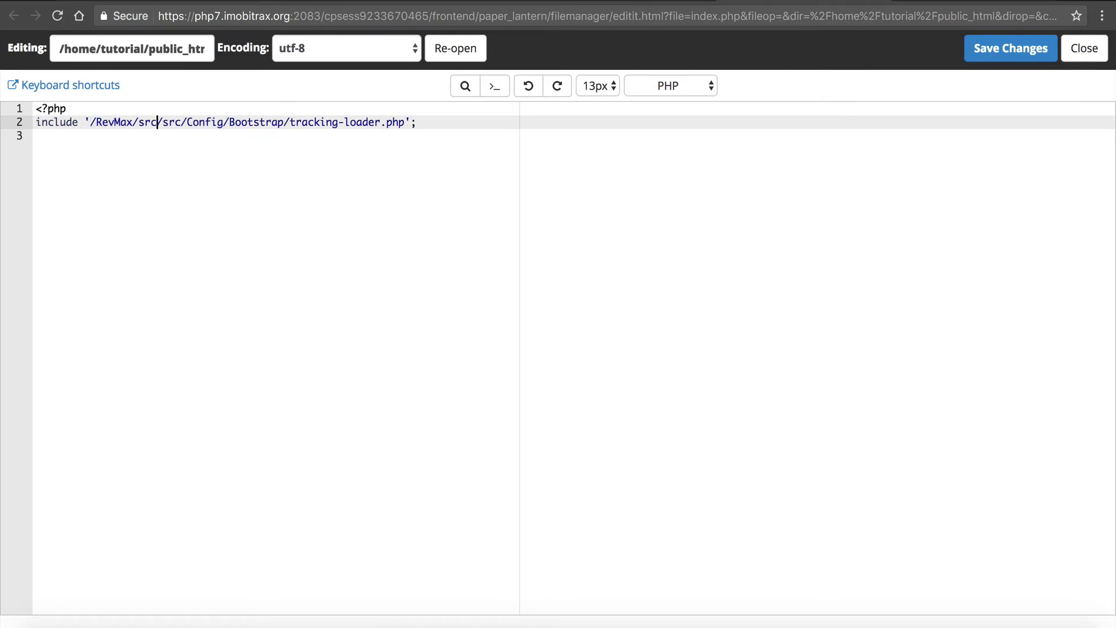
key("BackSpace")
key("BackSpace")
key("BackSpace")
key("BackSpace")
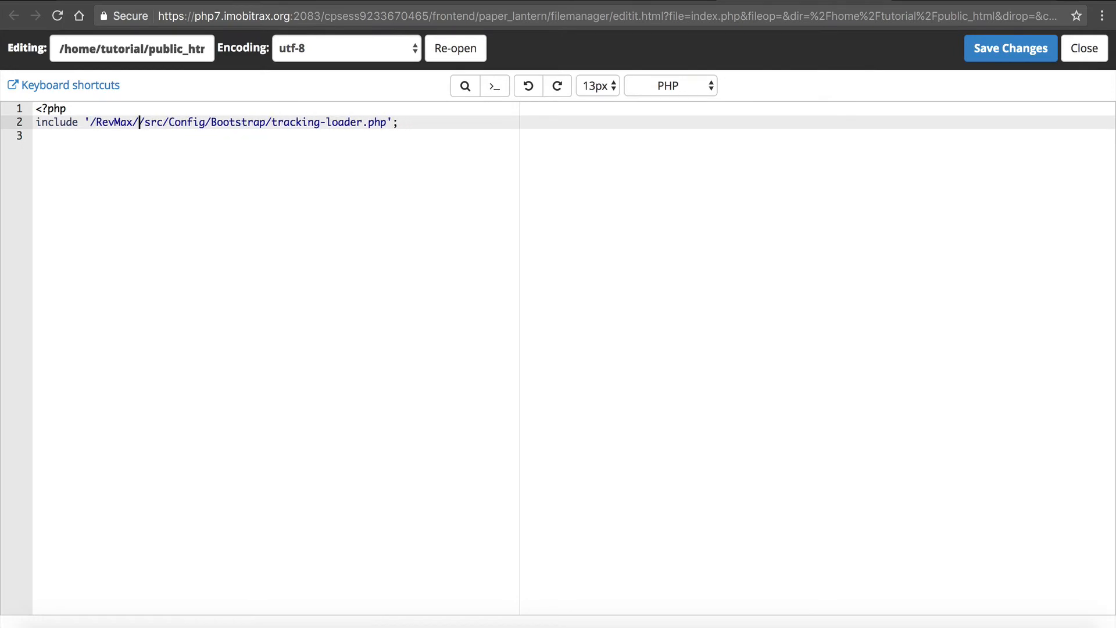
left_click(88, 122)
type("/home/t")
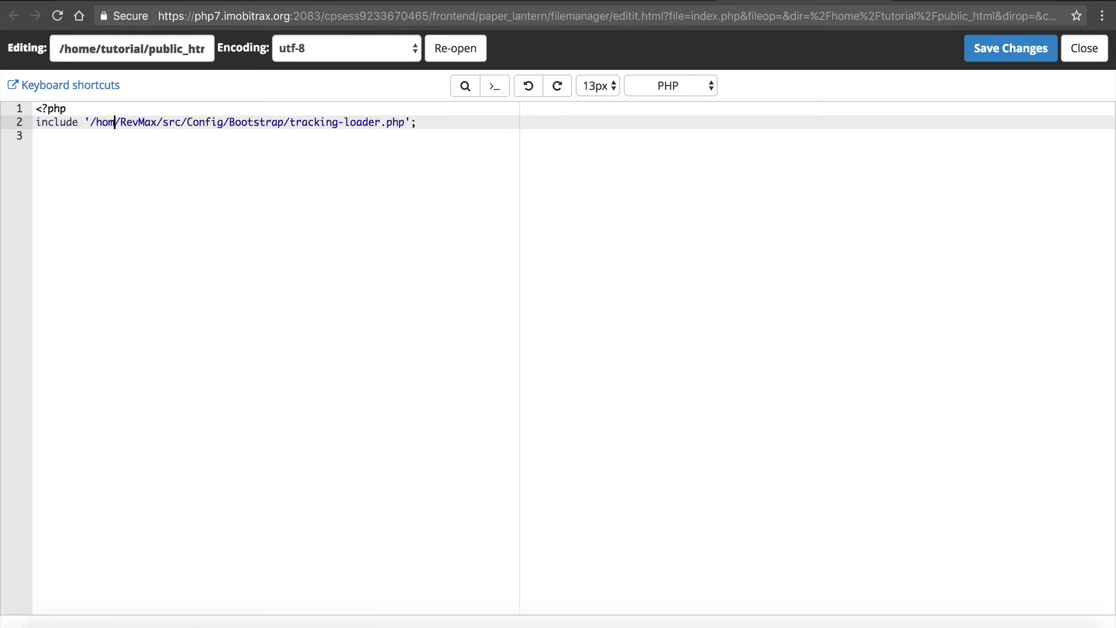
type("utorial")
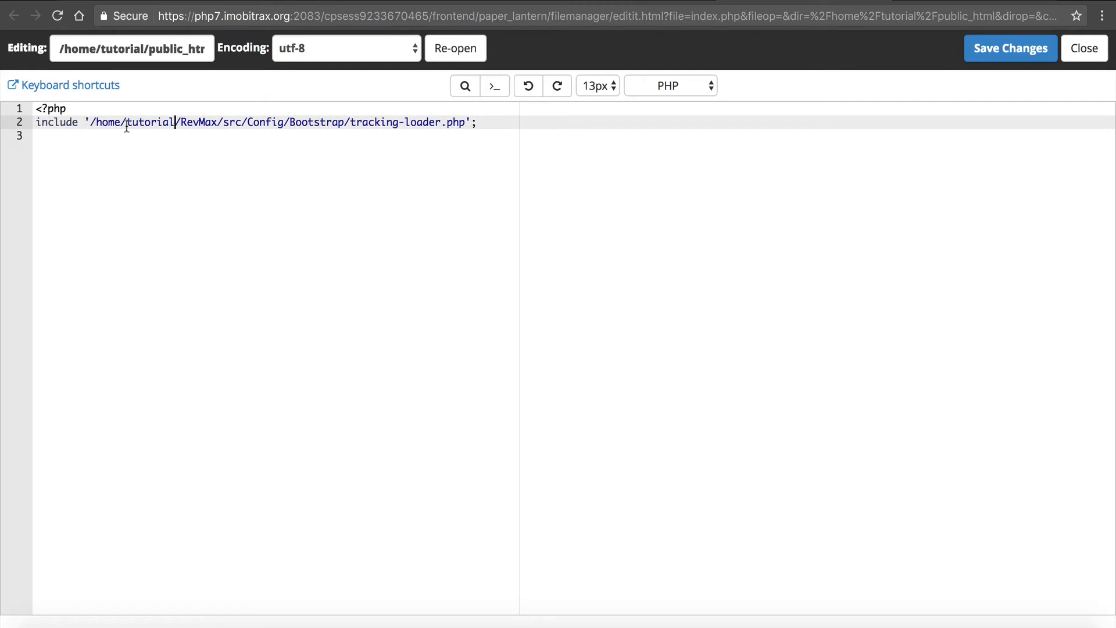
- Check the include path against the path of the edited file, save public_html/index.php and close the editor
left_click_drag(126, 122, 174, 124)
left_click(100, 123)
left_click_drag(93, 123, 248, 117)
key("super+c")
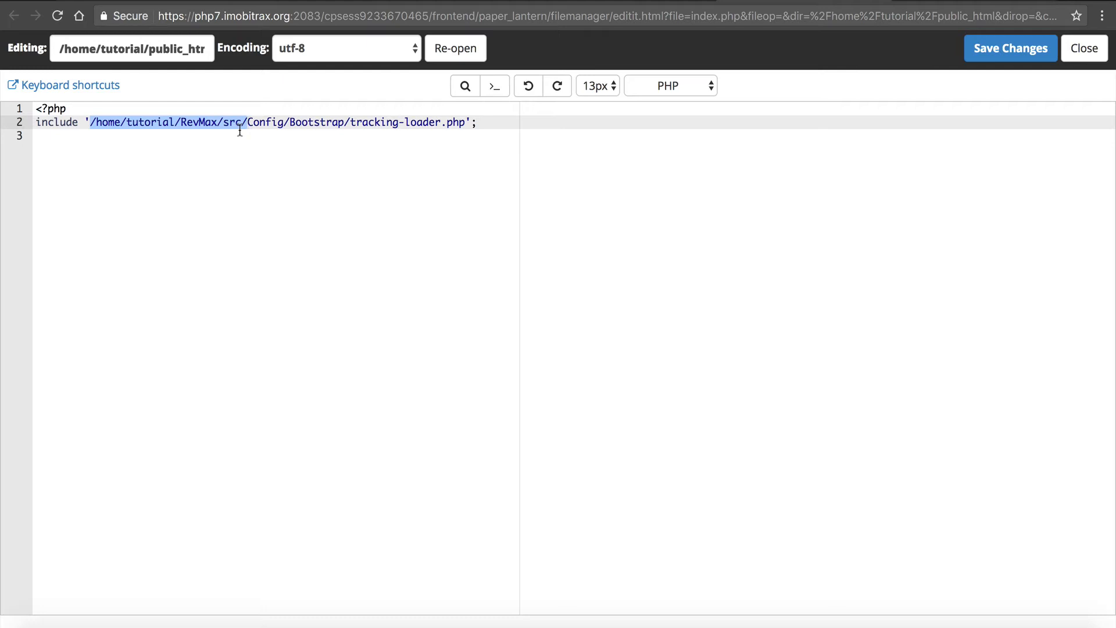
left_click_drag(64, 48, 117, 51)
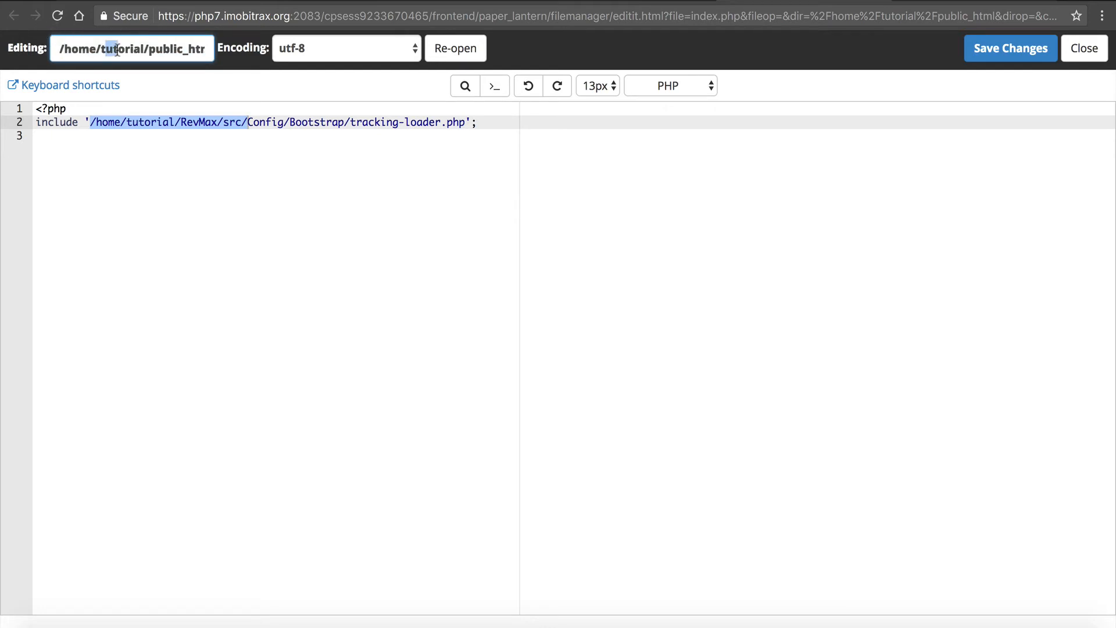
left_click(991, 51)
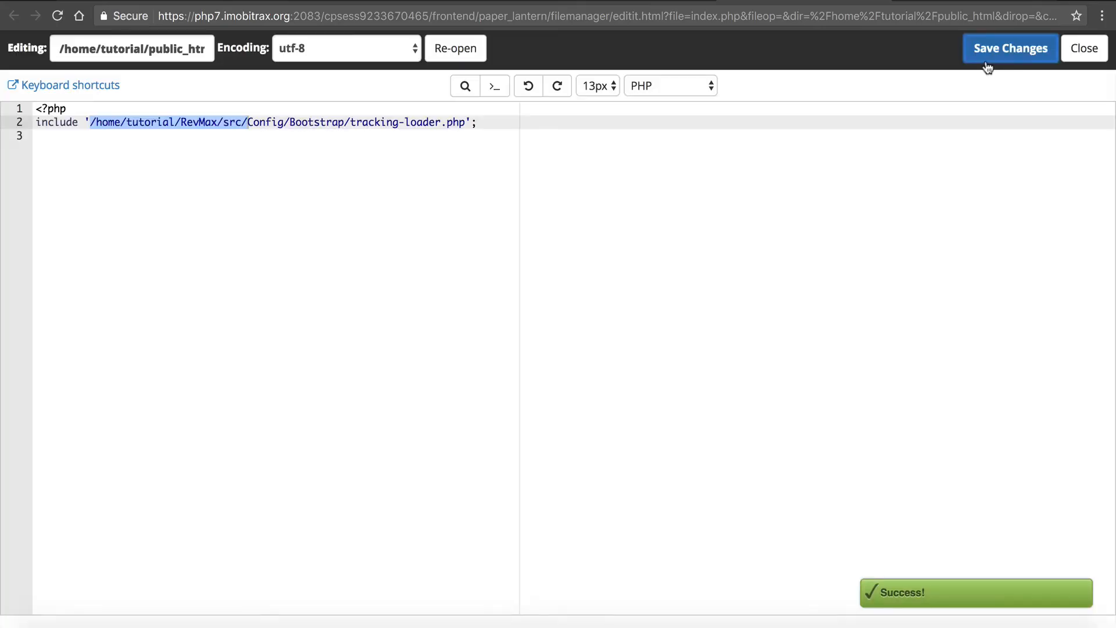
left_click(1085, 48)
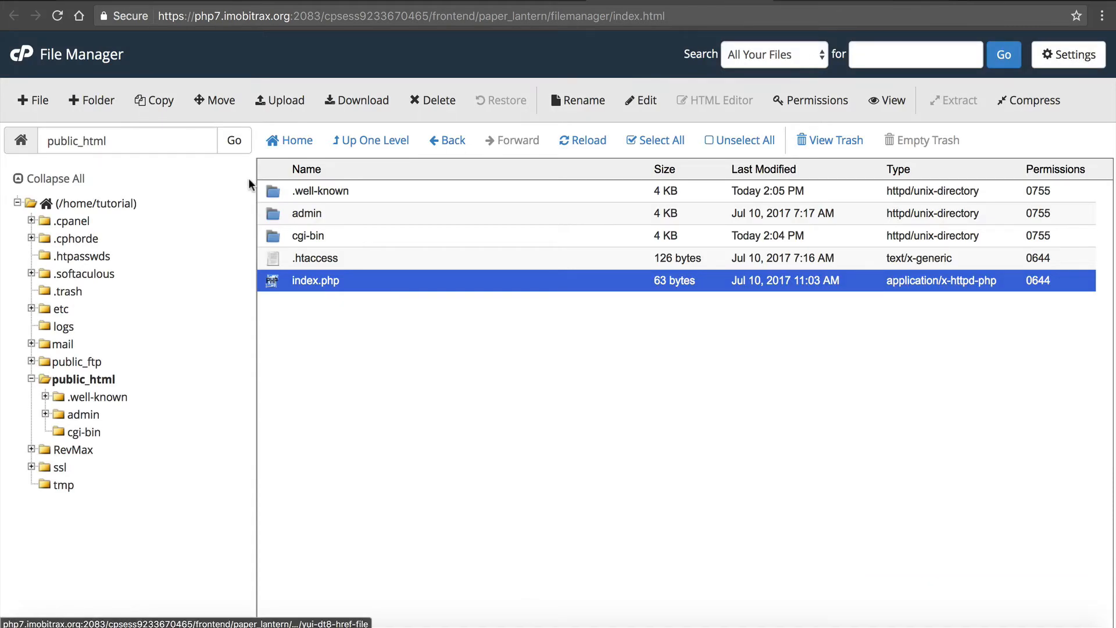
- In public_html/admin/index.php, change the include path to '/home/tutorial/RevMax/src/Config/Bootstrap/admin-loader.php'
double_click(270, 216)
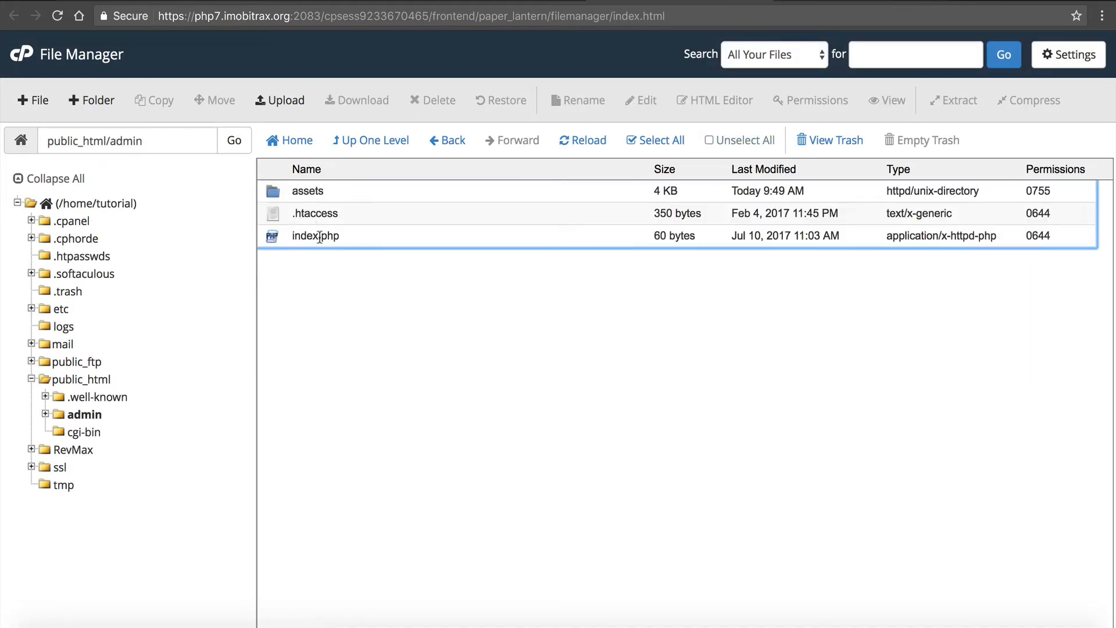
left_click(319, 237)
left_click(641, 105)
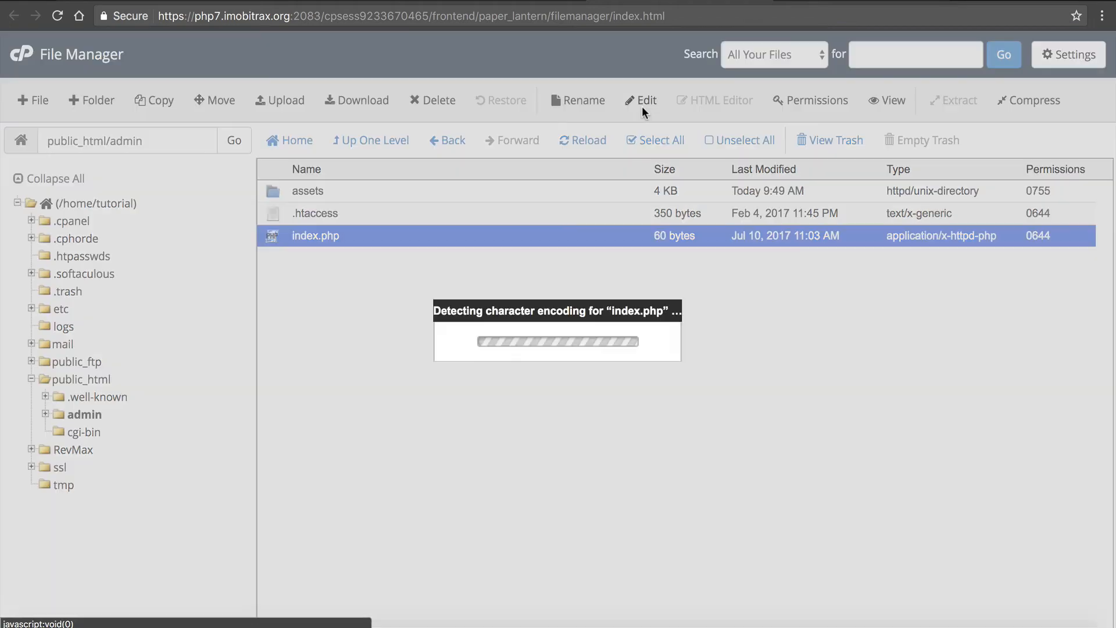
left_click(693, 455)
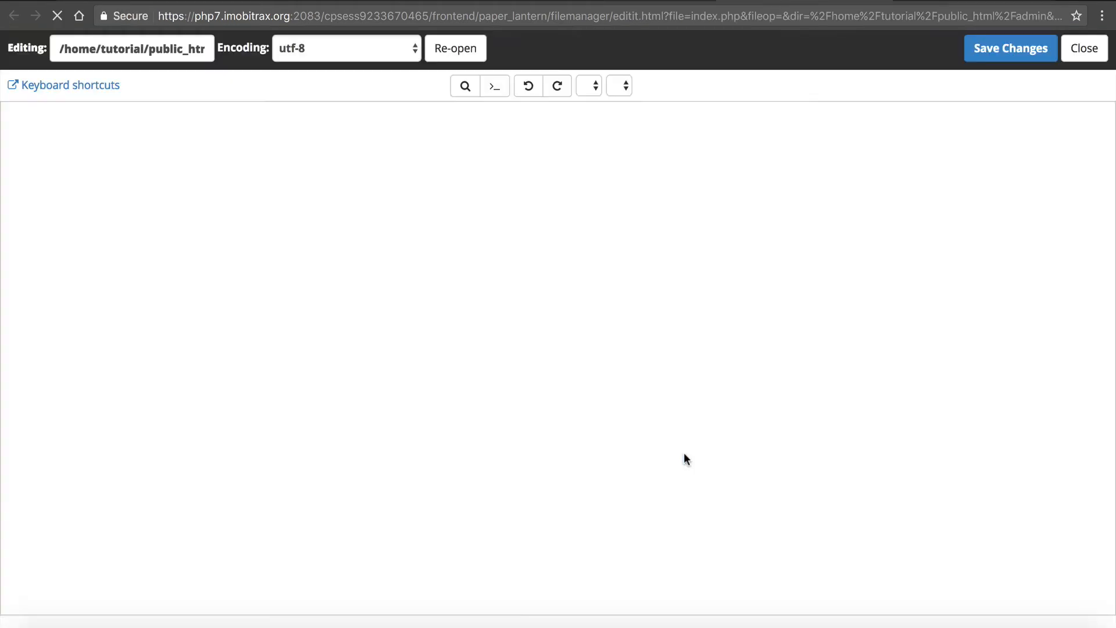
left_click_drag(90, 123, 103, 126)
key("super+v")
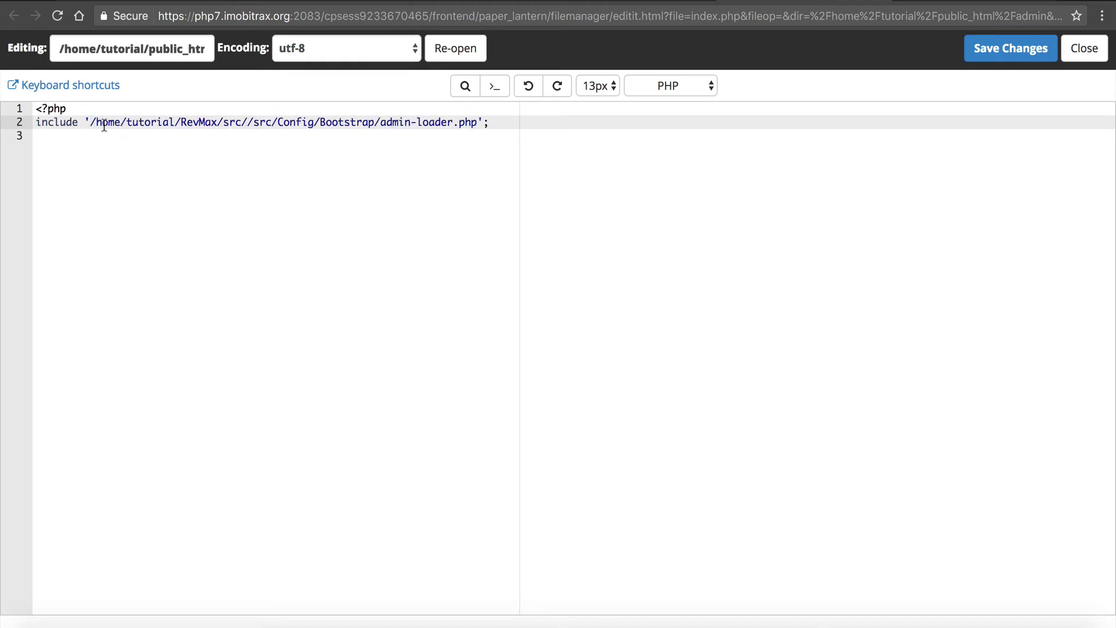
key("BackSpace")
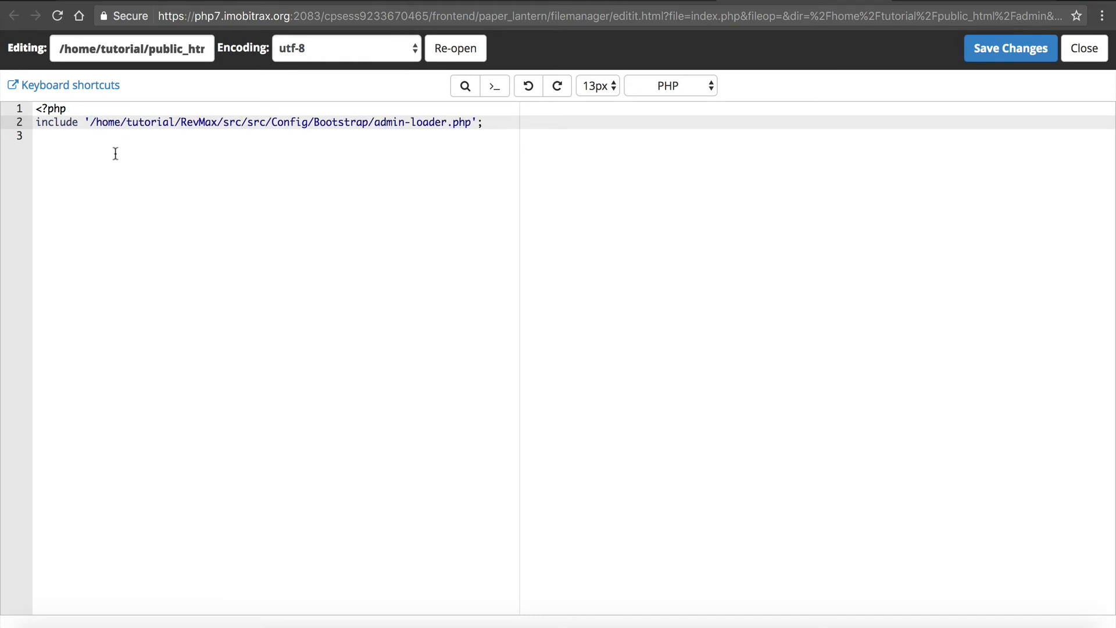
left_click_drag(90, 123, 123, 125)
left_click_drag(224, 126, 244, 127)
key("BackSpace")
key("BackSpace")
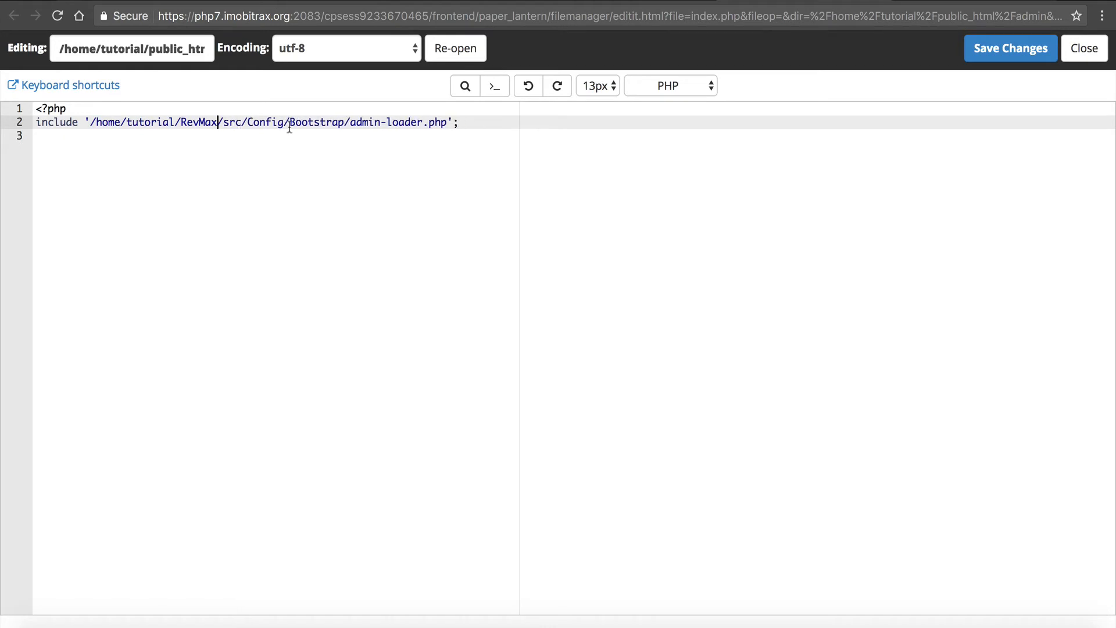
- Check the src part of the include path, save public_html/admin/index.php and close the editor
left_click_drag(254, 123, 204, 123)
left_click(995, 48)
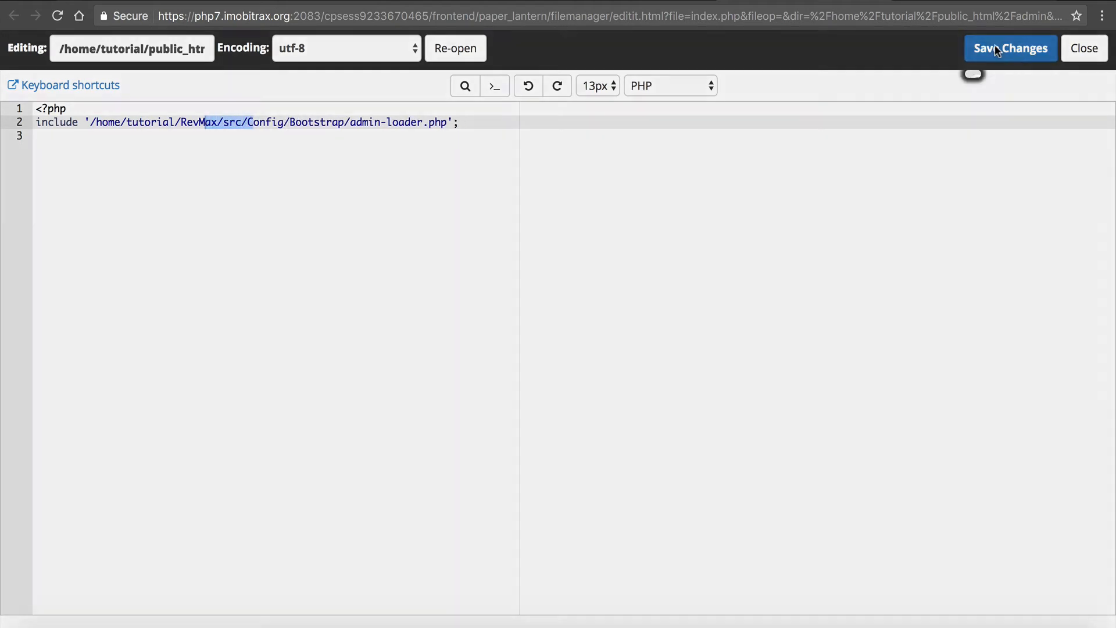
left_click(1084, 48)
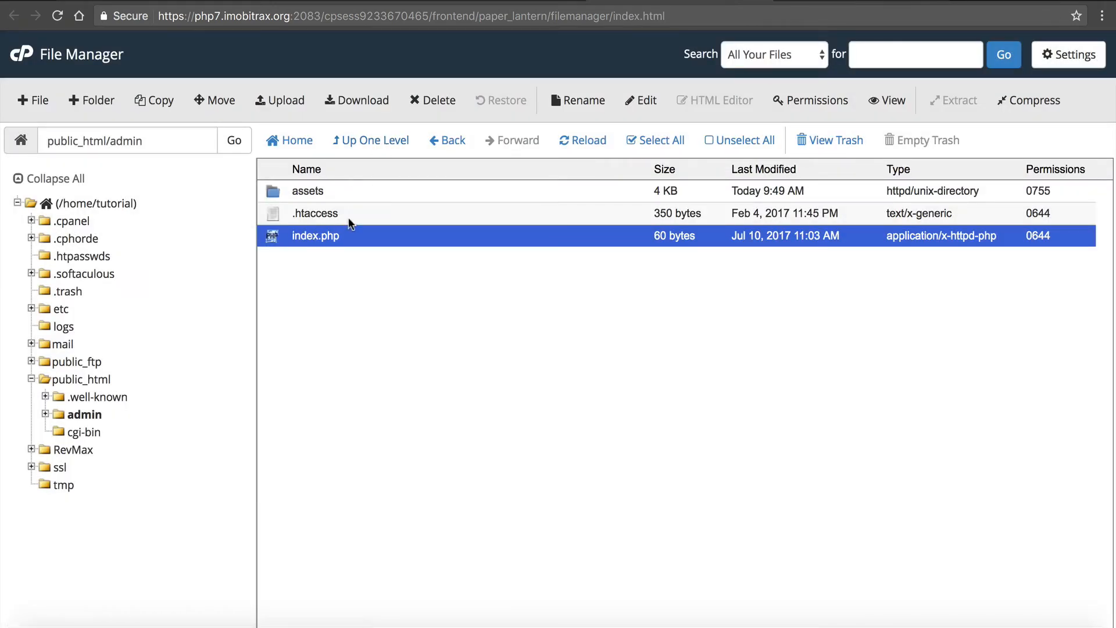
- Review the include path in public_html/index.php and compare it with the include path instructions in the RevMax installation guide
left_click(370, 141)
left_click(311, 280)
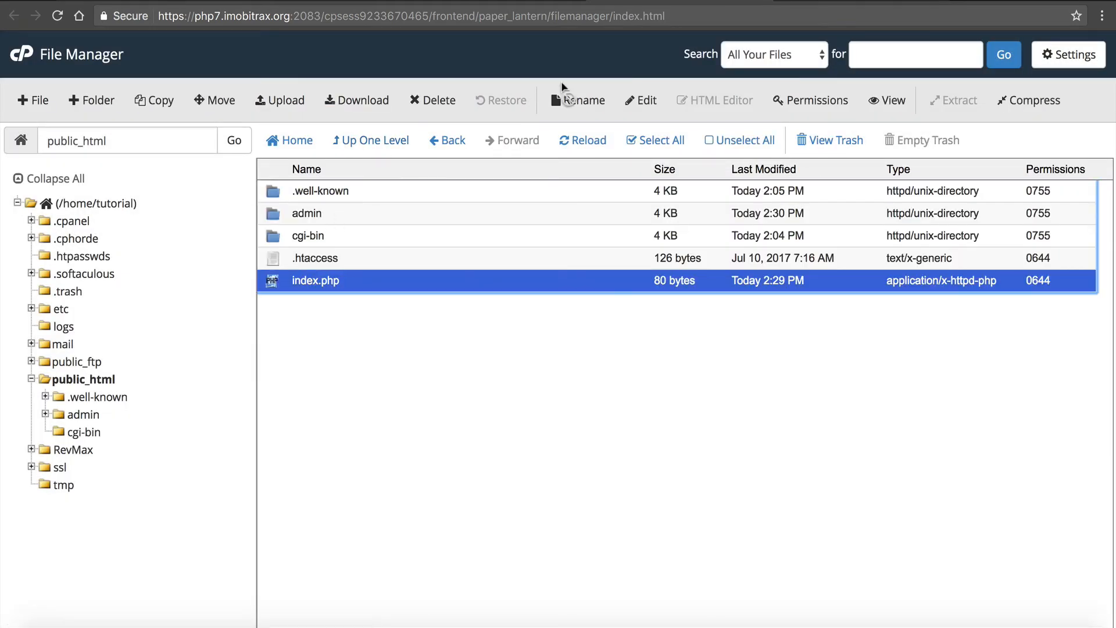
left_click(627, 101)
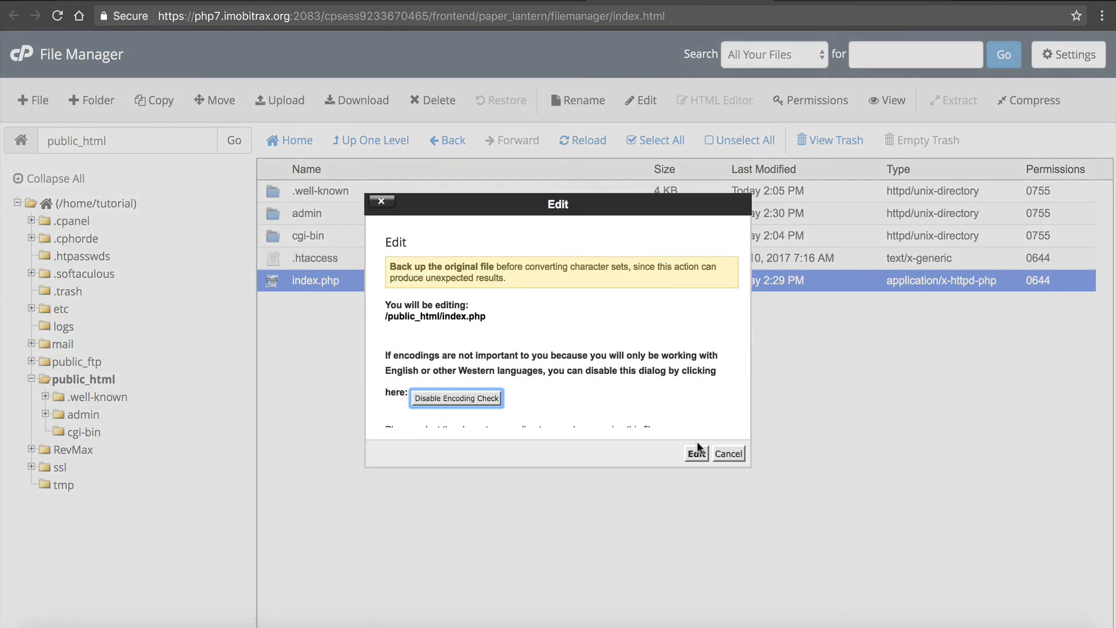
left_click(696, 453)
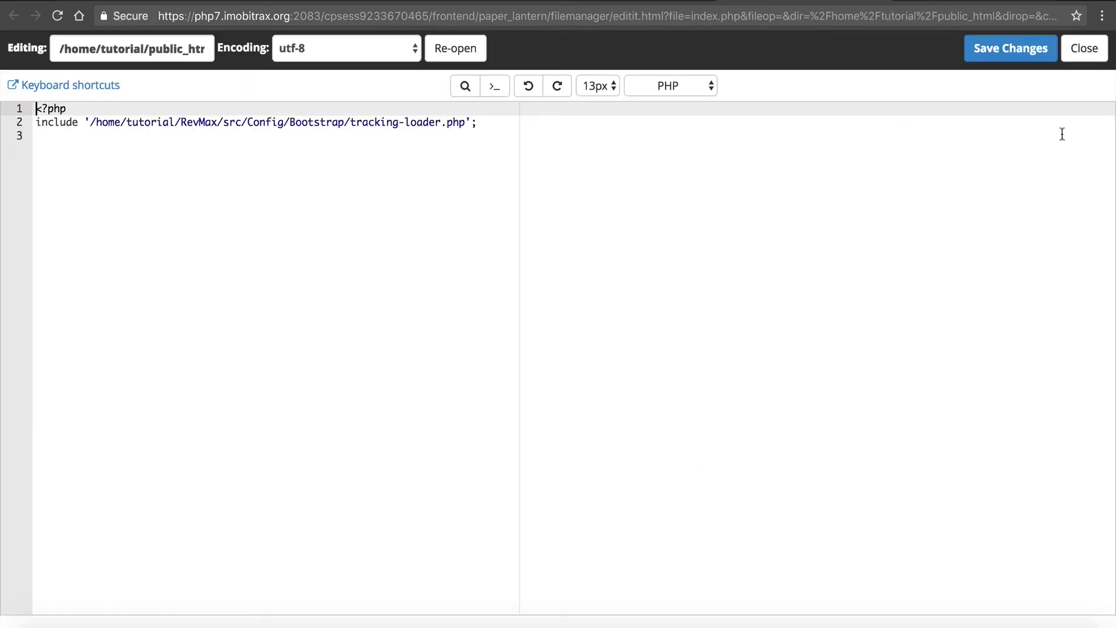
left_click(1100, 51)
left_click(368, 1)
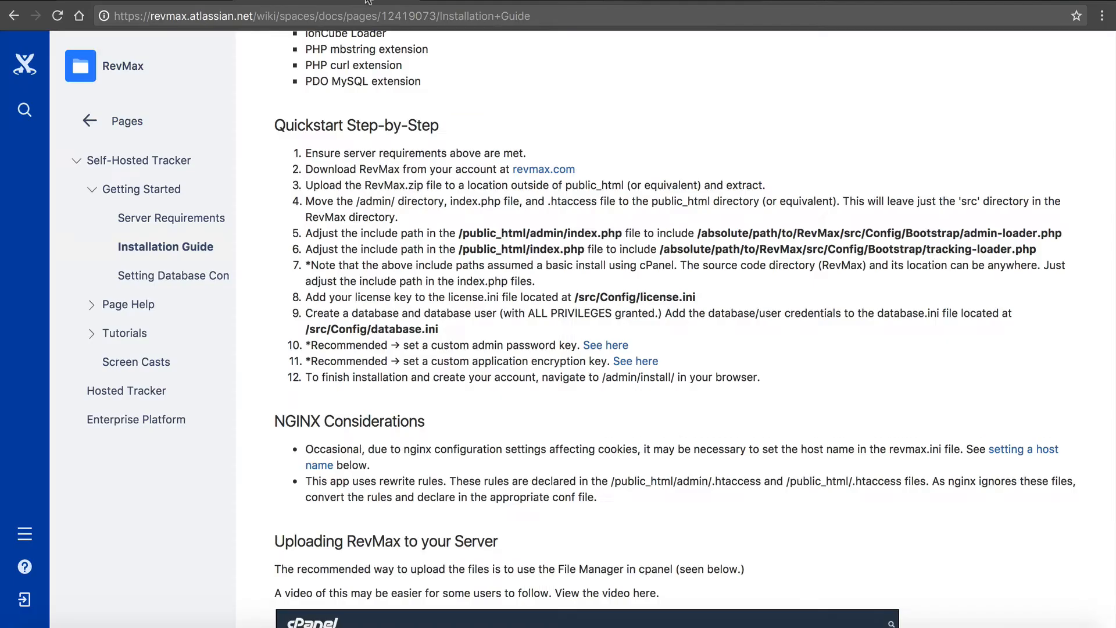
left_click_drag(533, 249, 489, 249)
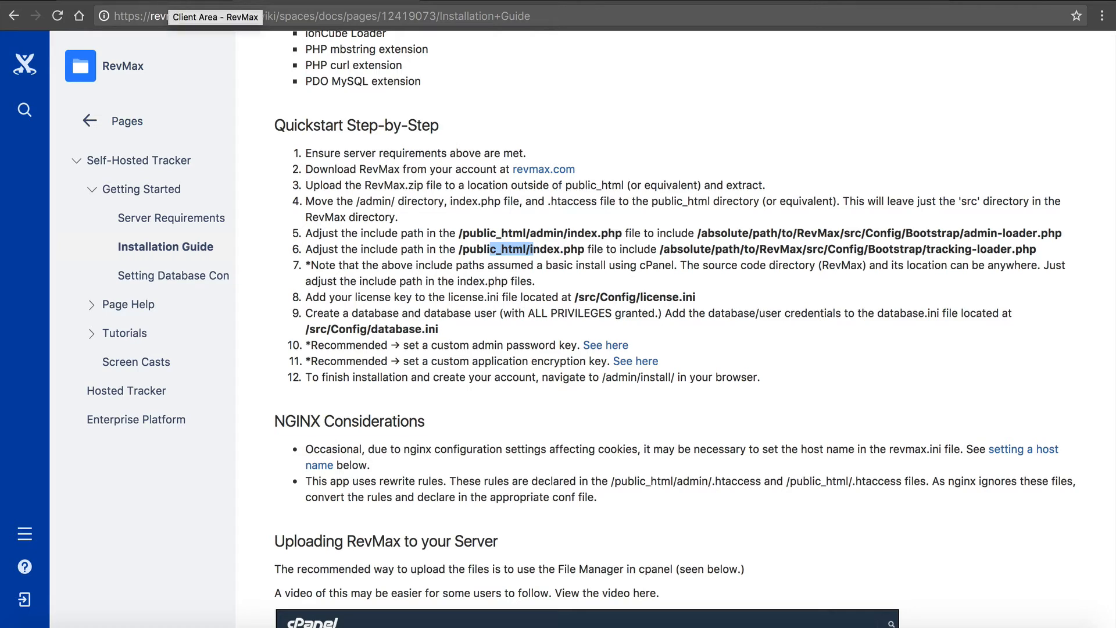
- Copy the license key from the Single Domain License page in the RevMax client area and return to File Manager
left_click(163, 1)
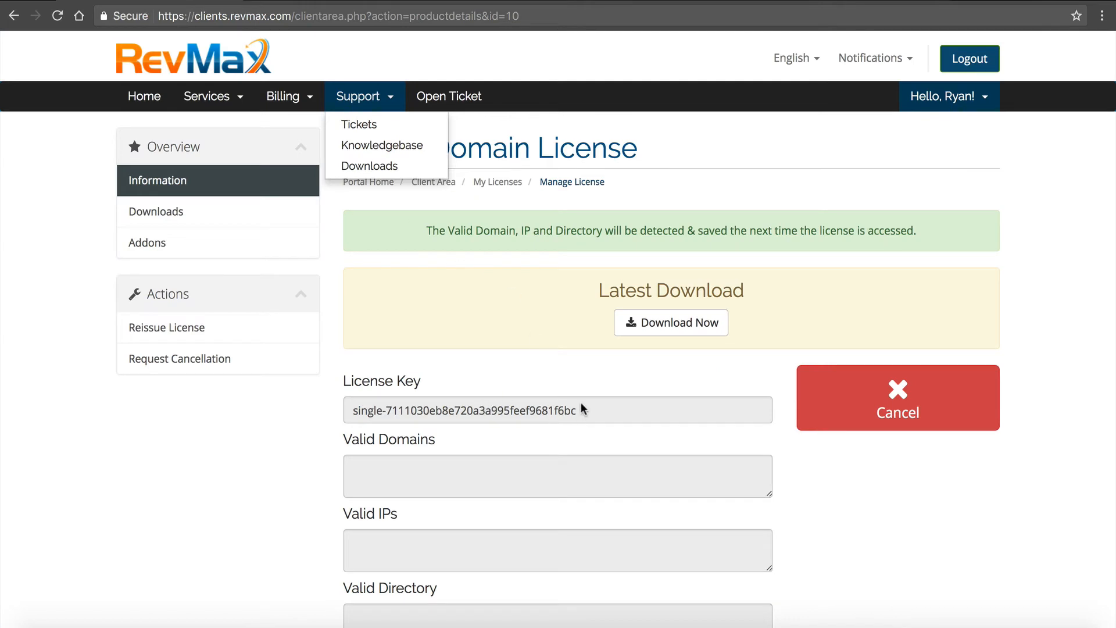
left_click_drag(581, 410, 354, 412)
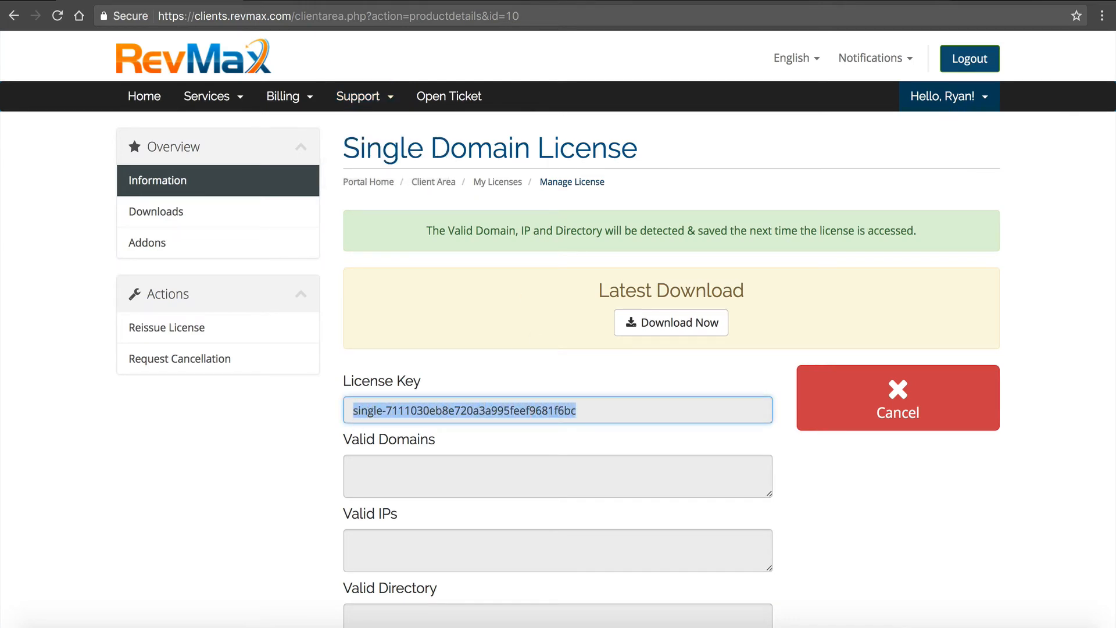
left_click(678, 1)
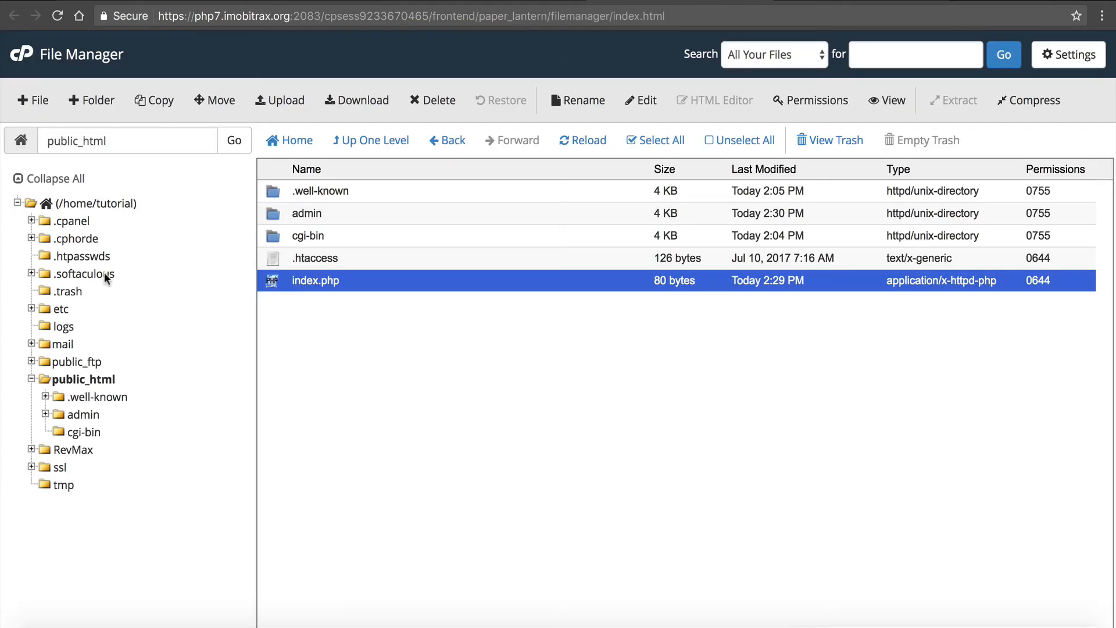
- Open the RevMax/src/Config folder from the home directory
left_click(361, 149)
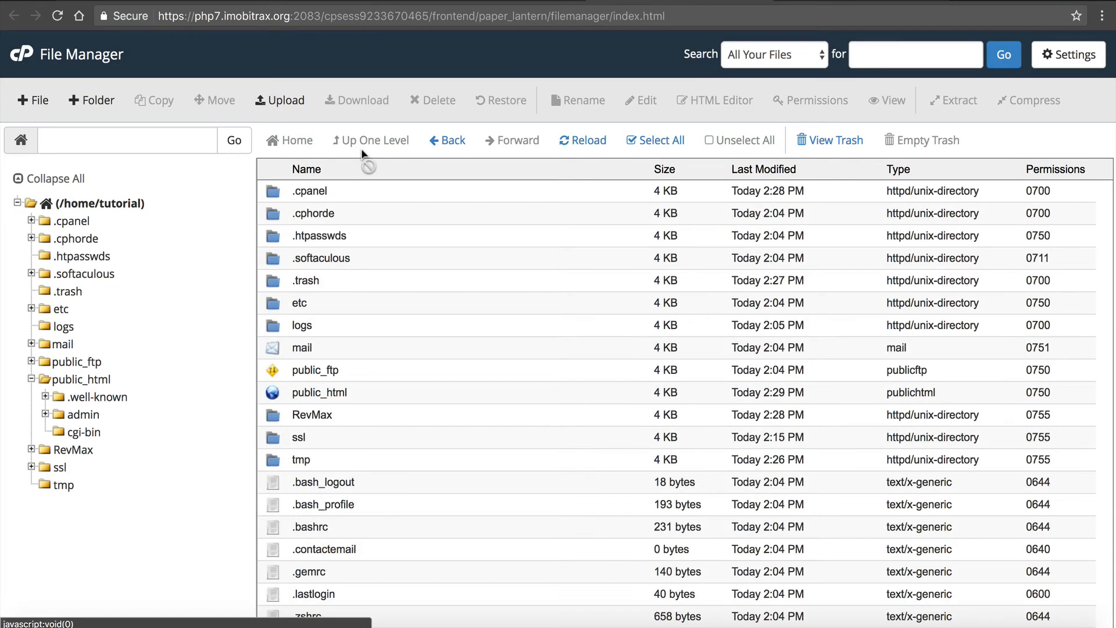
left_click(272, 419)
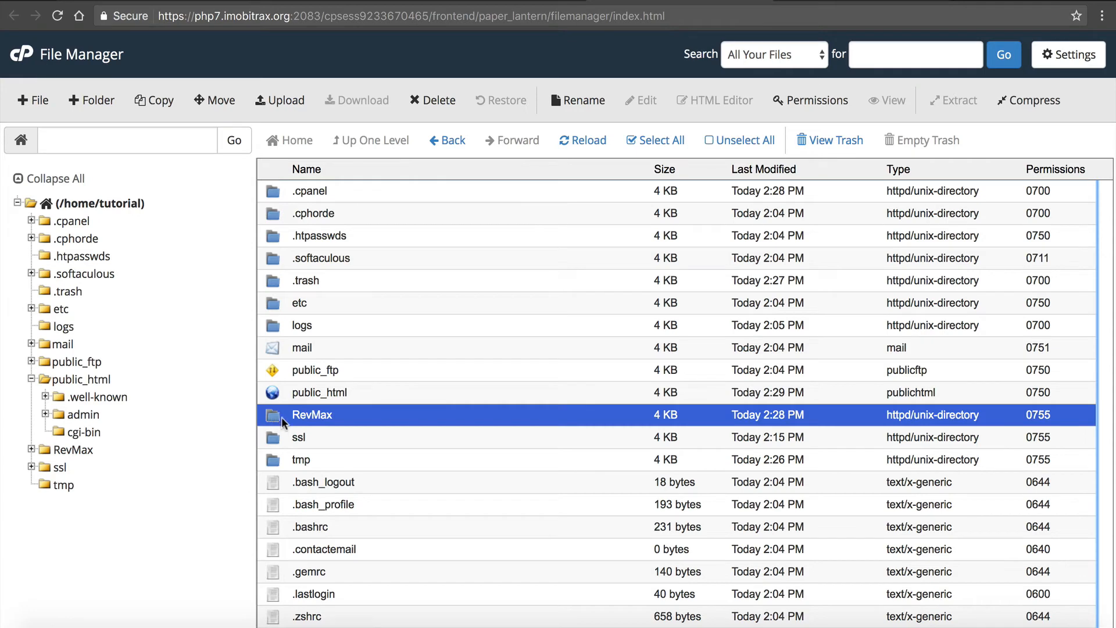
double_click(280, 415)
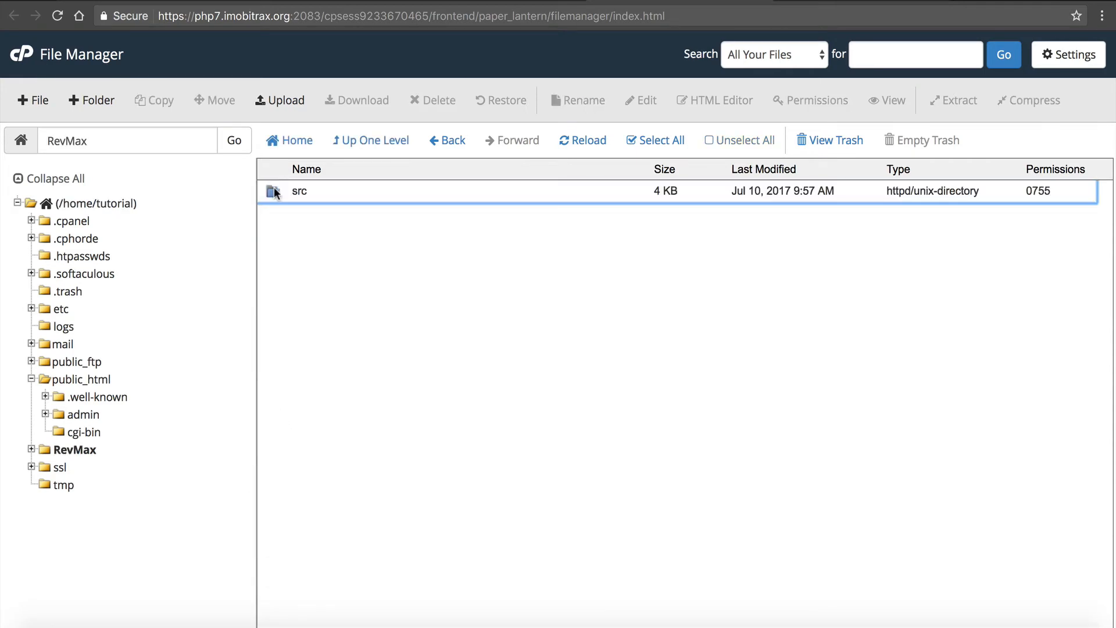
double_click(275, 192)
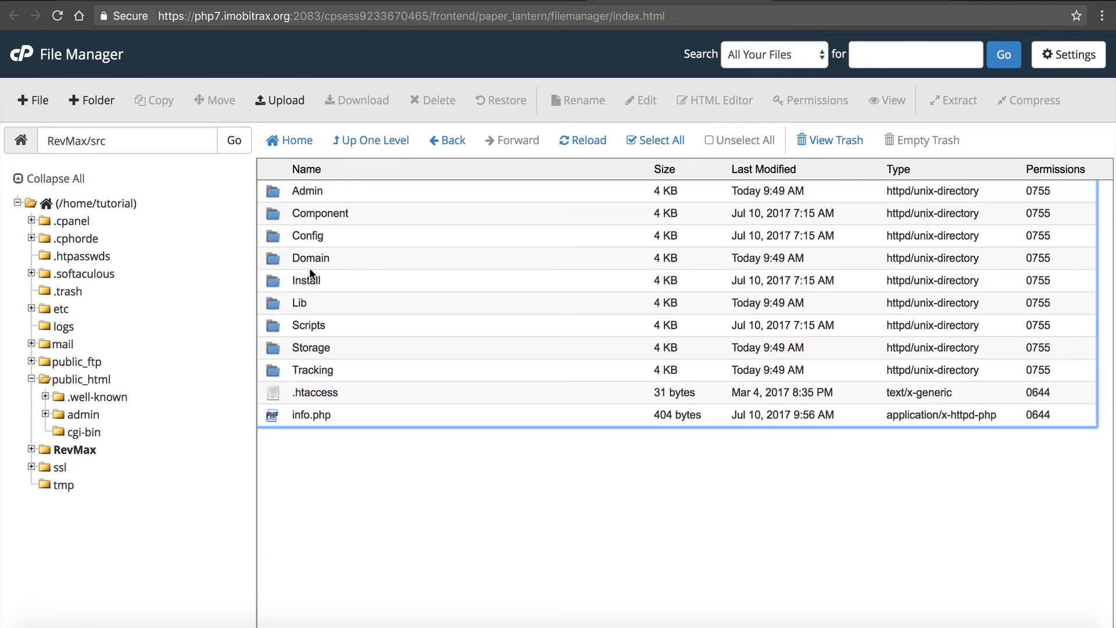
double_click(274, 229)
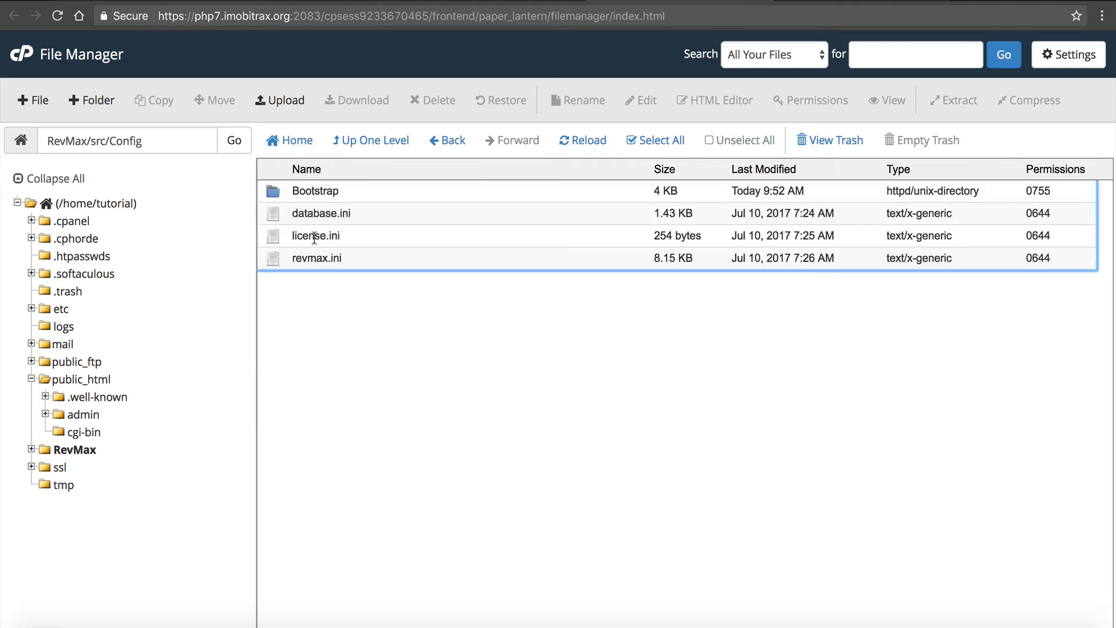
- In license.ini, replace the ENTER_LICENSE_KEY_HERE placeholder with the copied license key, save the file and close the editor
left_click(314, 239)
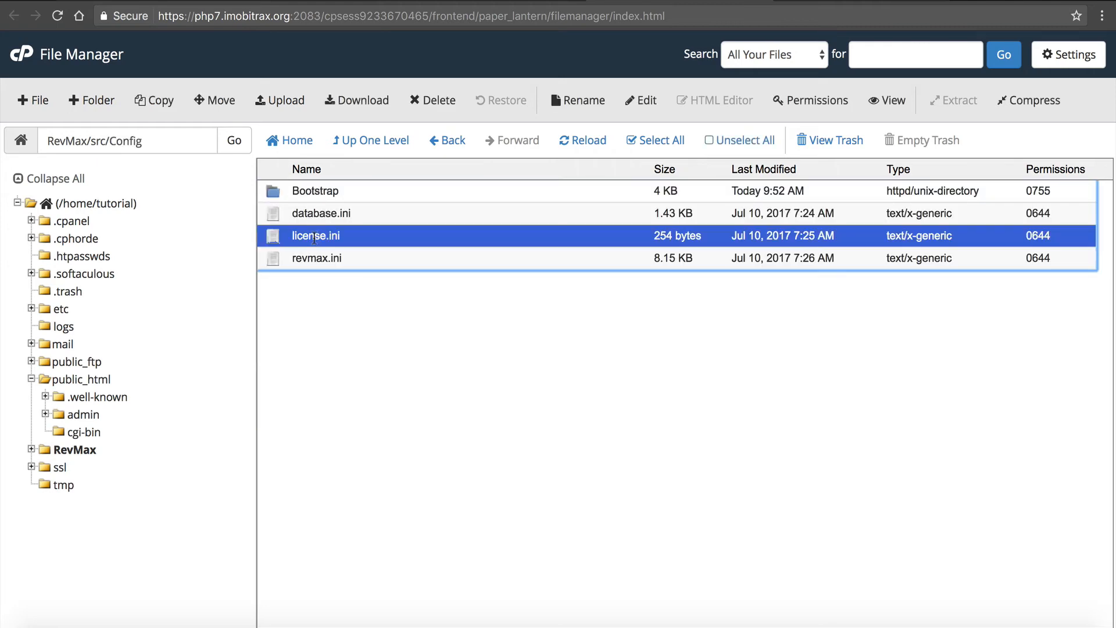
left_click(639, 100)
left_click(698, 453)
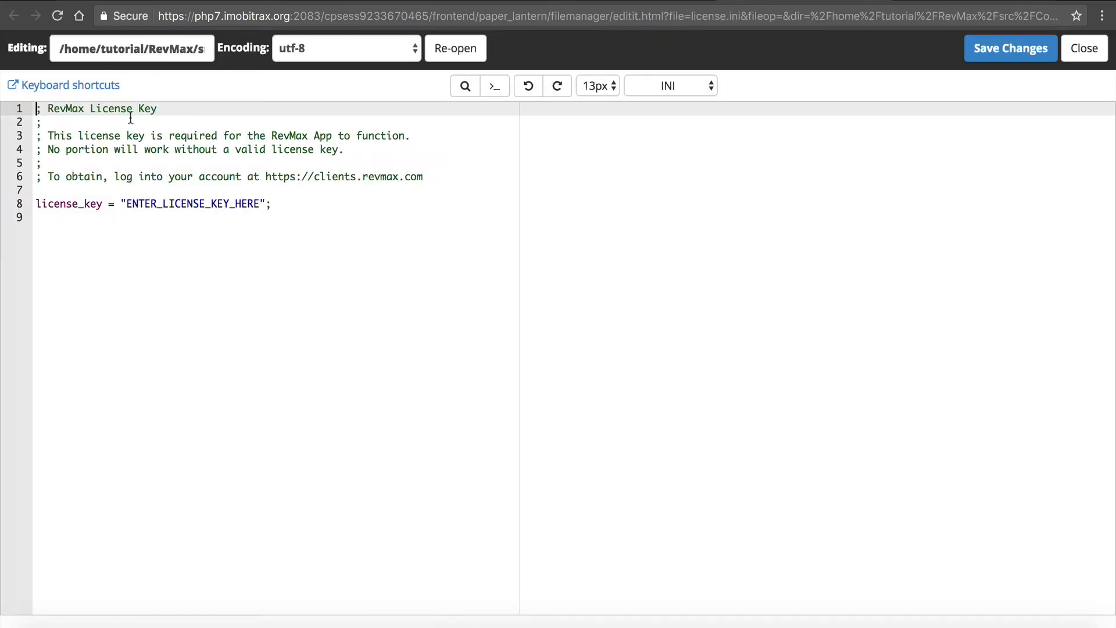
left_click_drag(123, 203, 258, 204)
key("super+v")
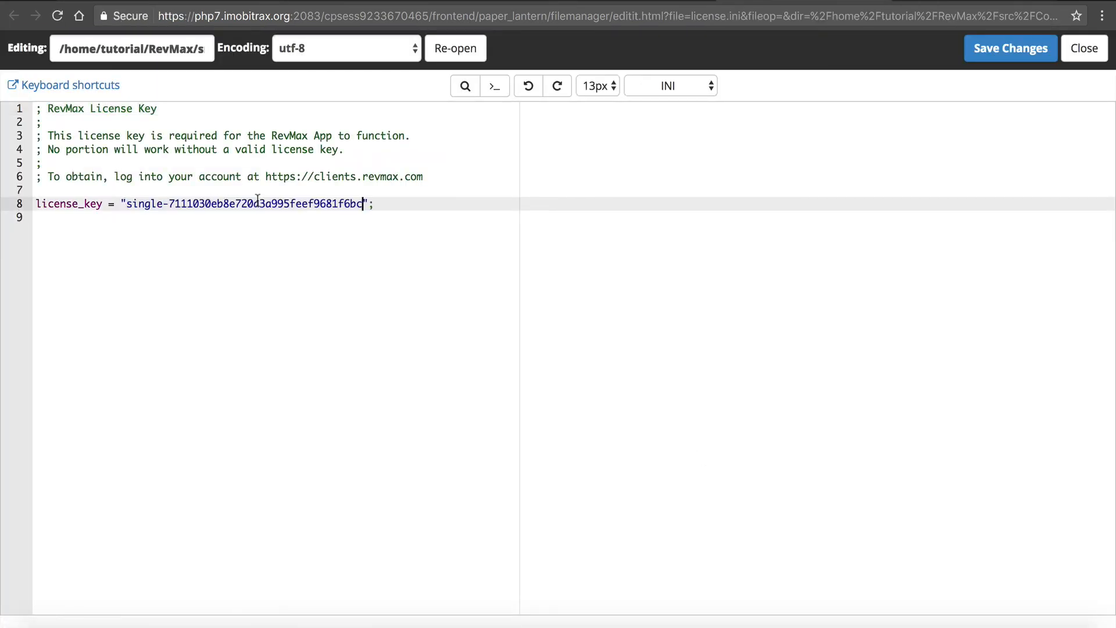
left_click(1010, 53)
left_click(1068, 53)
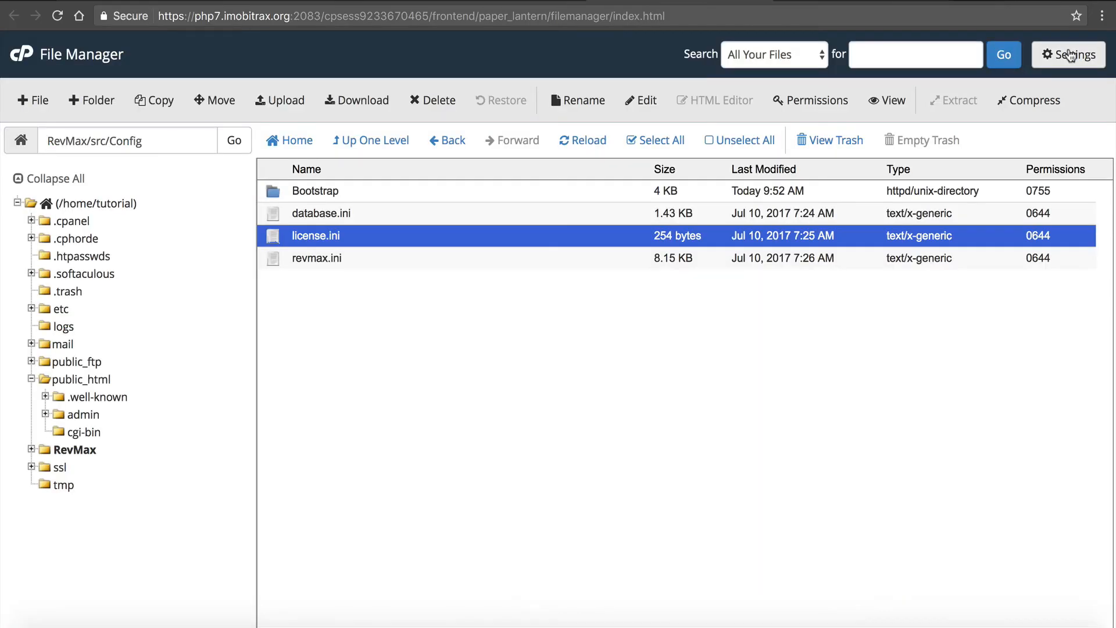
- Open database.ini from RevMax/src/Config for editing
left_click(300, 215)
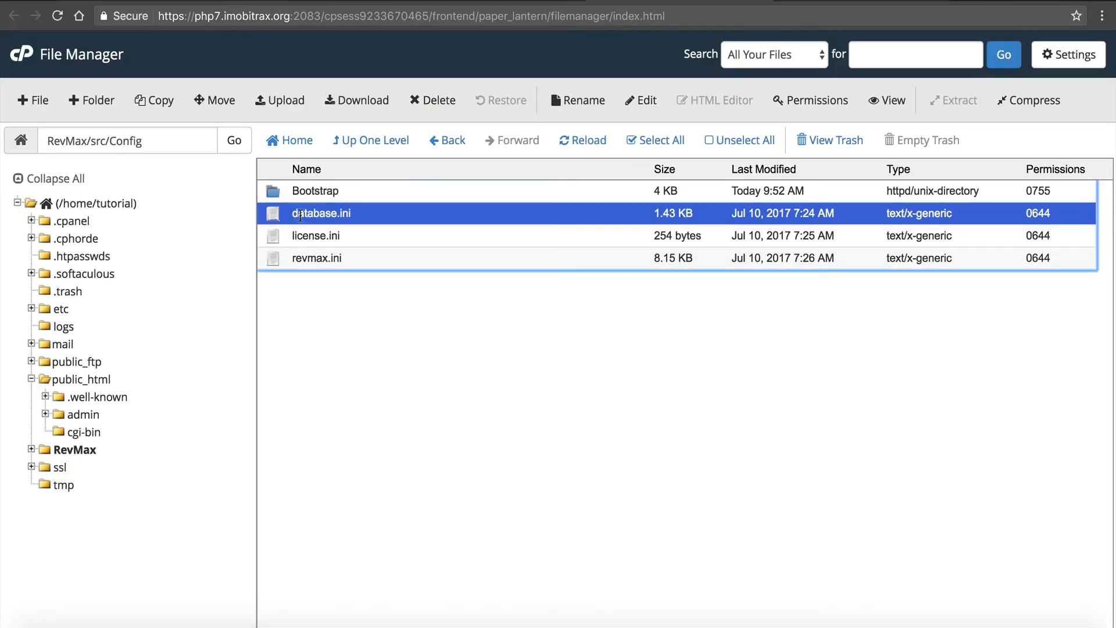
left_click(649, 102)
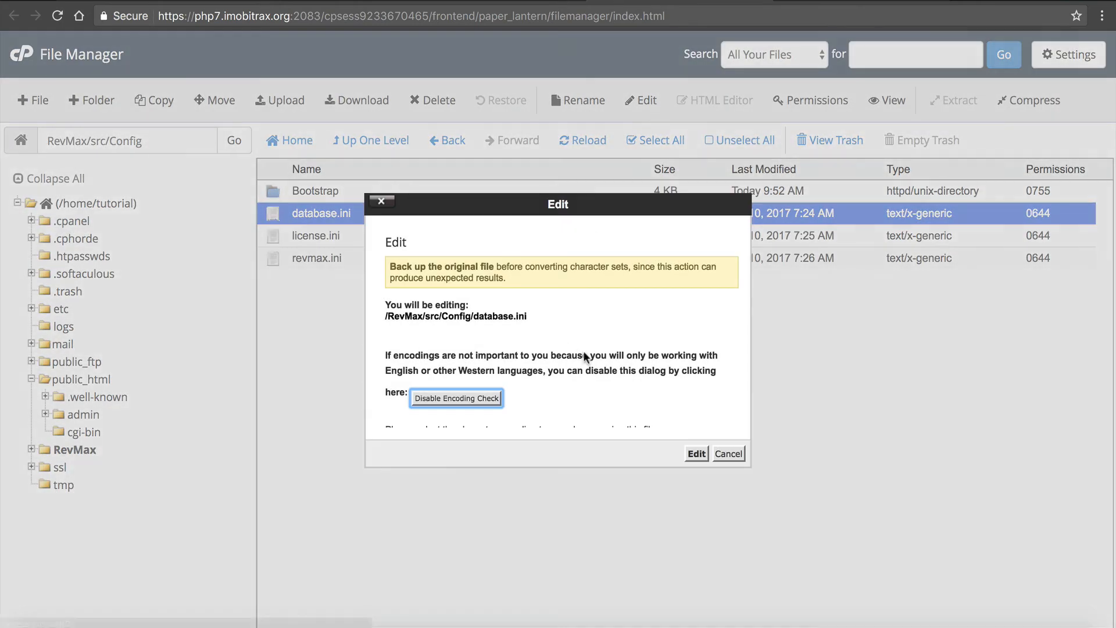
left_click(697, 453)
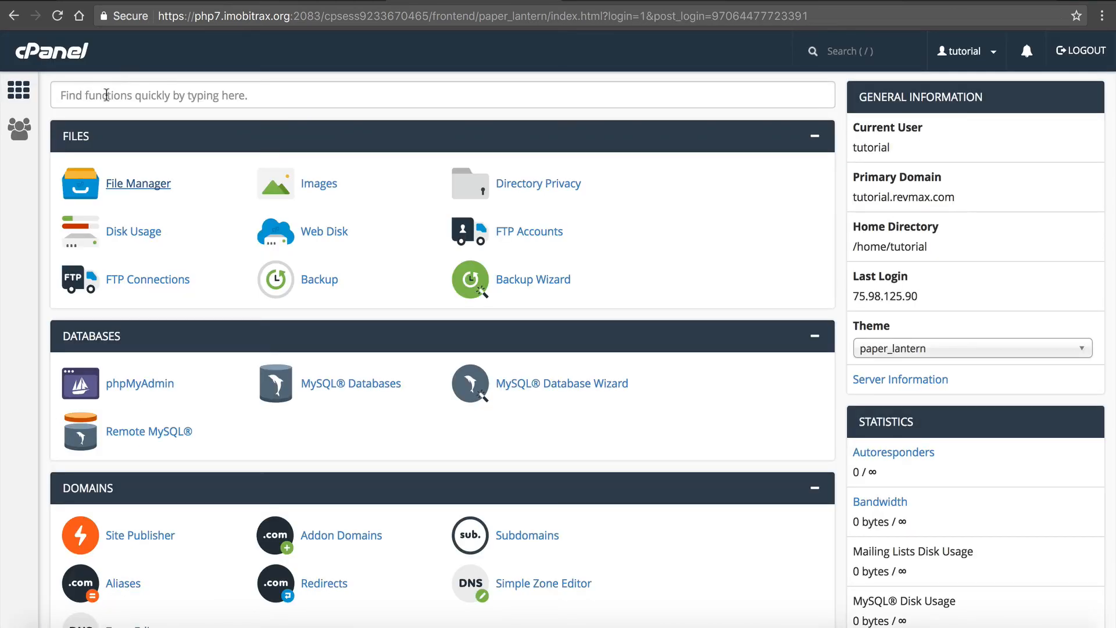
- Find MySQL Databases from the cPanel home page and create a new database named tutorial_revmax
left_click(106, 95)
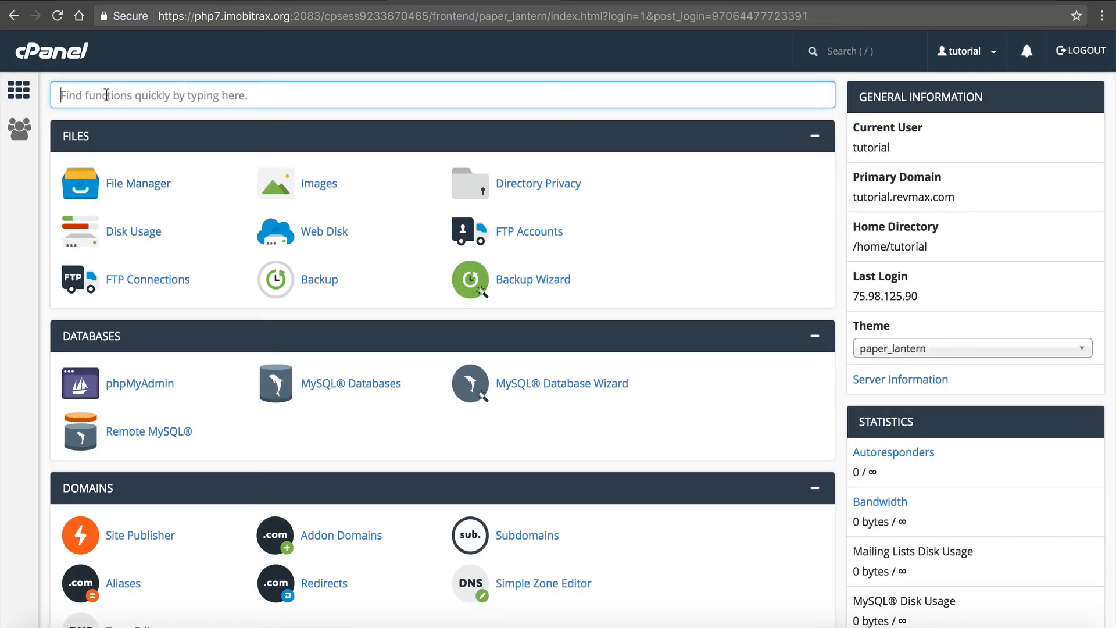
type("mysql")
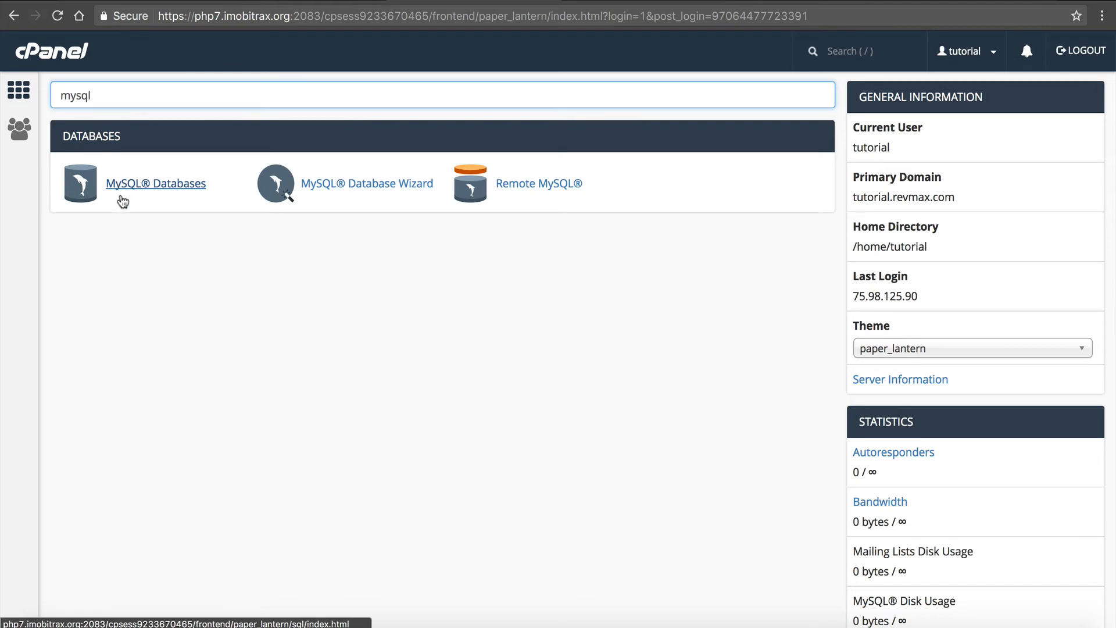
left_click(121, 184)
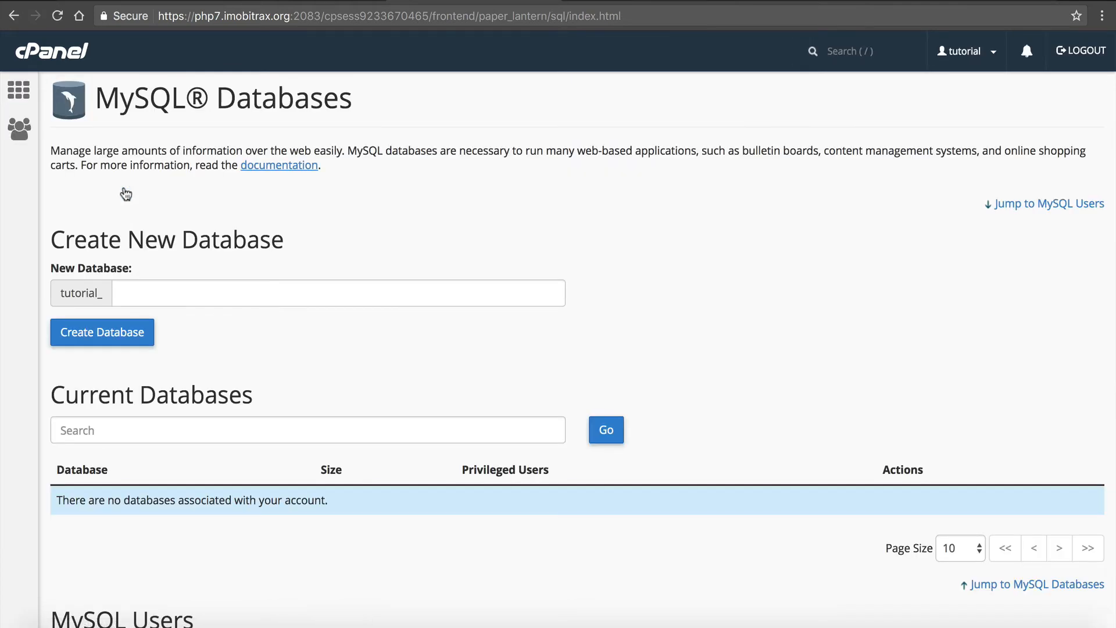
left_click(140, 289)
type("revmax")
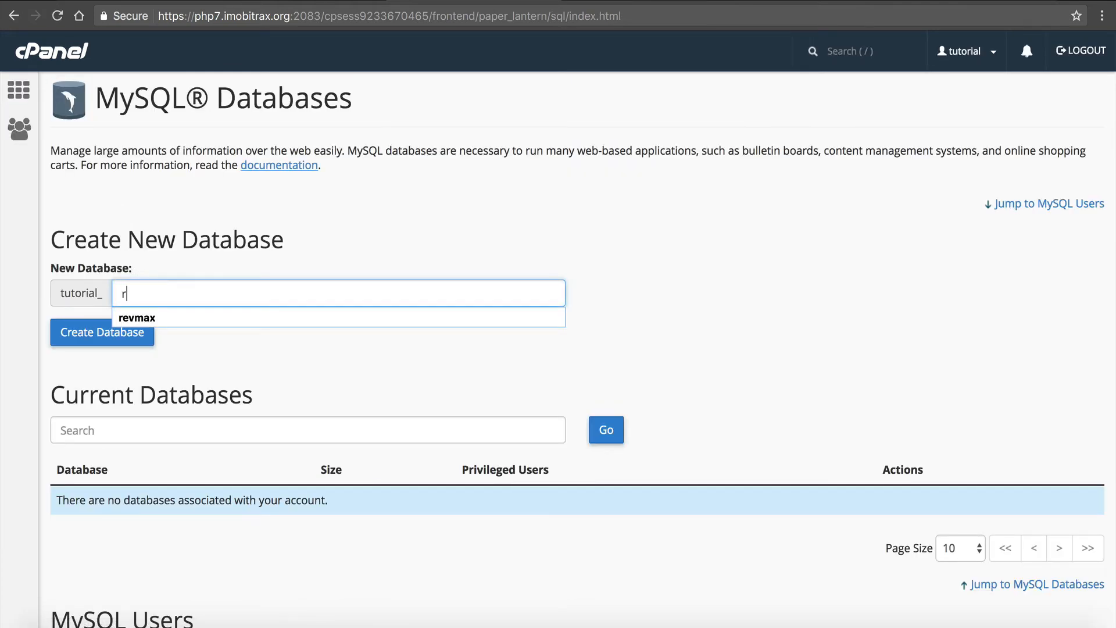
left_click(119, 316)
left_click(97, 330)
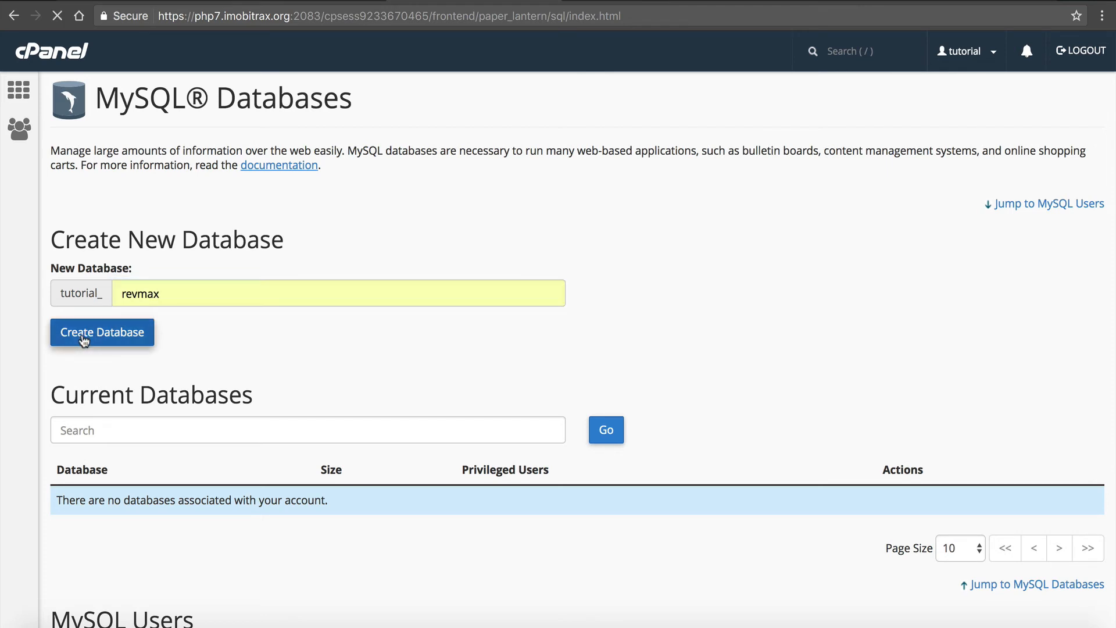
- Copy the new database name and replace the ENTER_DATABASE_NAME_HERE placeholder in the master section of database.ini with tutorial_revmax
mouse_move(196, 154)
left_mouse_down()
mouse_move(291, 156)
mouse_move(197, 159)
left_mouse_up()
key("cmd+c")
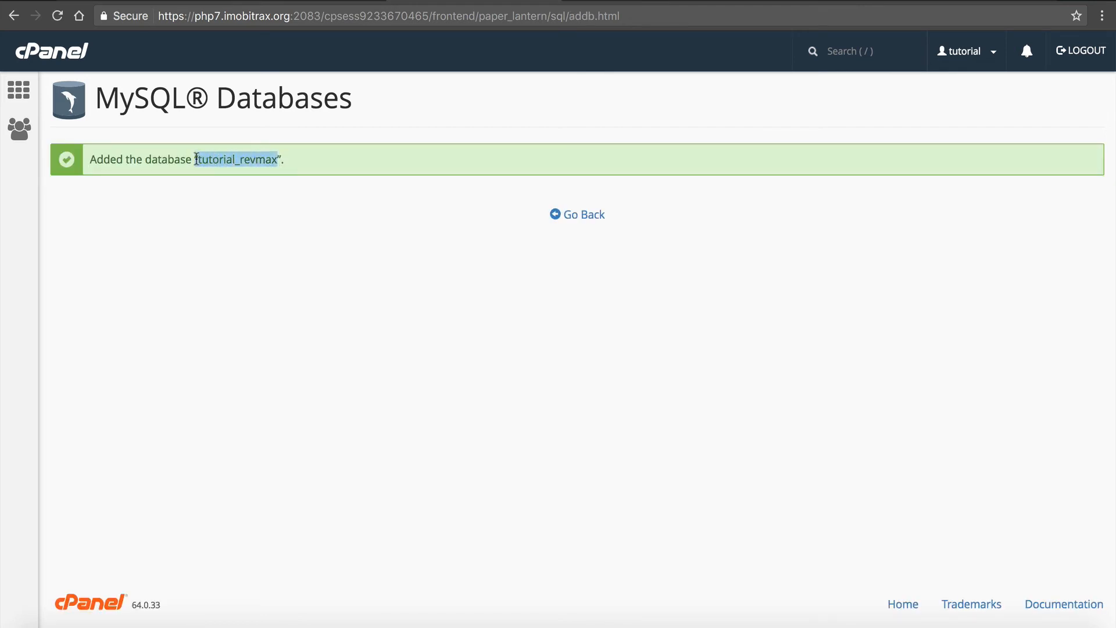
left_click(804, 1)
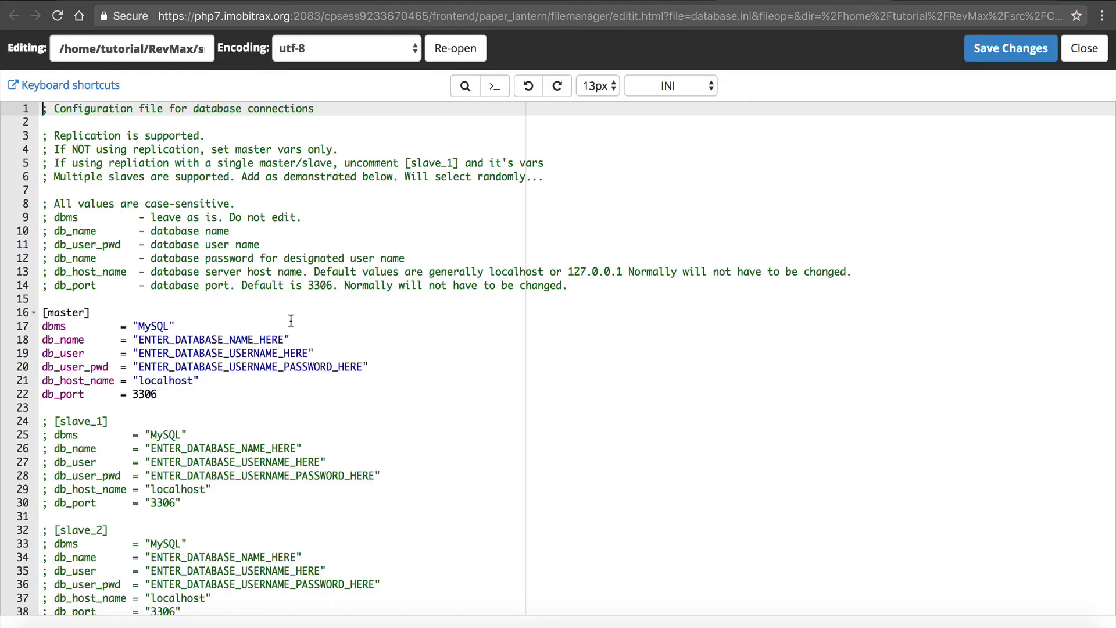
left_click_drag(139, 340, 288, 340)
key("cmd+v")
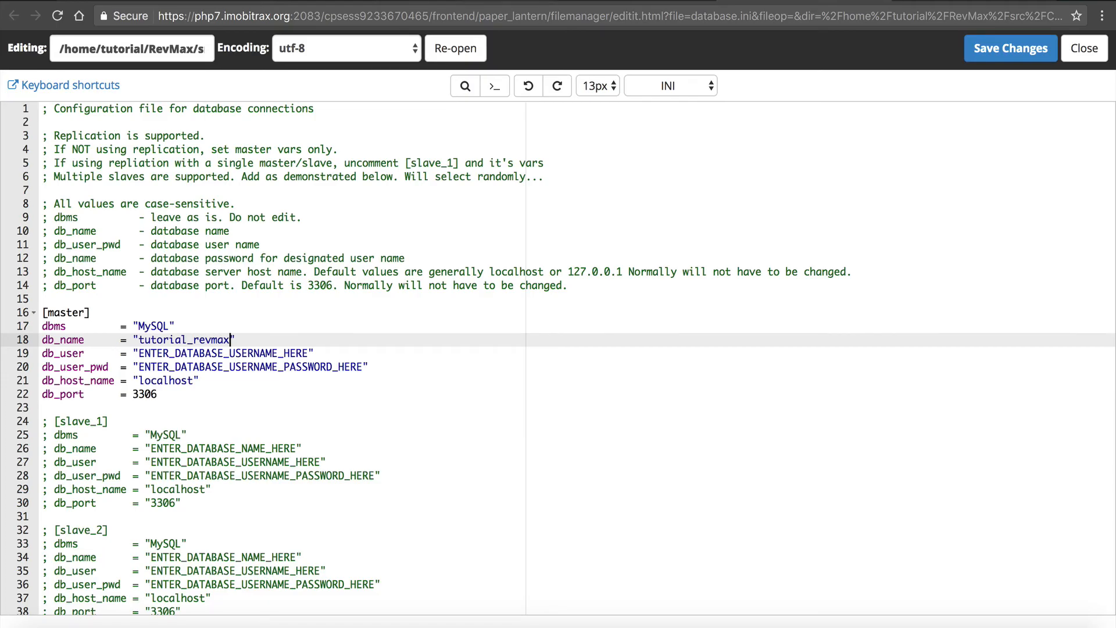
- Return to the MySQL Databases page and enter revmax as the username for a new MySQL user
key("ctrl+shift+Tab")
left_click(575, 223)
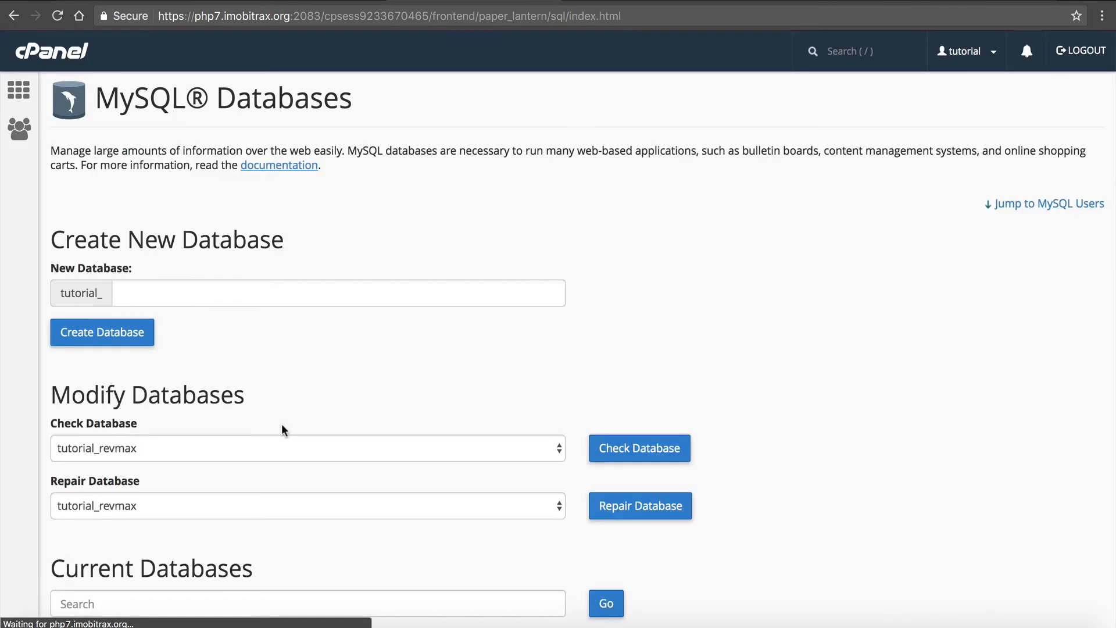
scroll(282, 430, "down", 7)
left_click(185, 462)
type("r")
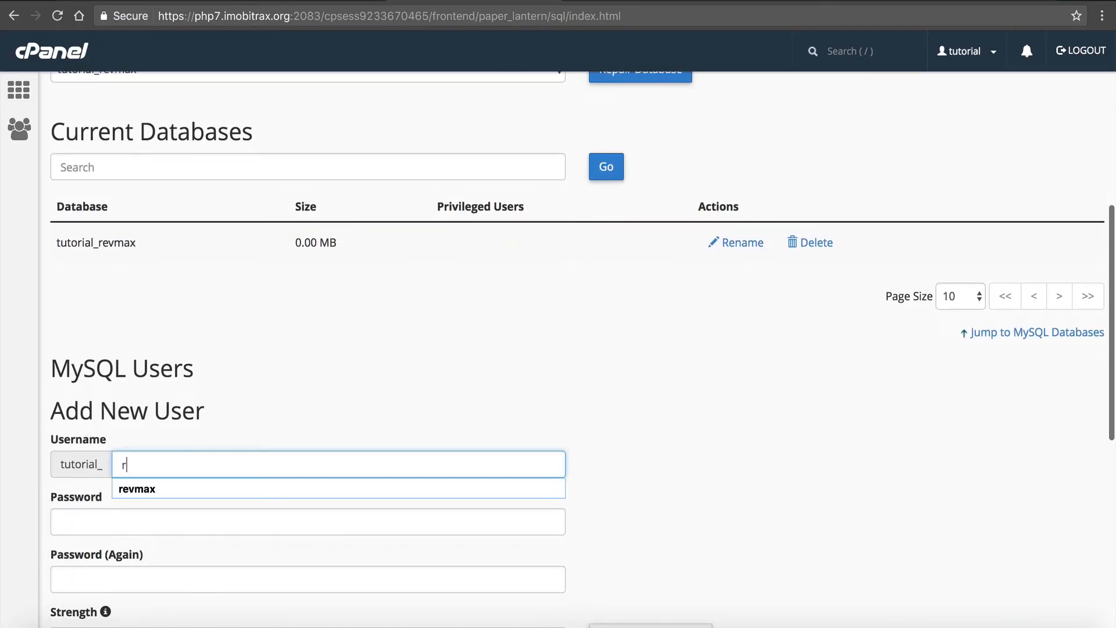
type("evmax")
left_click(259, 428)
- Generate a password for the new MySQL user, copy it, apply it to both password fields and create the user
scroll(299, 406, "down", 3)
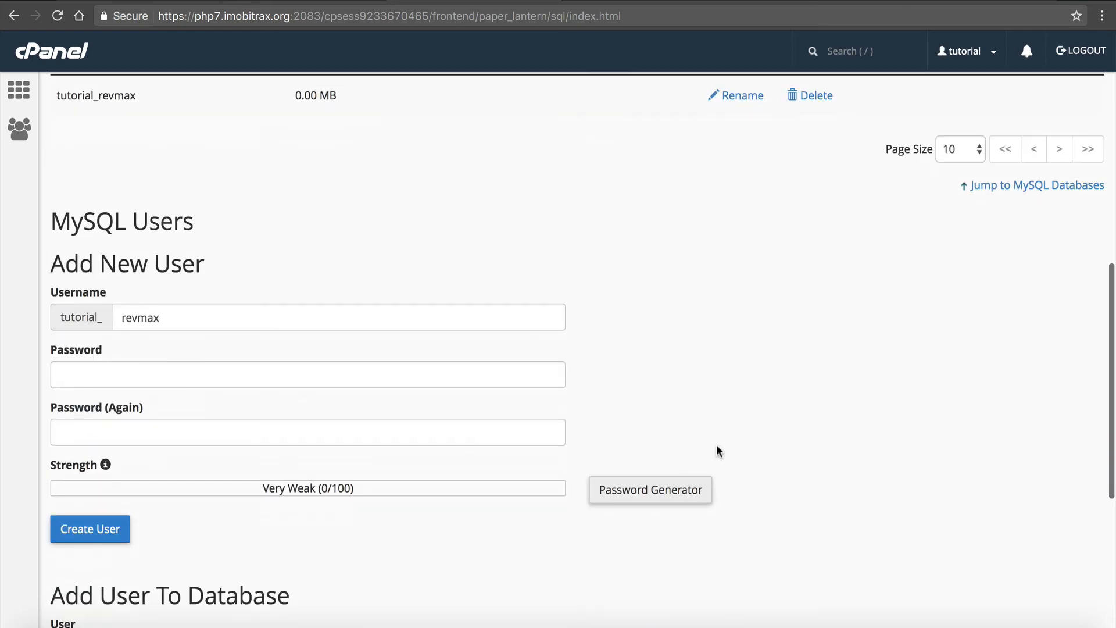
left_click(699, 483)
left_click(561, 281)
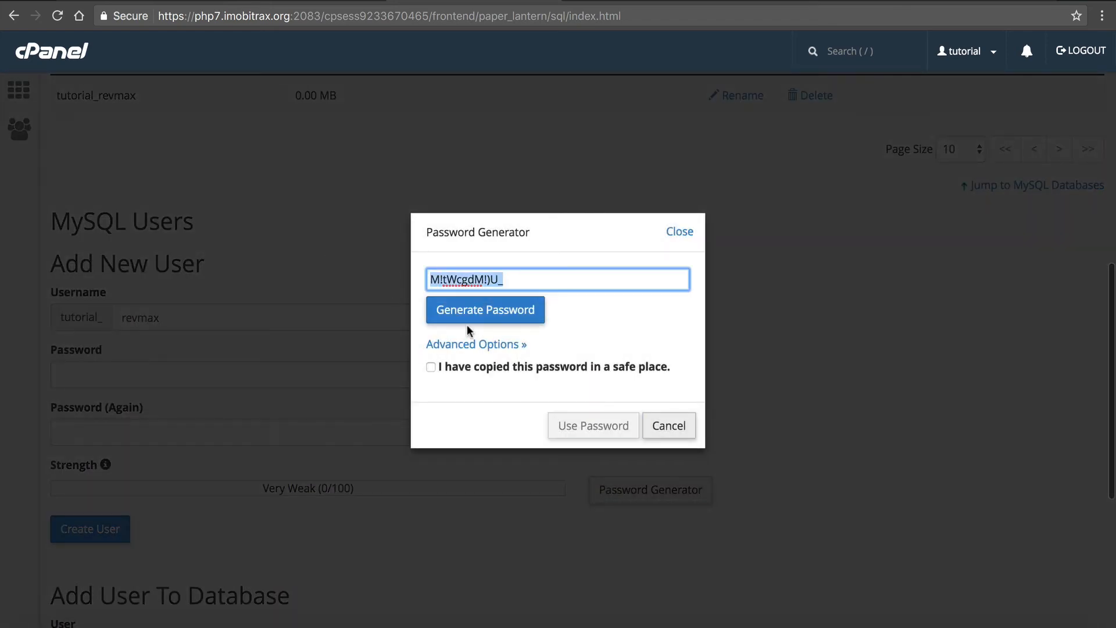
left_click(467, 368)
left_click(565, 430)
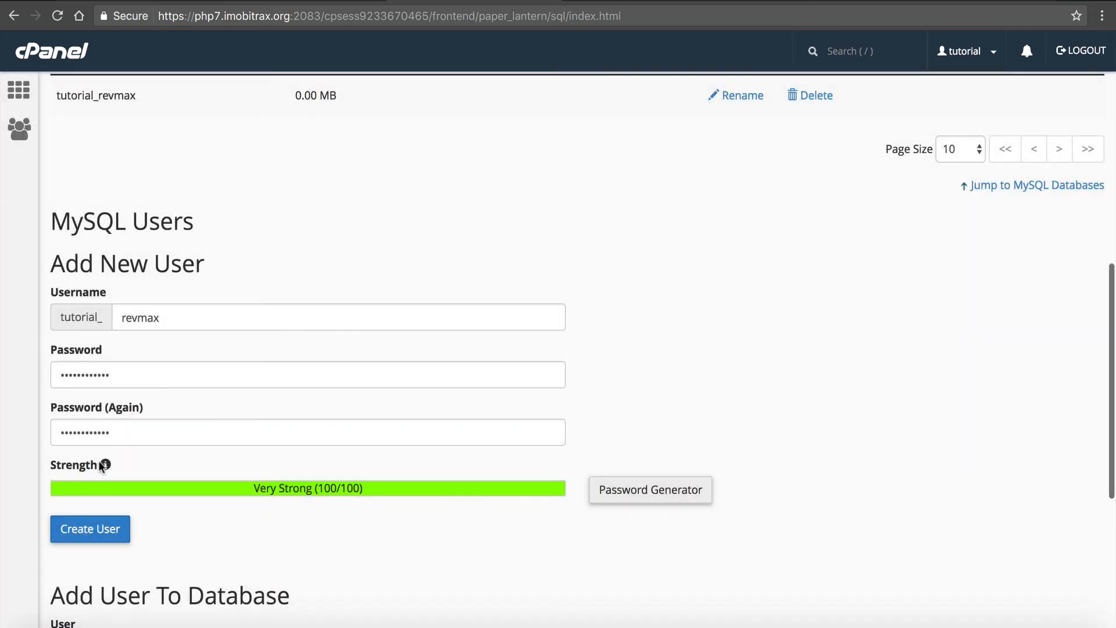
left_click(87, 526)
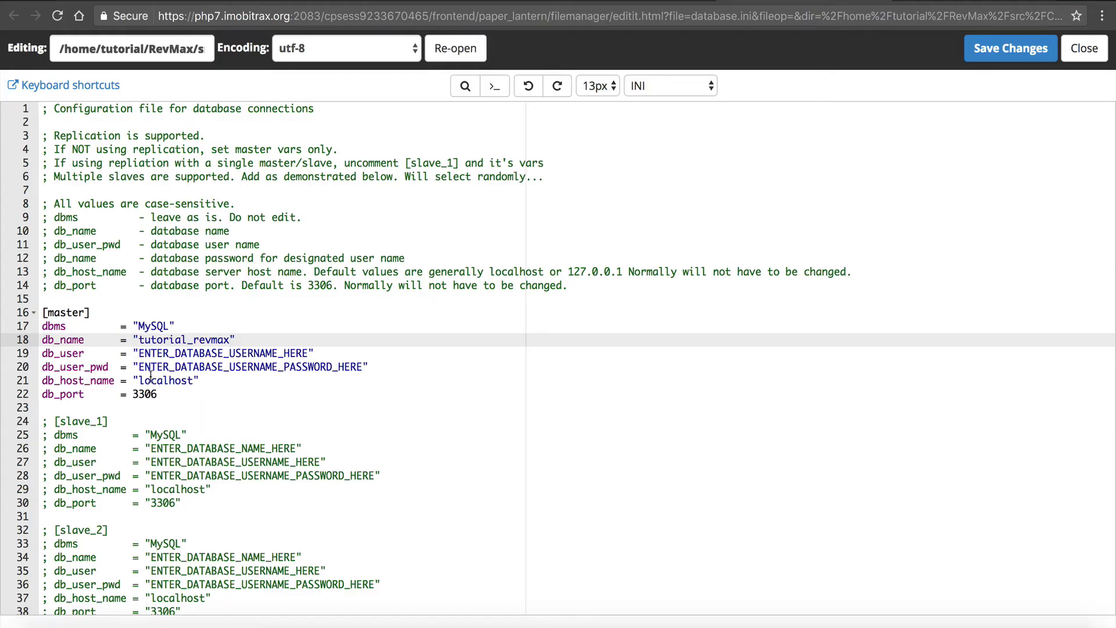
- In database.ini's master section, set db_user_pwd to the generated password and db_user to tutorial_revmax, and save the file
left_click_drag(139, 366, 365, 368)
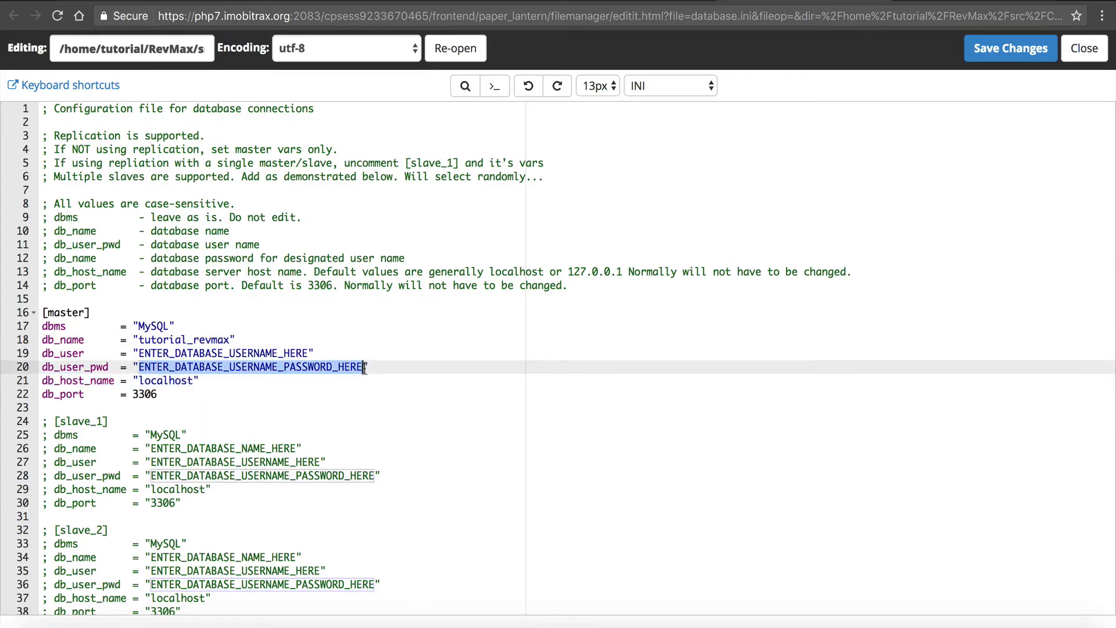
key("ctrl+v")
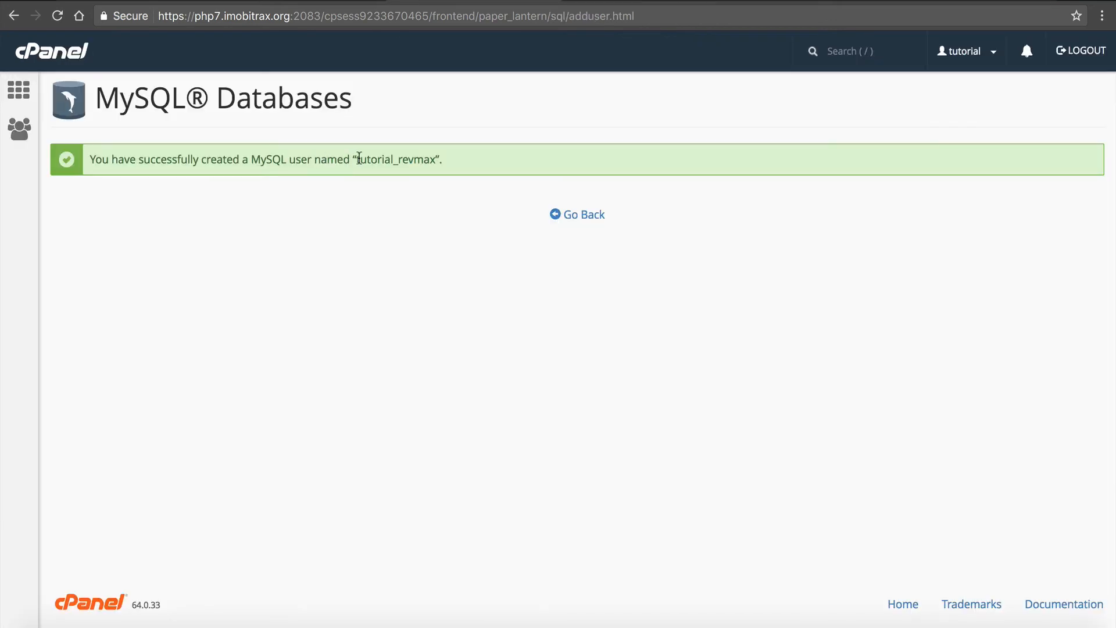
left_click_drag(356, 159, 434, 156)
key("super+c")
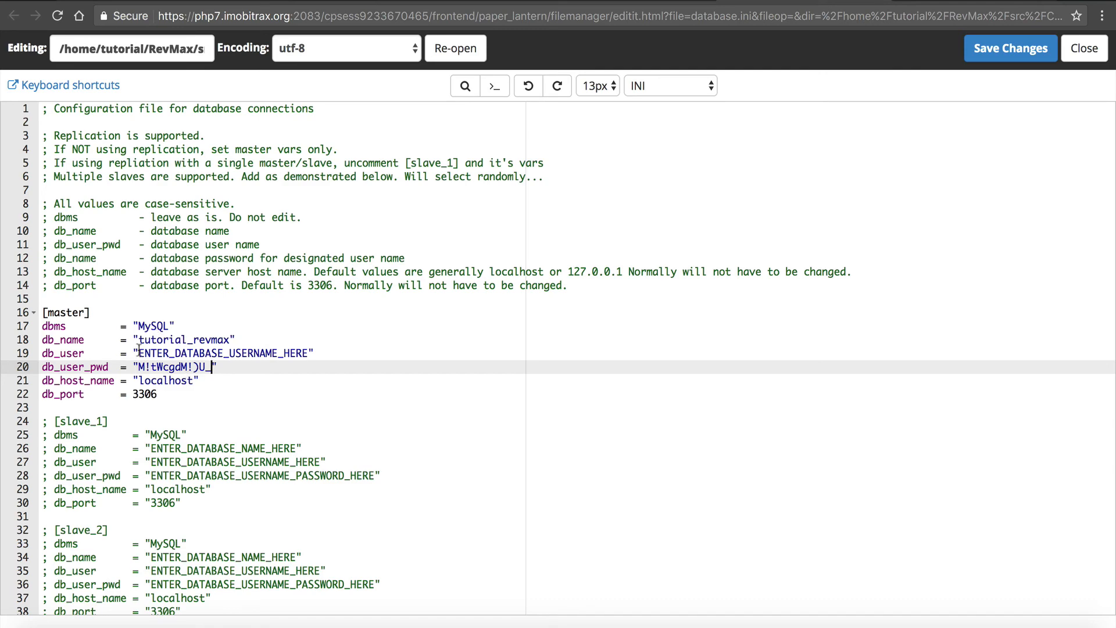
left_click(138, 352)
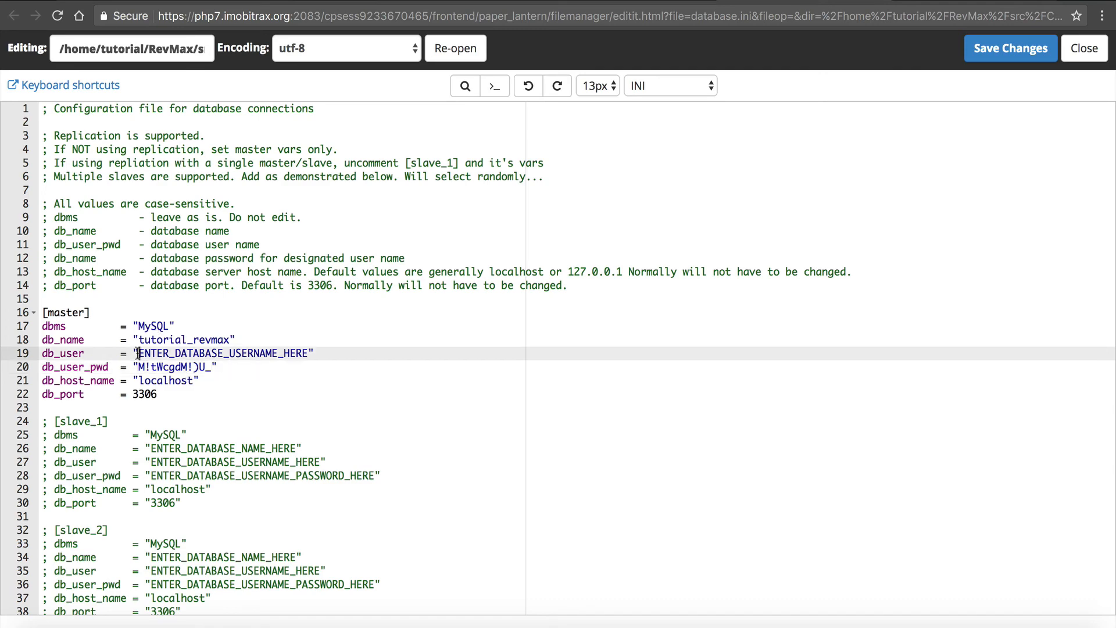
left_click_drag(139, 353, 308, 353)
key("super+v")
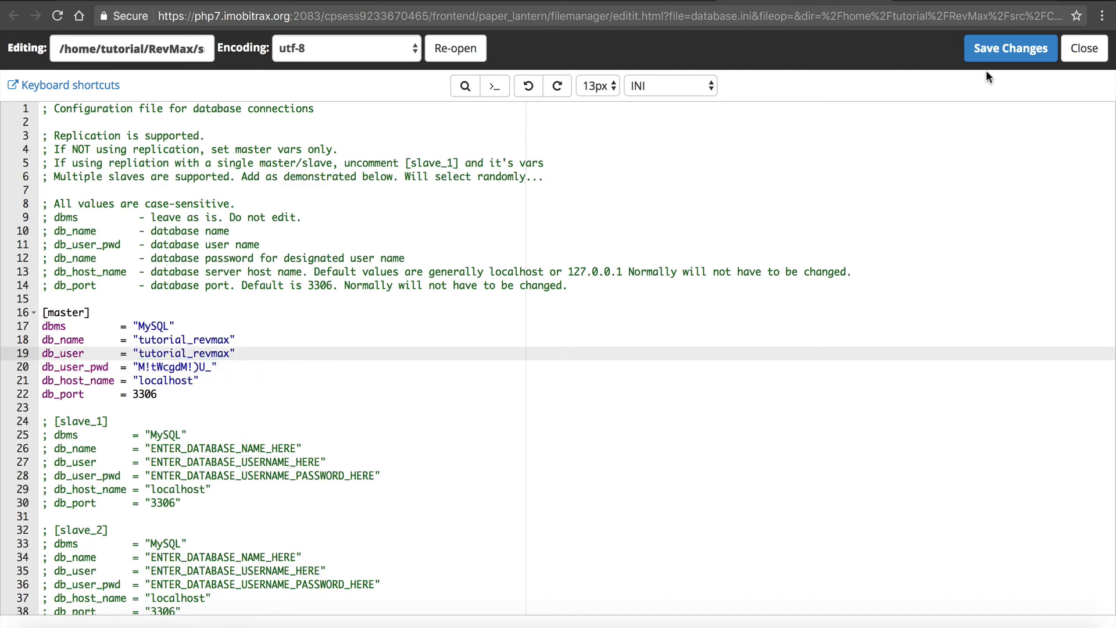
left_click(991, 48)
- Add the MySQL user tutorial_revmax to the database tutorial_revmax
left_click(506, 3)
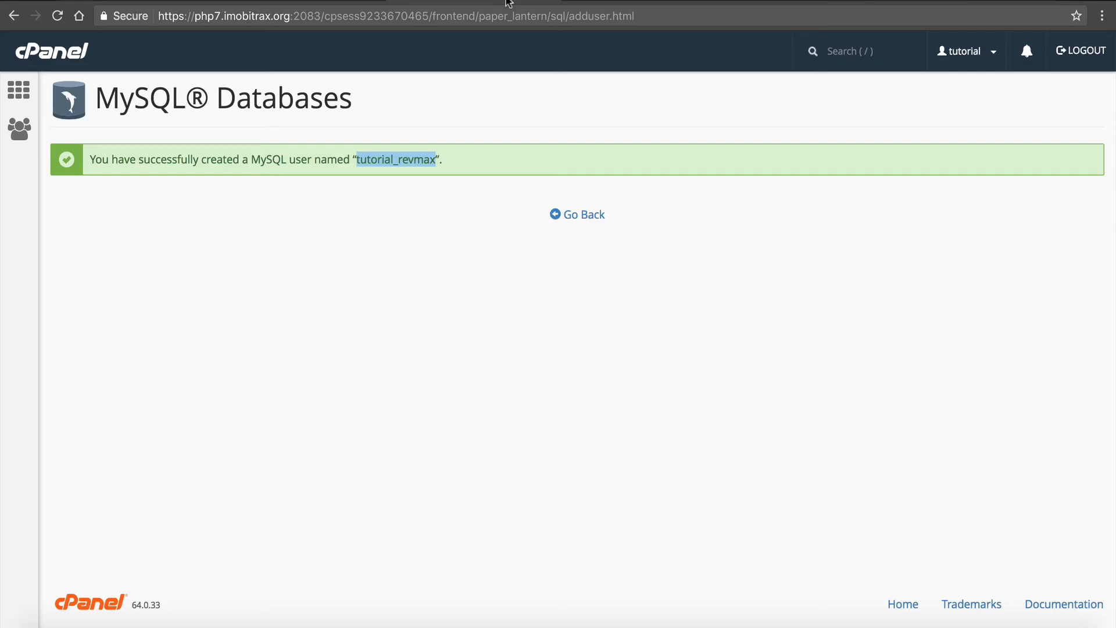
left_click(585, 224)
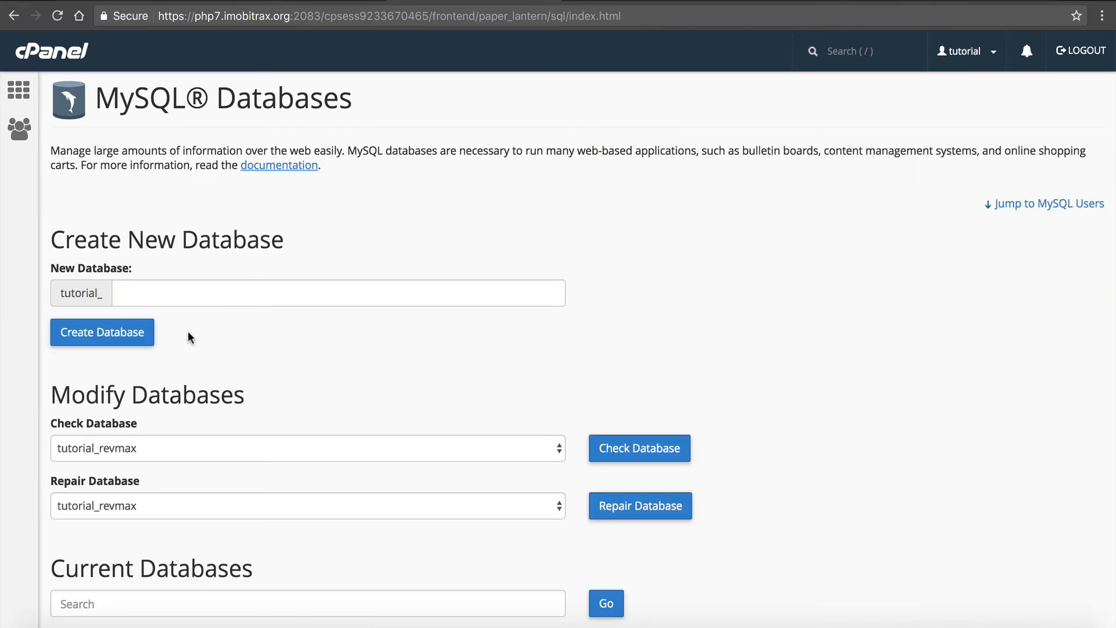
scroll(188, 336, "down", 2)
scroll(187, 330, "down", 13)
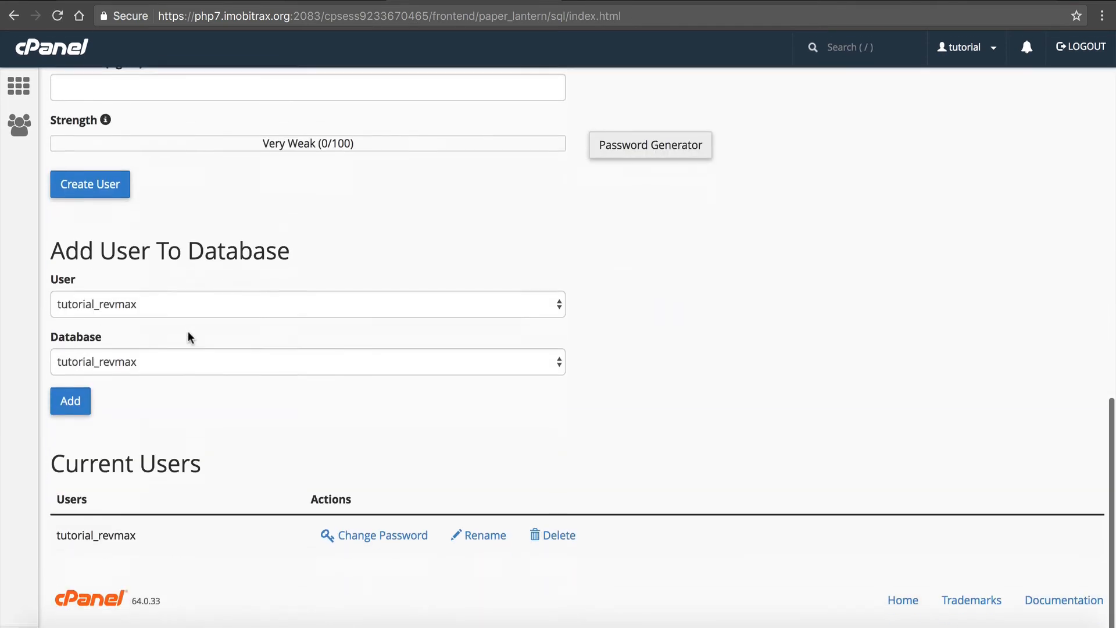
left_click(150, 300)
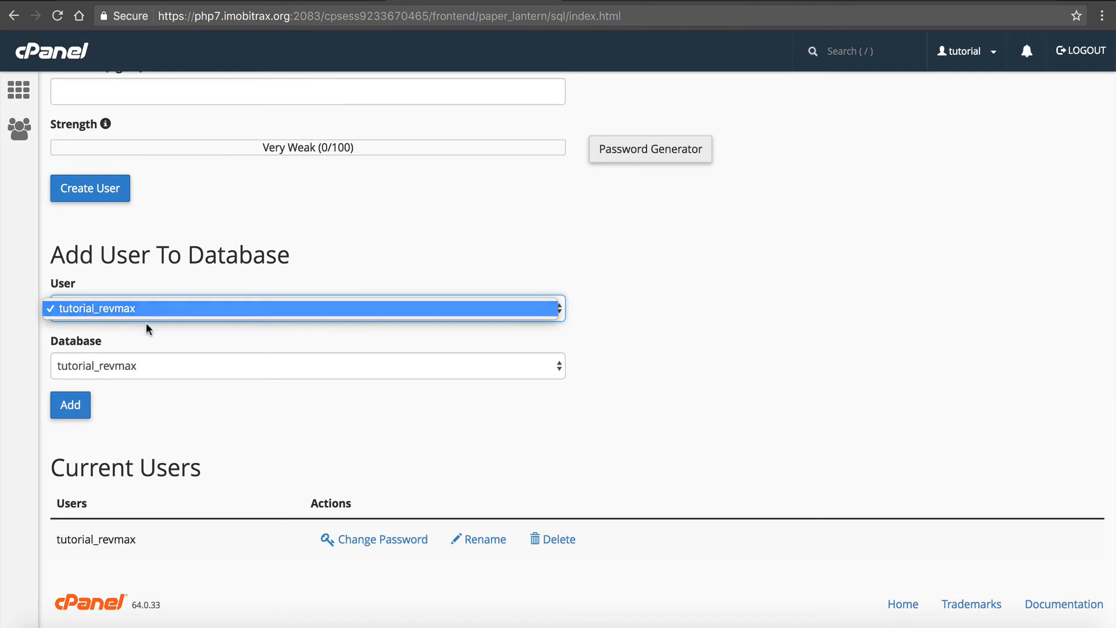
left_click(145, 324)
left_click(145, 375)
left_click(154, 372)
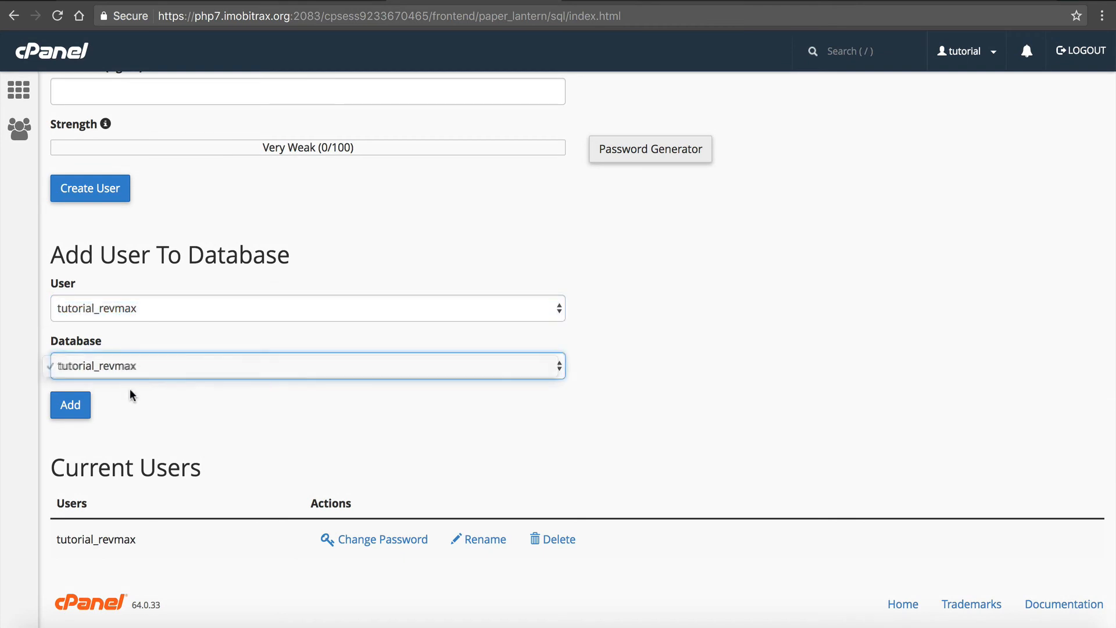
left_click(68, 406)
- Grant ALL PRIVILEGES on the database to the tutorial_revmax user and save the changes
left_click(136, 250)
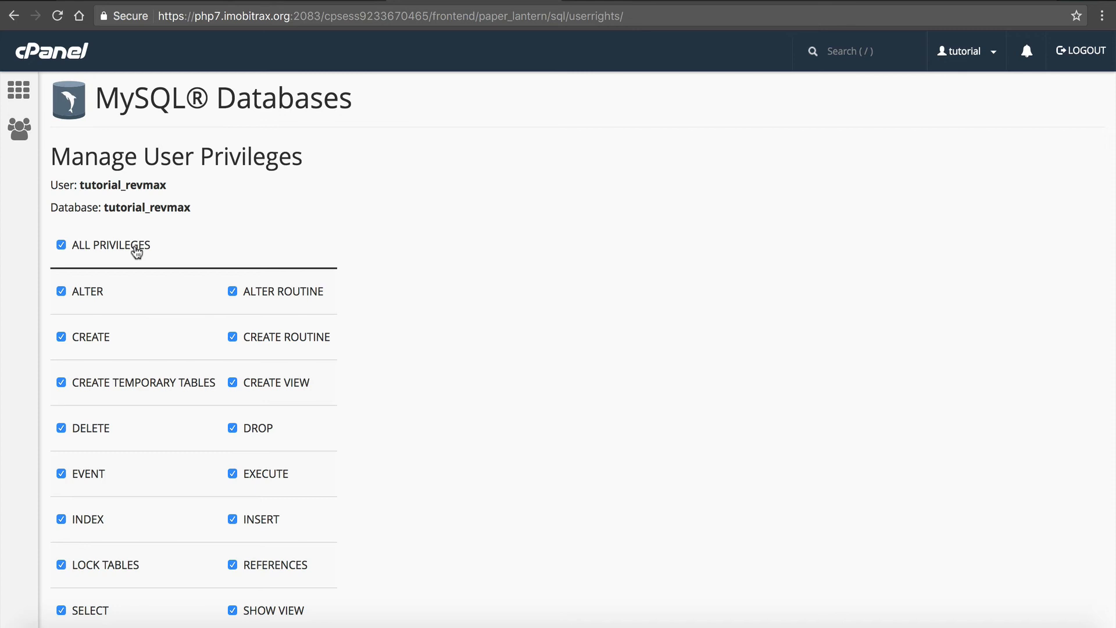
scroll(137, 250, "down", 4)
left_click(102, 519)
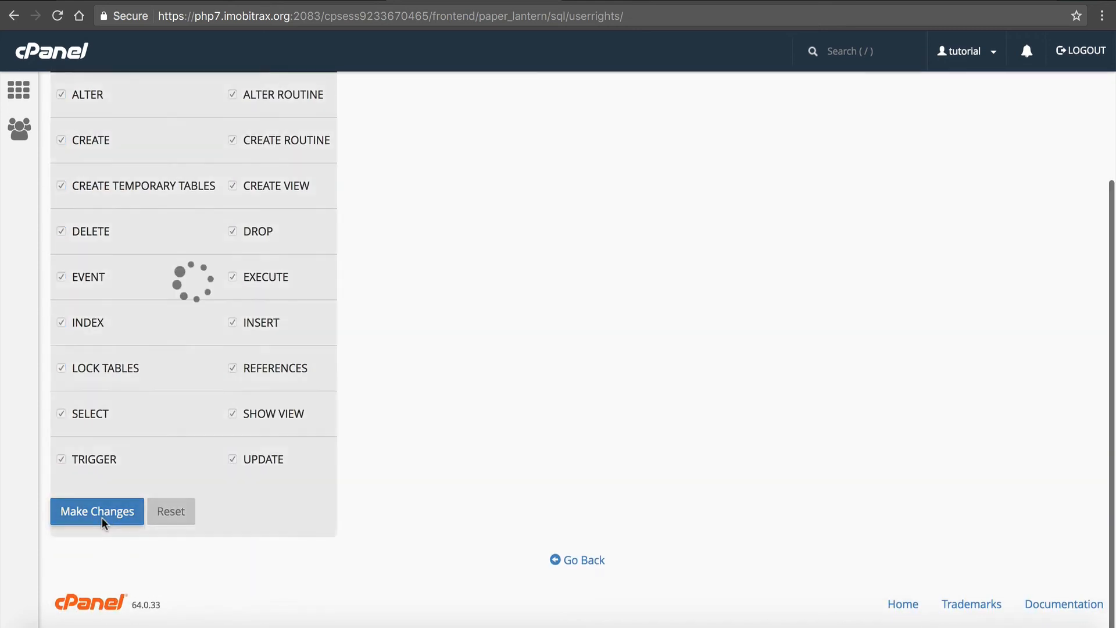
scroll(228, 374, "up", 5)
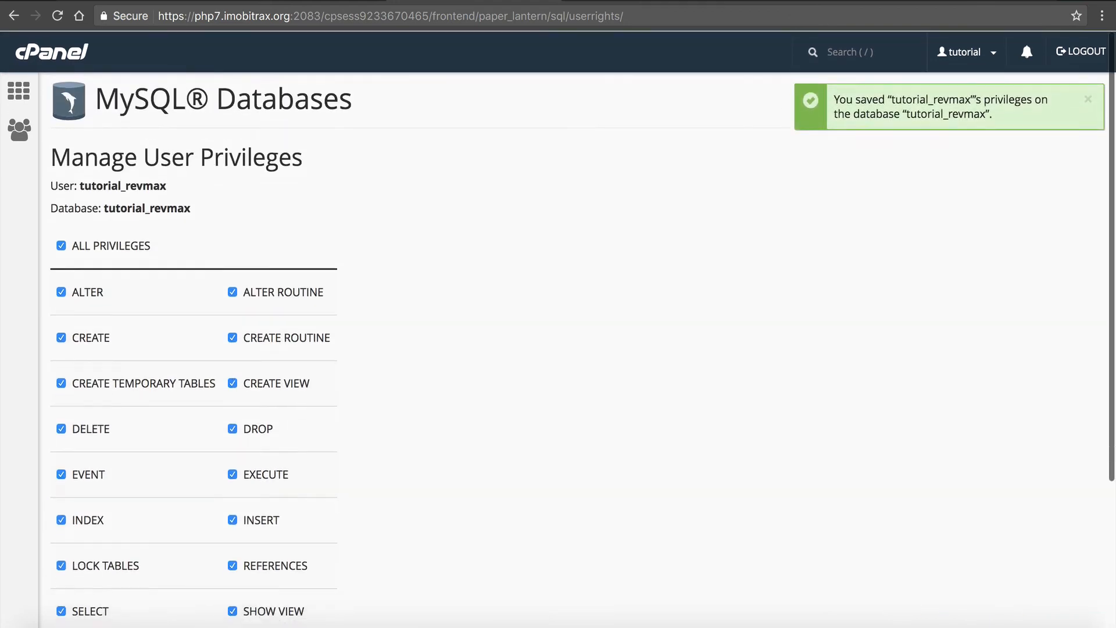
- Save database.ini again and review its master port setting and the commented slave sections
left_click(593, 1)
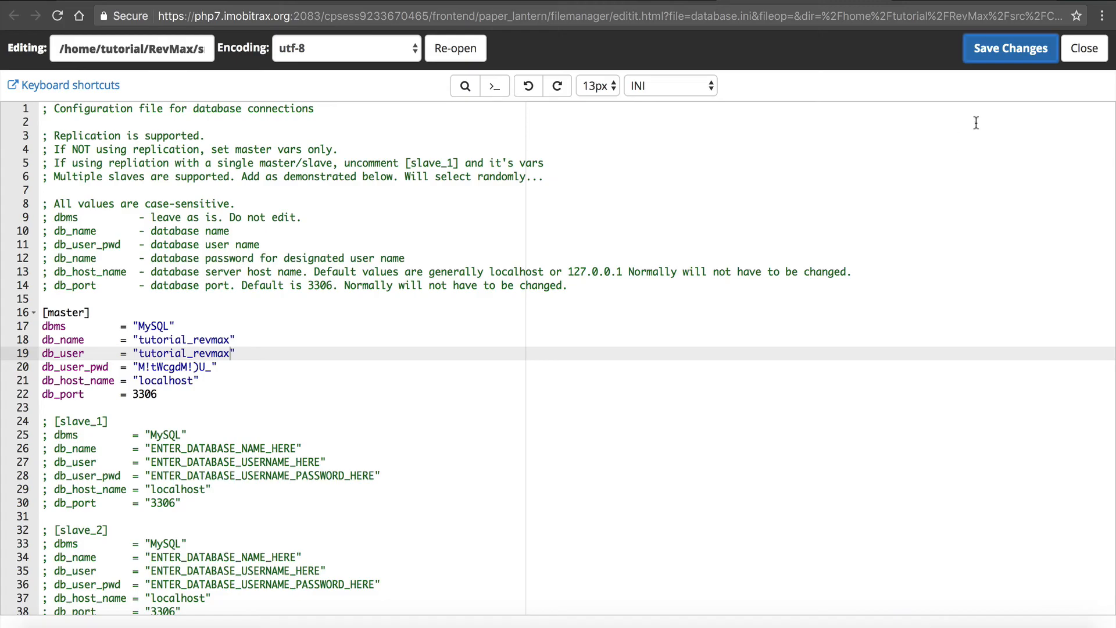
left_click(1016, 55)
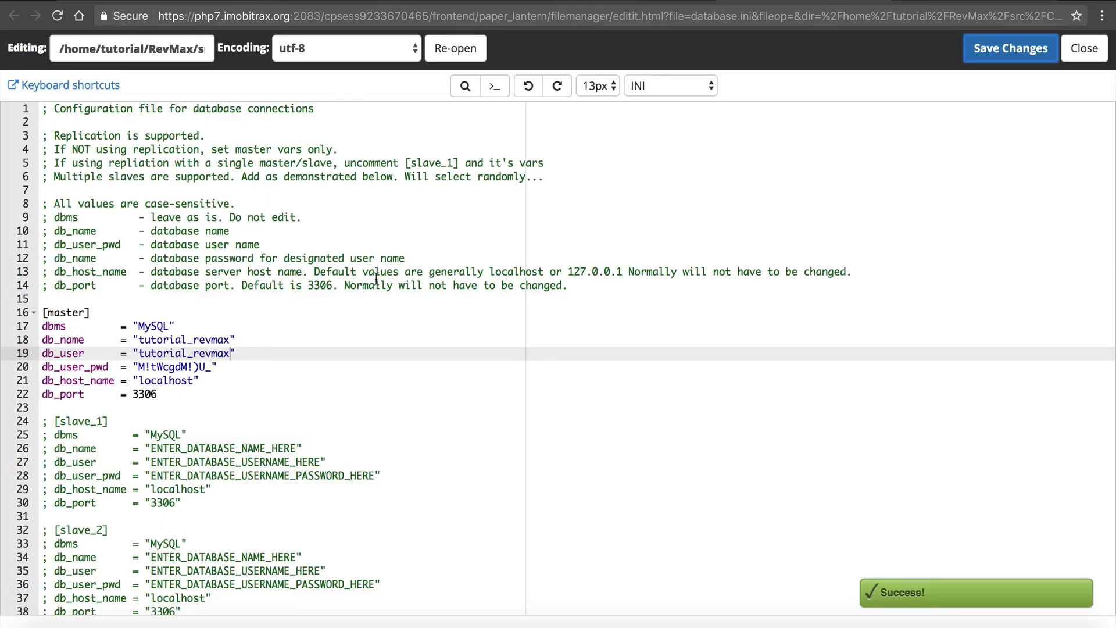
scroll(325, 289, "down", 1)
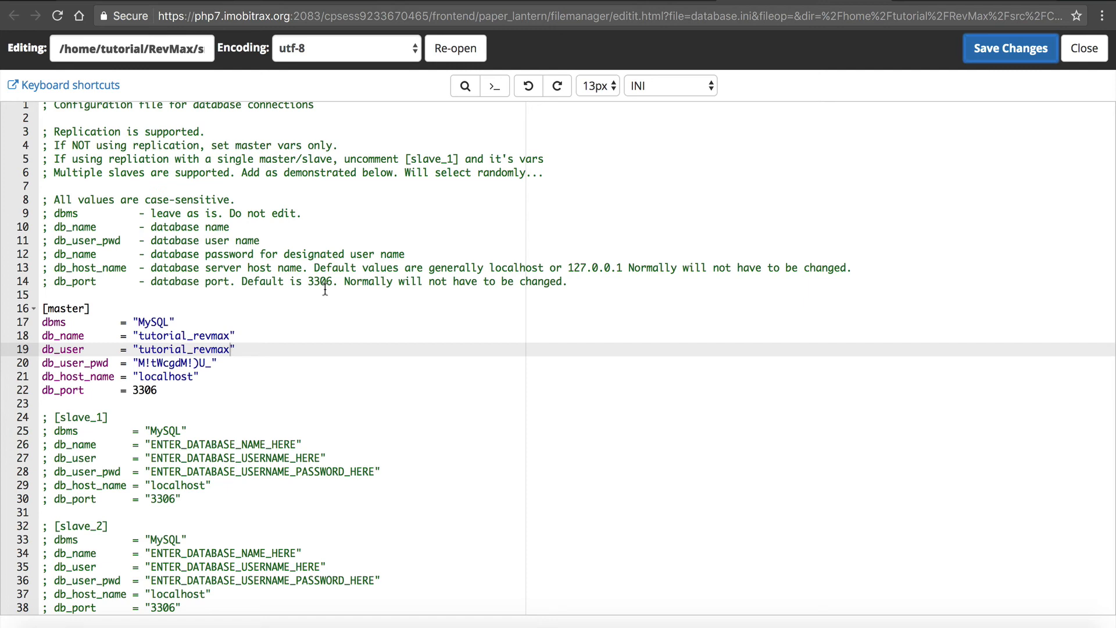
left_click(197, 388)
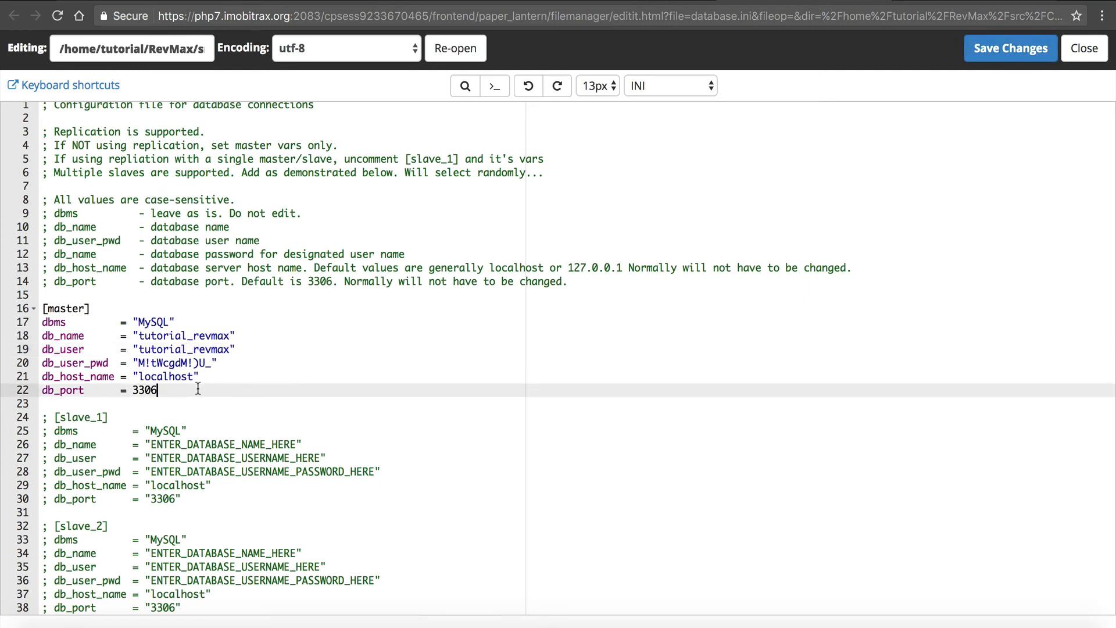
left_click_drag(198, 389, 252, 535)
left_click(252, 543)
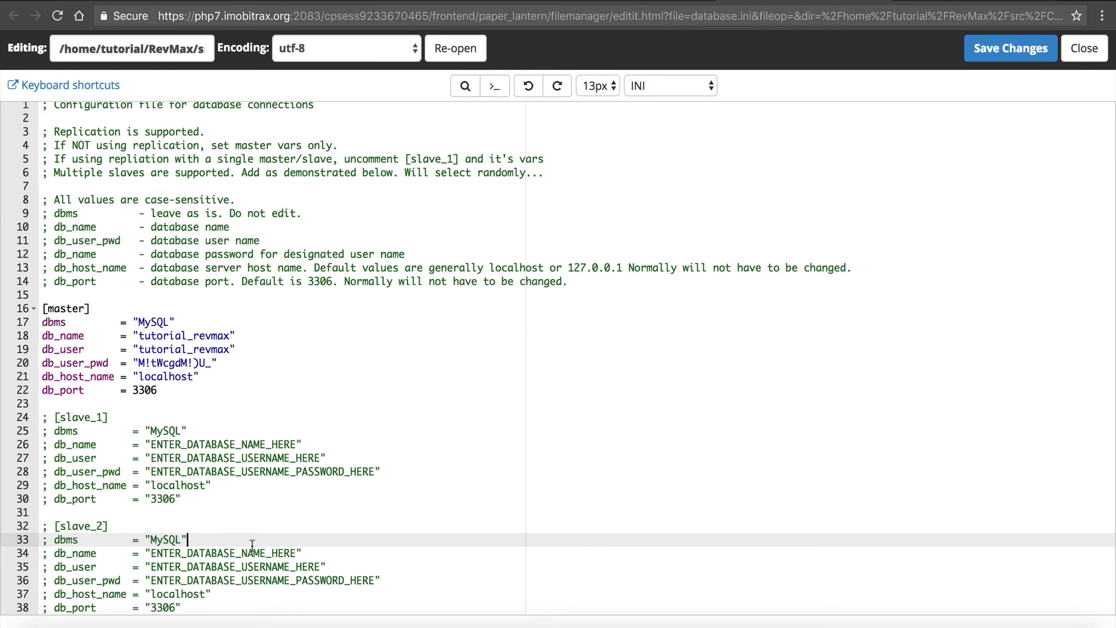
scroll(258, 448, "up", 1)
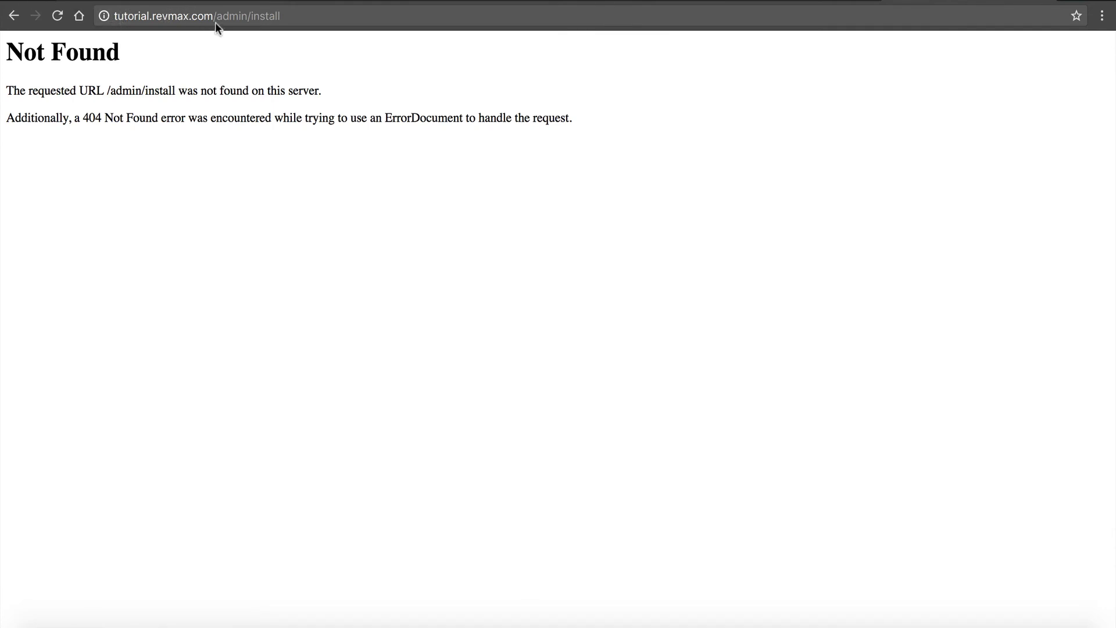
- Load the installer at tutorial.revmax.com/admin/install and check the available database engines
left_click_drag(215, 21, 325, 10)
key("Return")
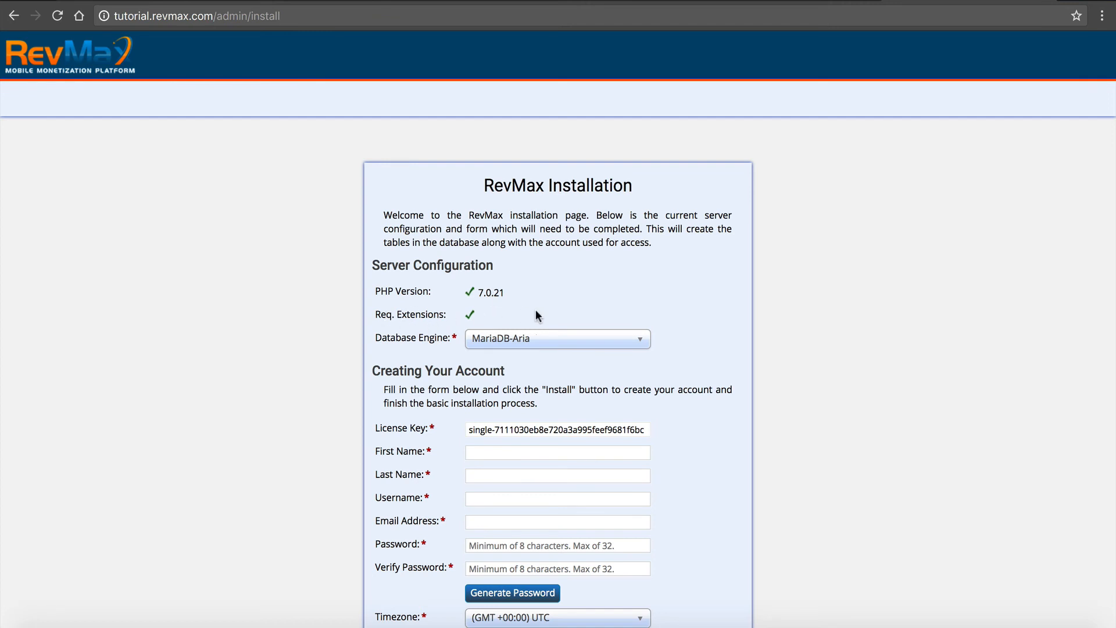
left_click(580, 337)
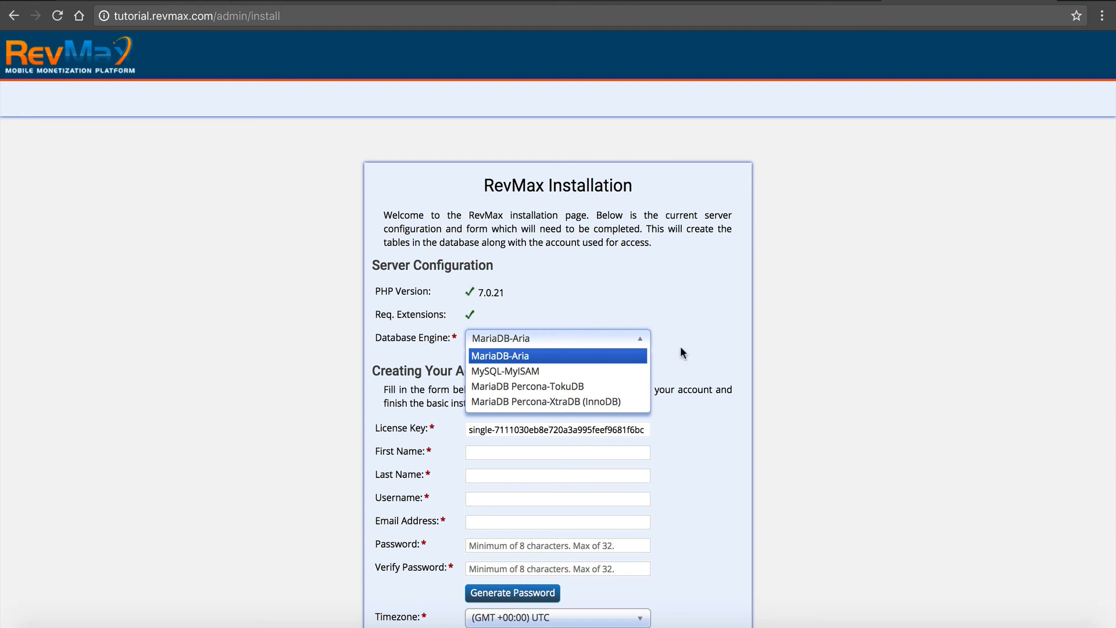
left_click(716, 337)
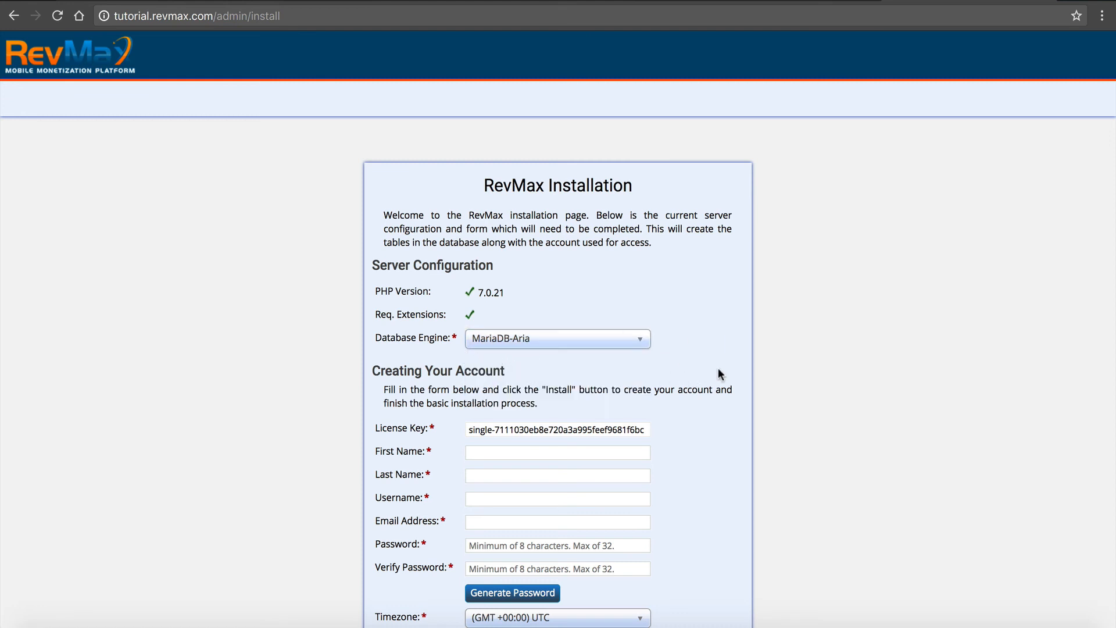
- Enter the account holder's first name and last name in the RevMax installation form
scroll(717, 368, "down", 2)
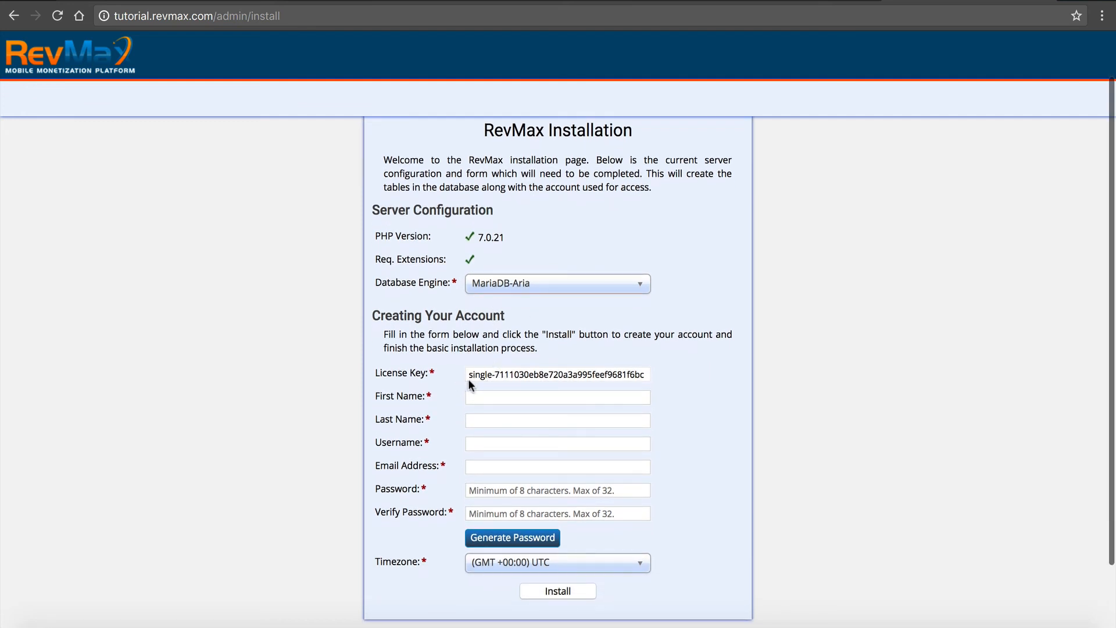
left_click(488, 401)
scroll(433, 412, "down", 1)
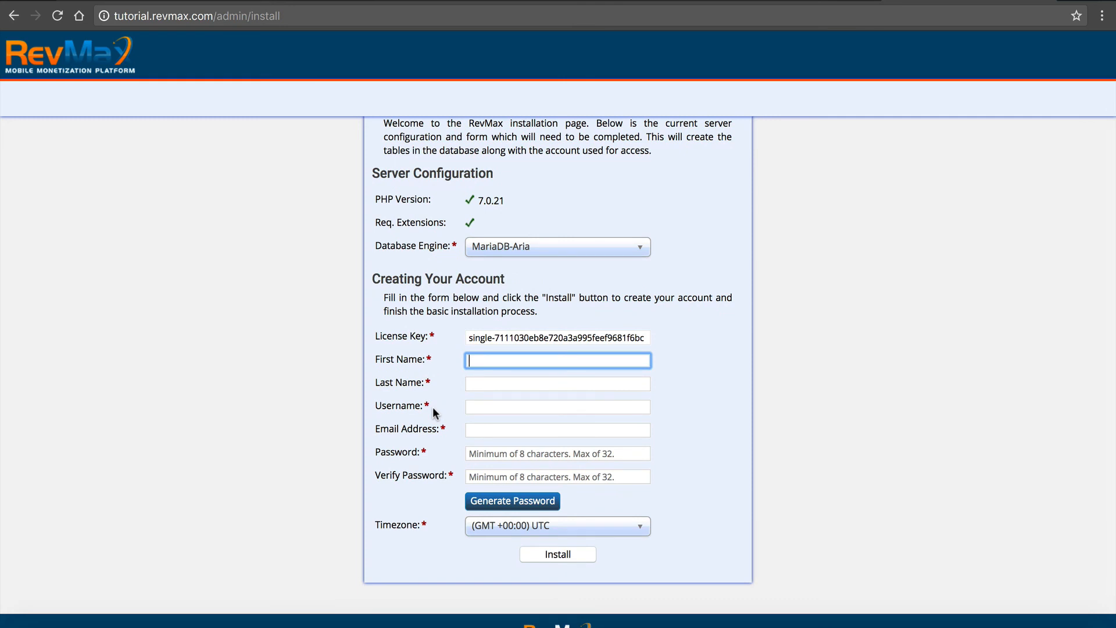
type("Rh")
key("BackSpace")
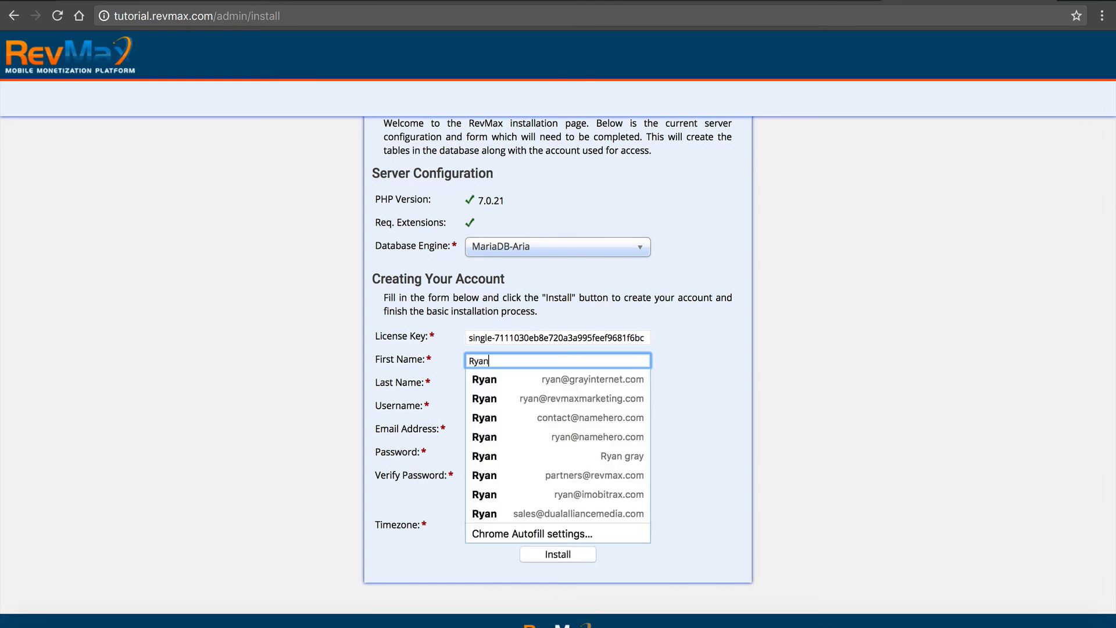
key("Tab")
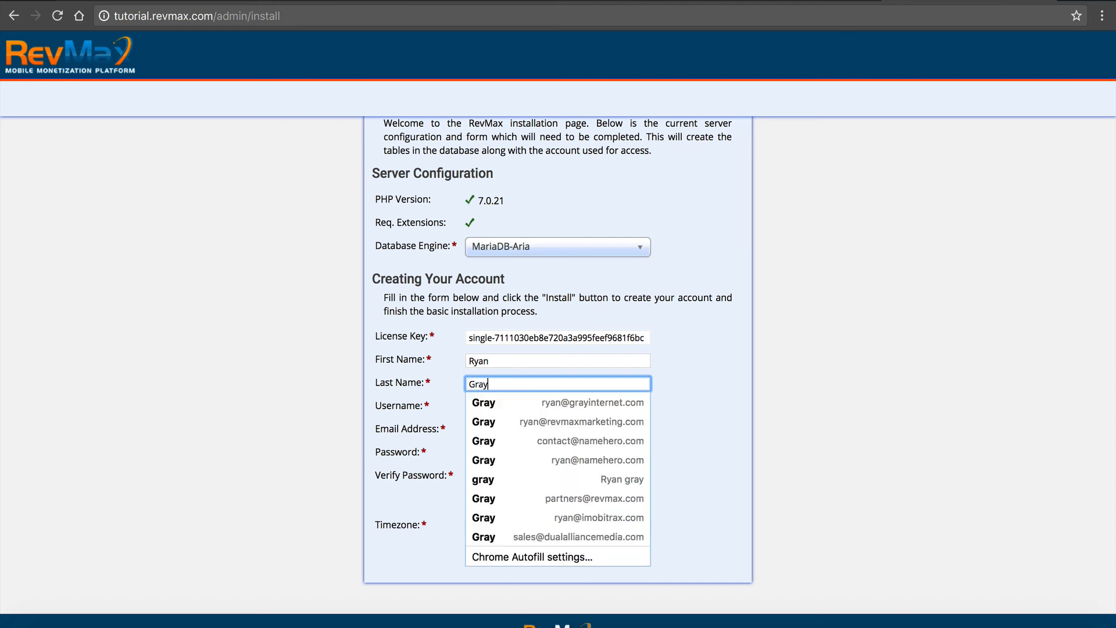
- Set the username to 1revmax and enter the account holder's email address in the installation form
left_click(389, 370)
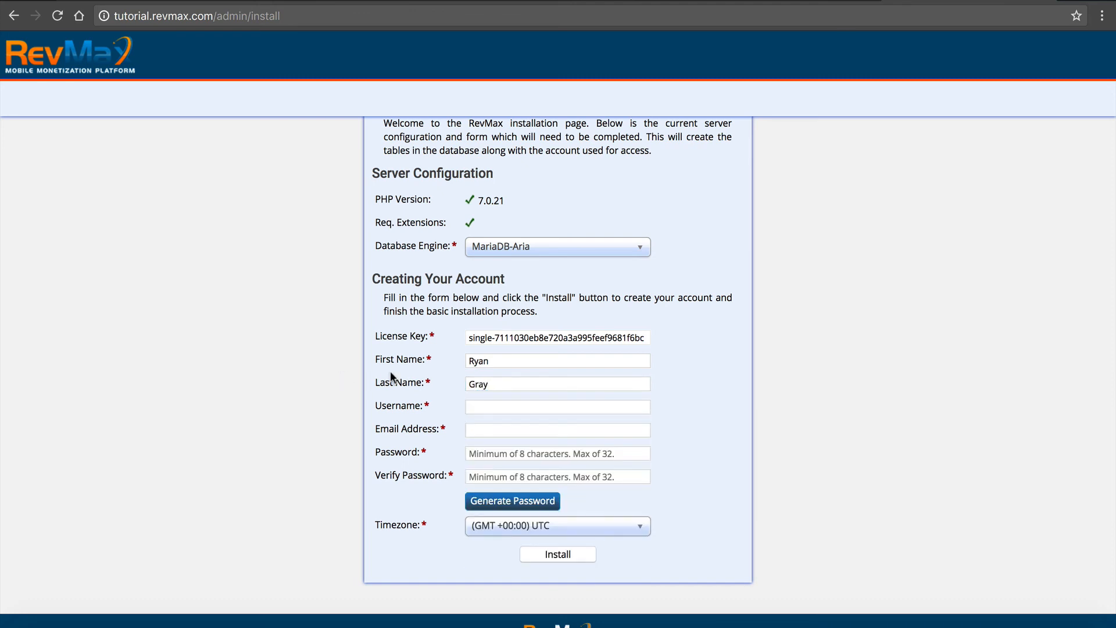
left_click(475, 405)
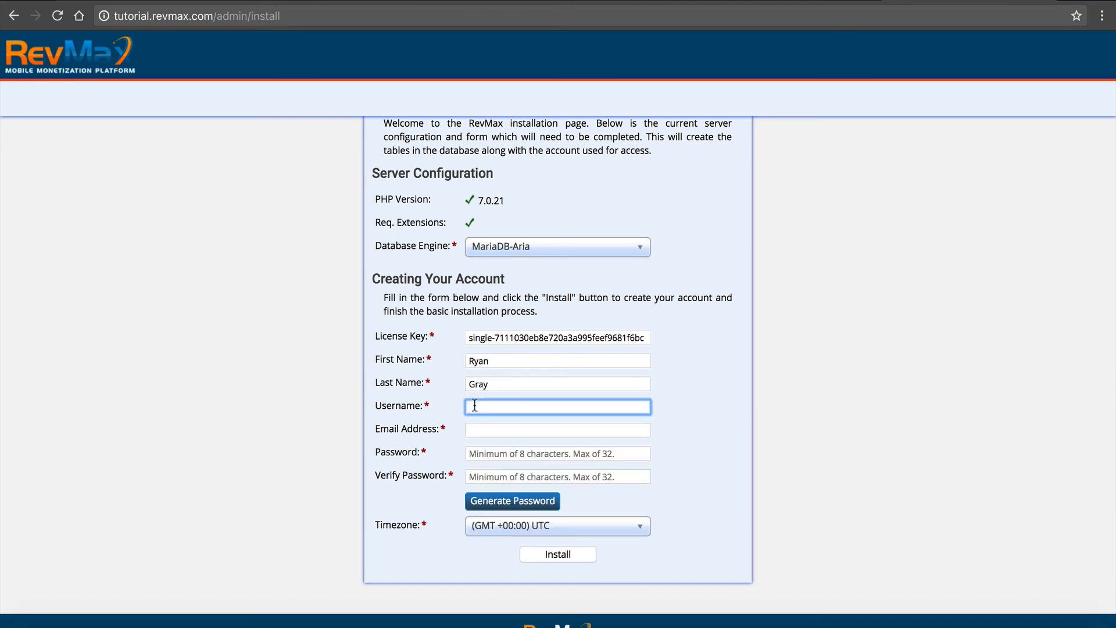
type("1revmax")
left_click(468, 428)
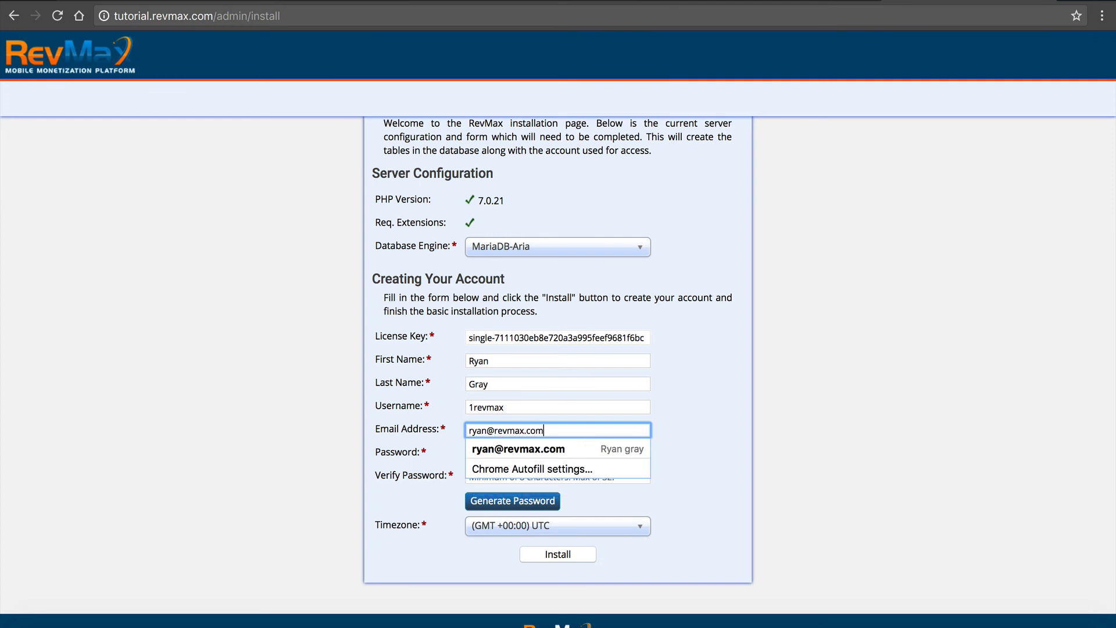
key("Tab")
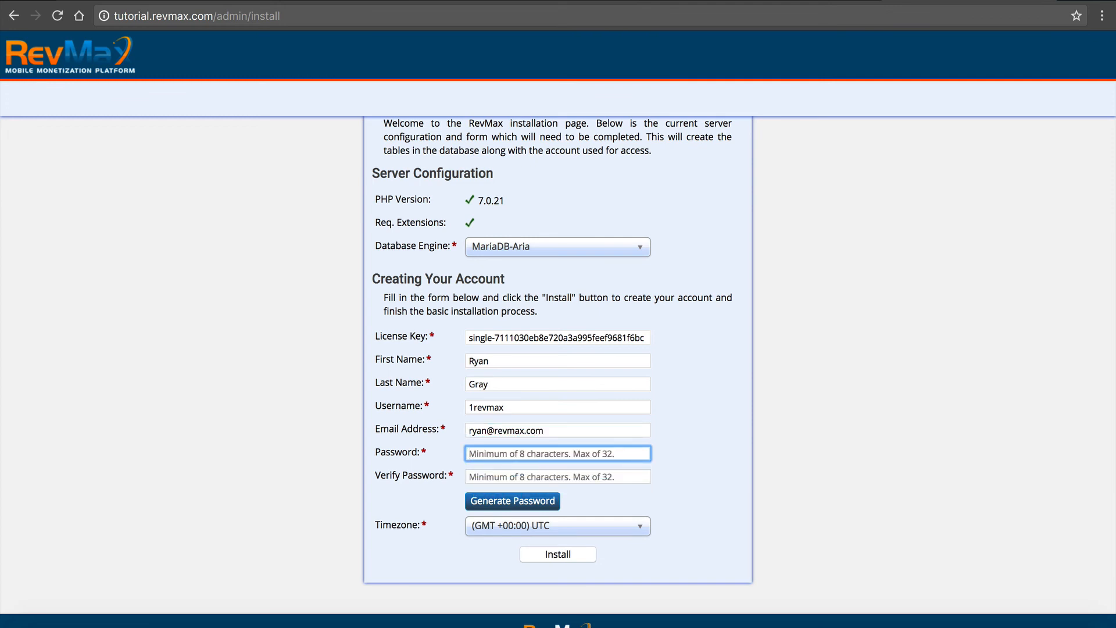
- Generate a password for the new account and highlight it in the Password field
left_click(496, 500)
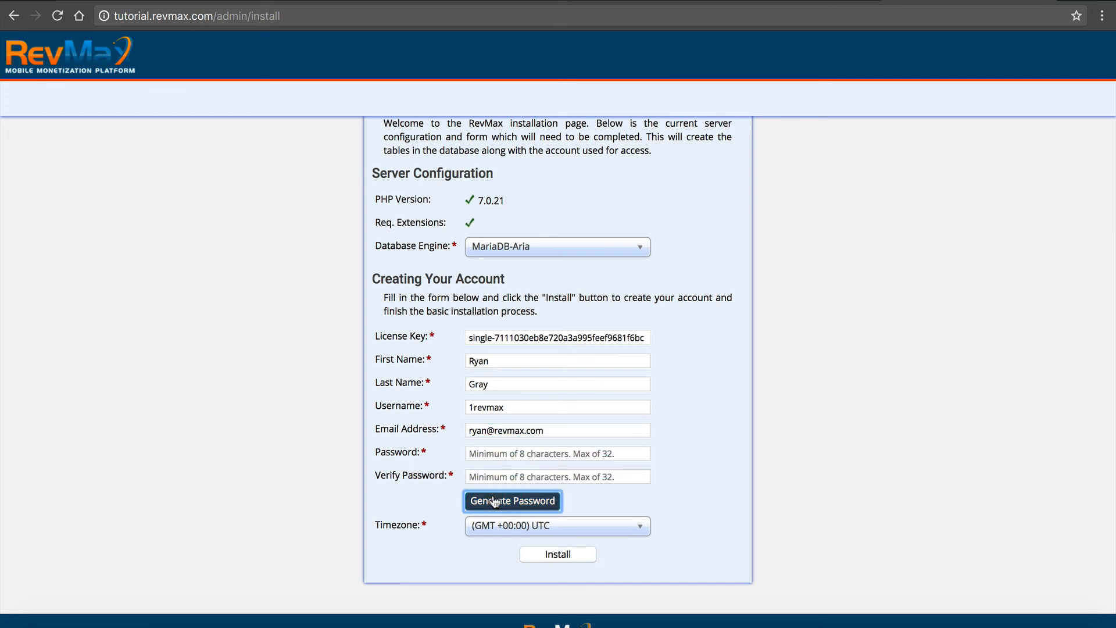
left_click_drag(553, 453, 454, 442)
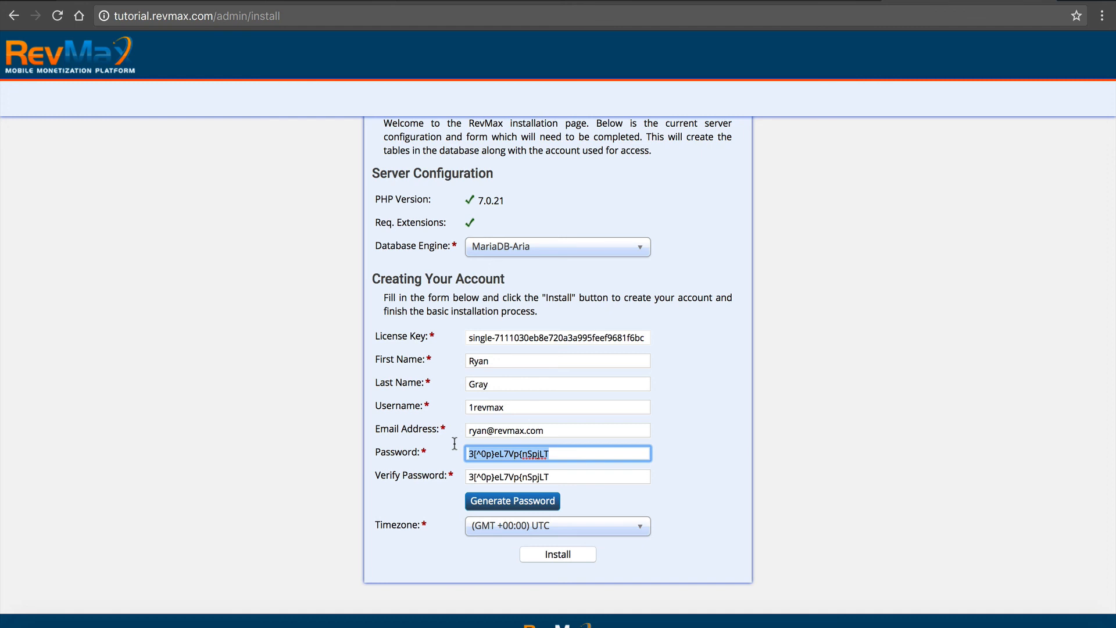
left_click(424, 513)
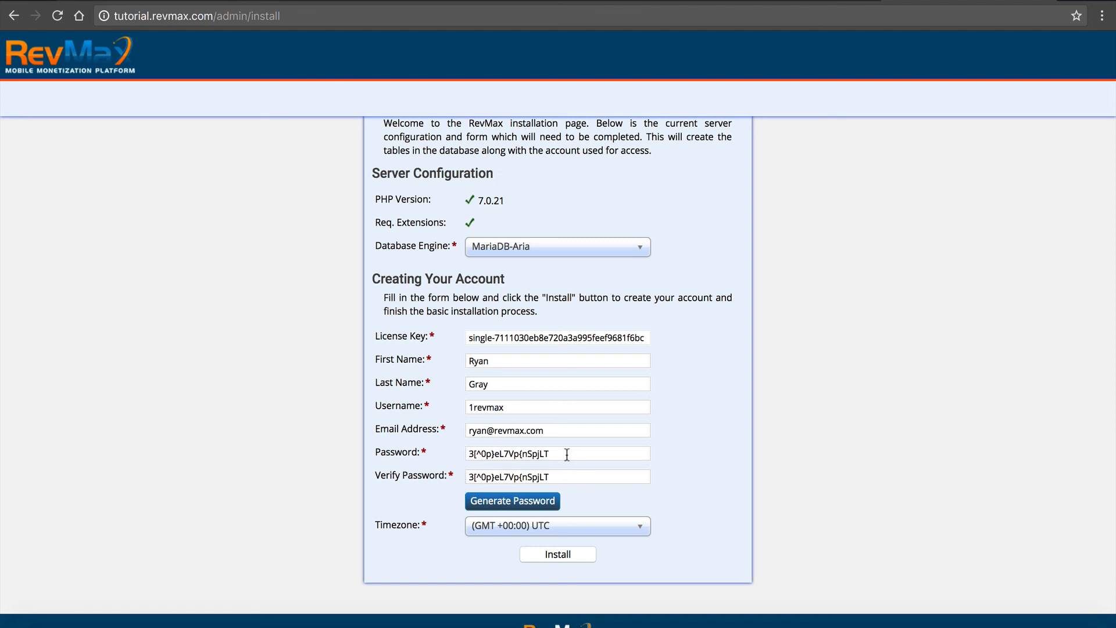
- Set the timezone to (GMT -05:00) America - Chicago and run the RevMax installation
left_click(512, 530)
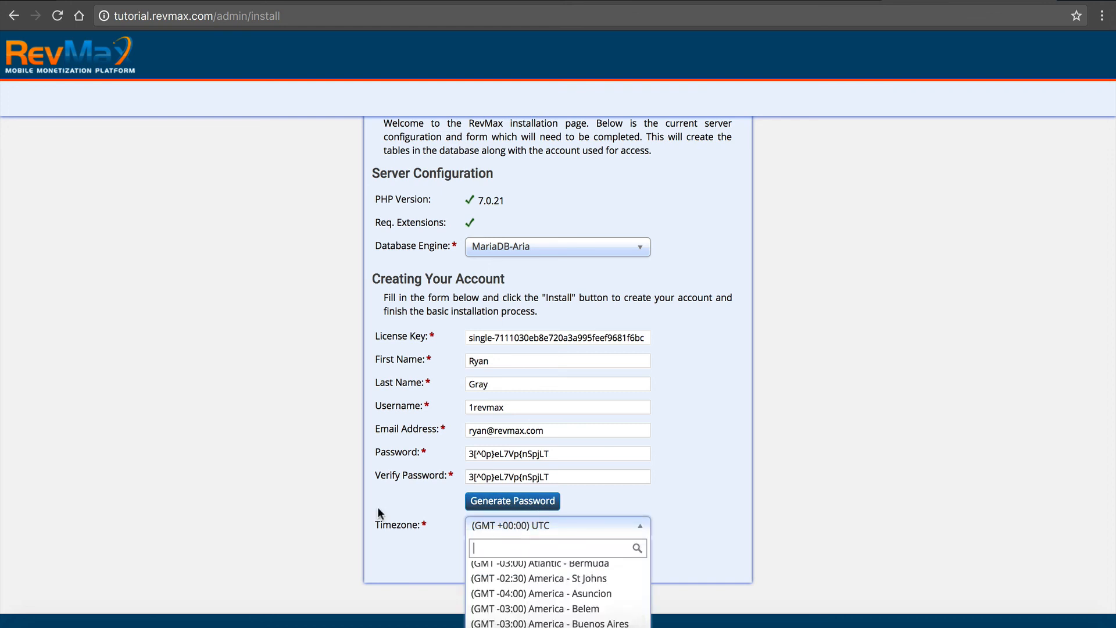
scroll(378, 506, "down", 2)
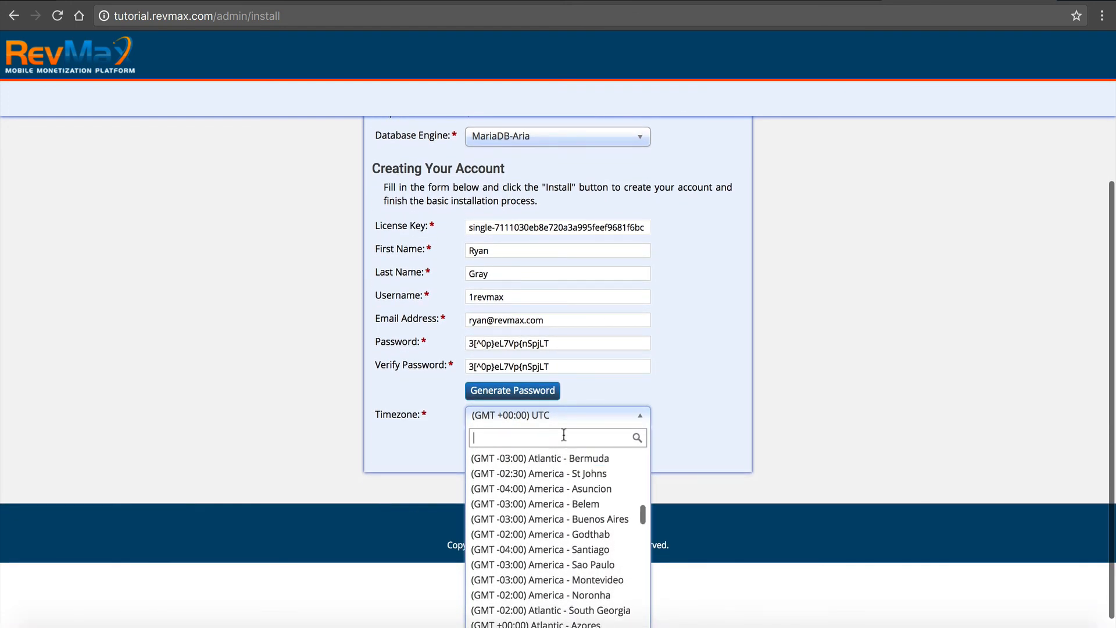
scroll(562, 477, "down", 2)
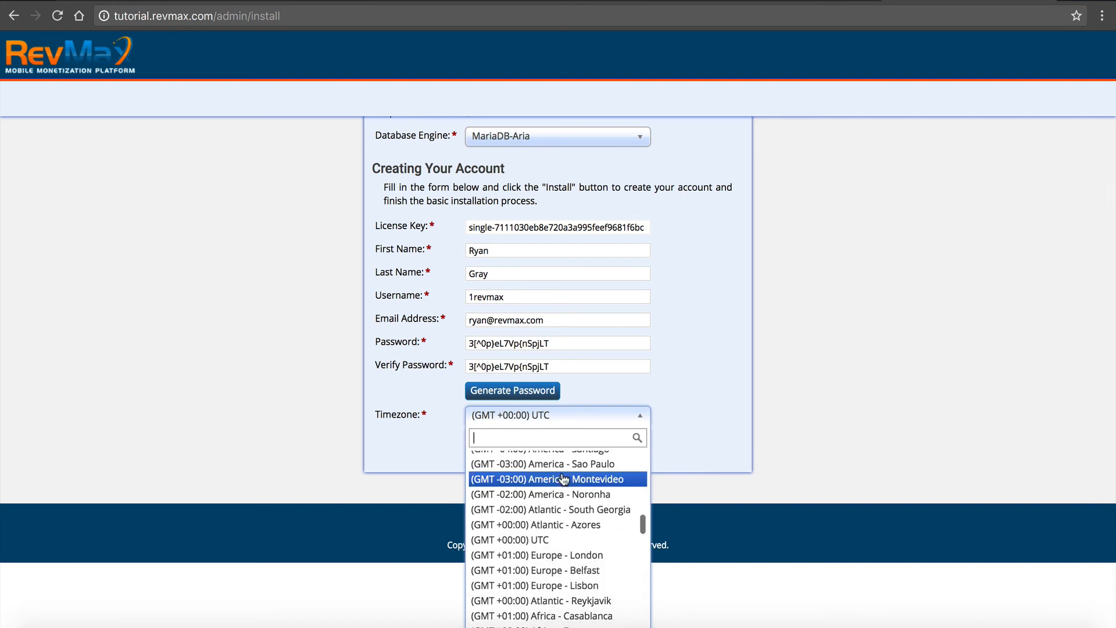
type("chi")
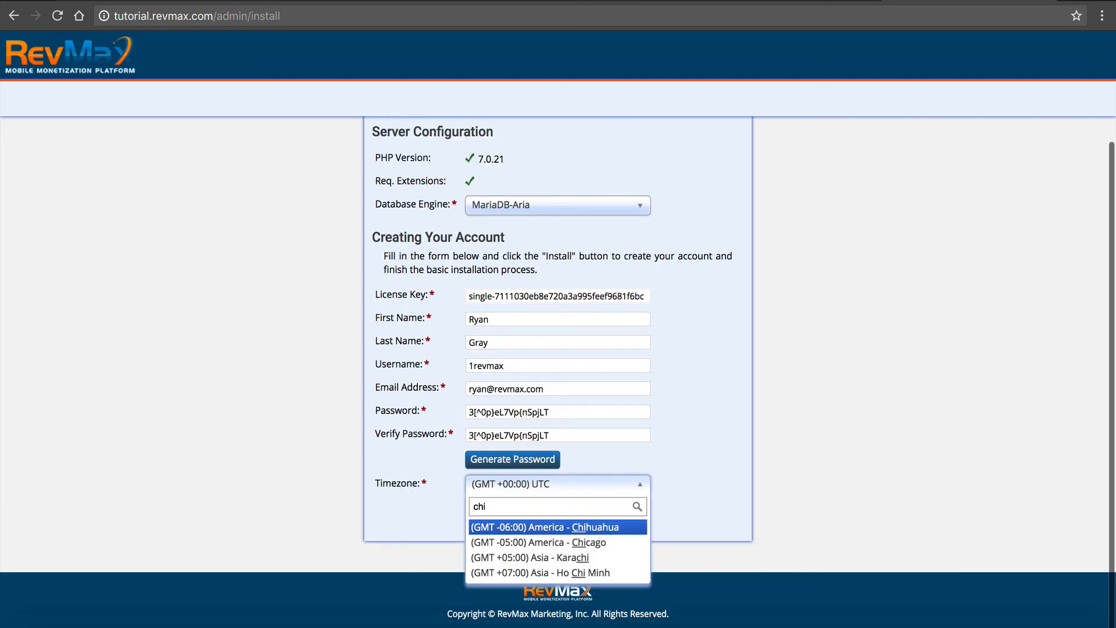
left_click(537, 542)
left_click(566, 515)
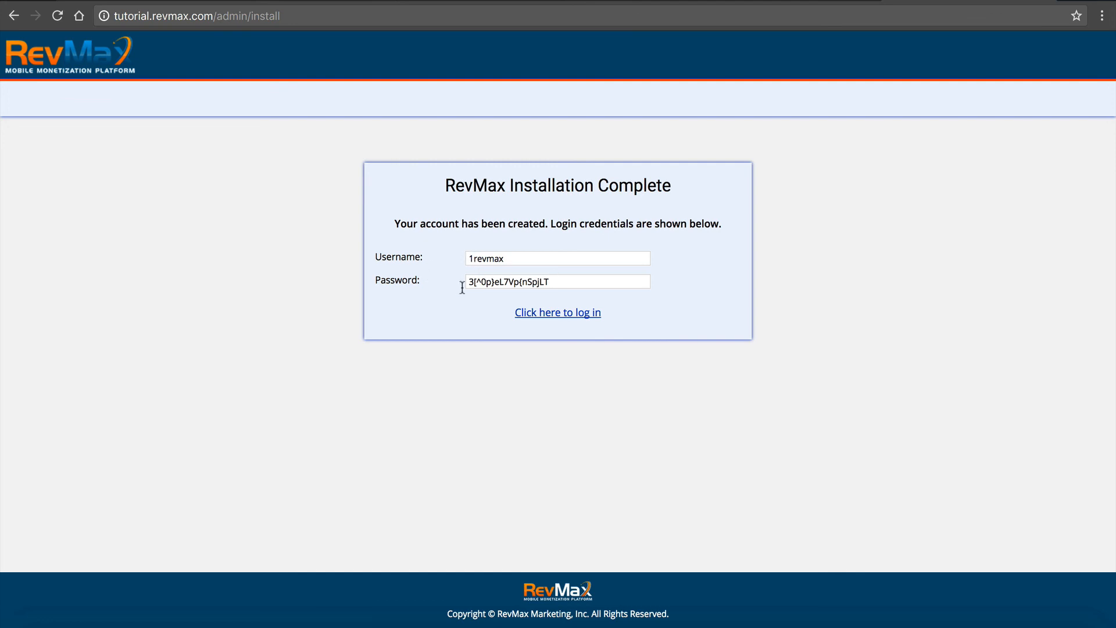
- Go to the RevMax login page and log in as 1revmax with the account password
left_click(533, 313)
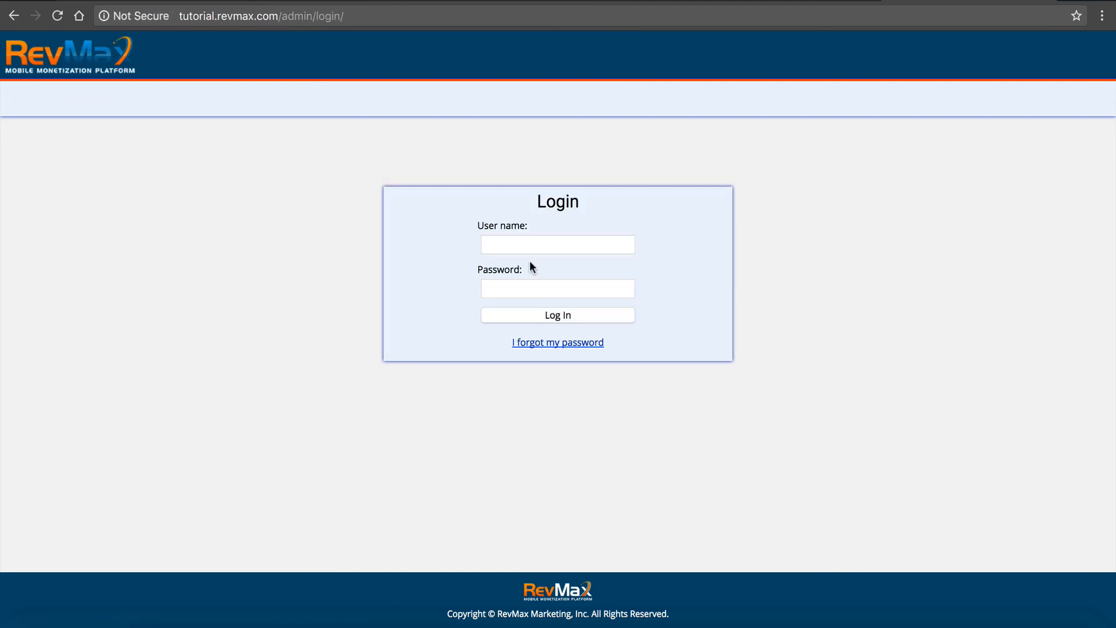
left_click(530, 243)
type("1revmax")
key("Tab")
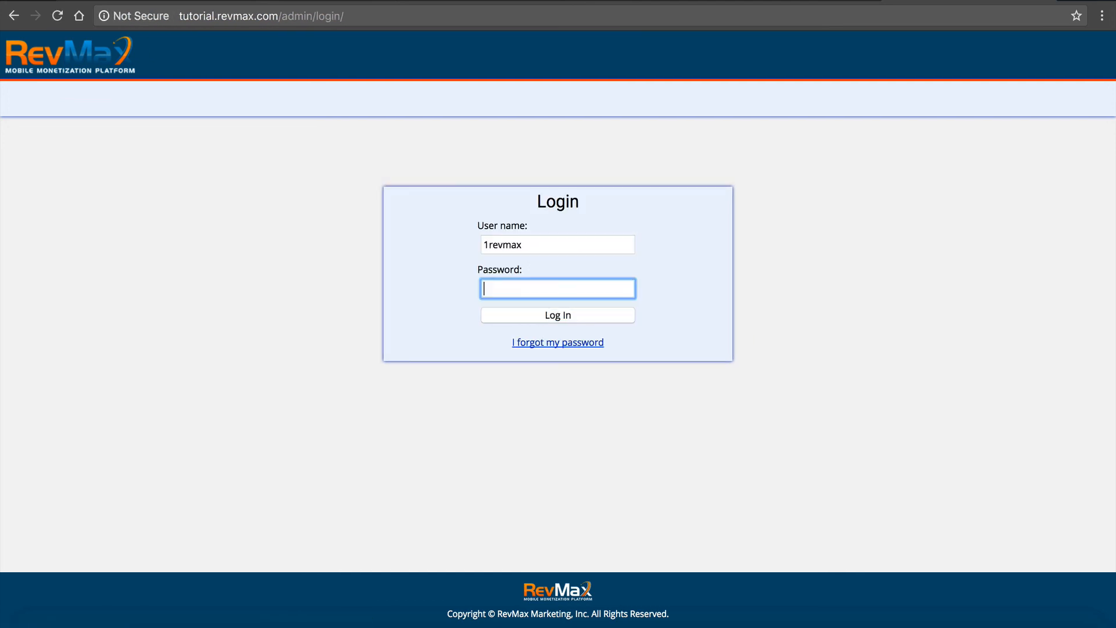
type("************")
left_click(518, 316)
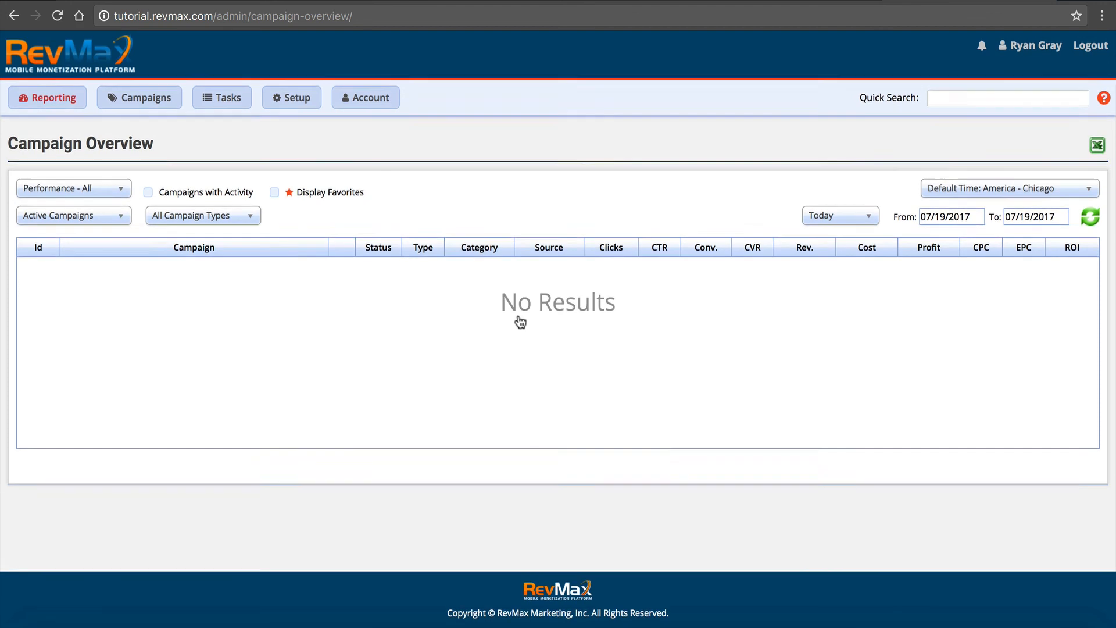
- Review the Account page's user settings and return to the Campaign Overview report
left_click(361, 109)
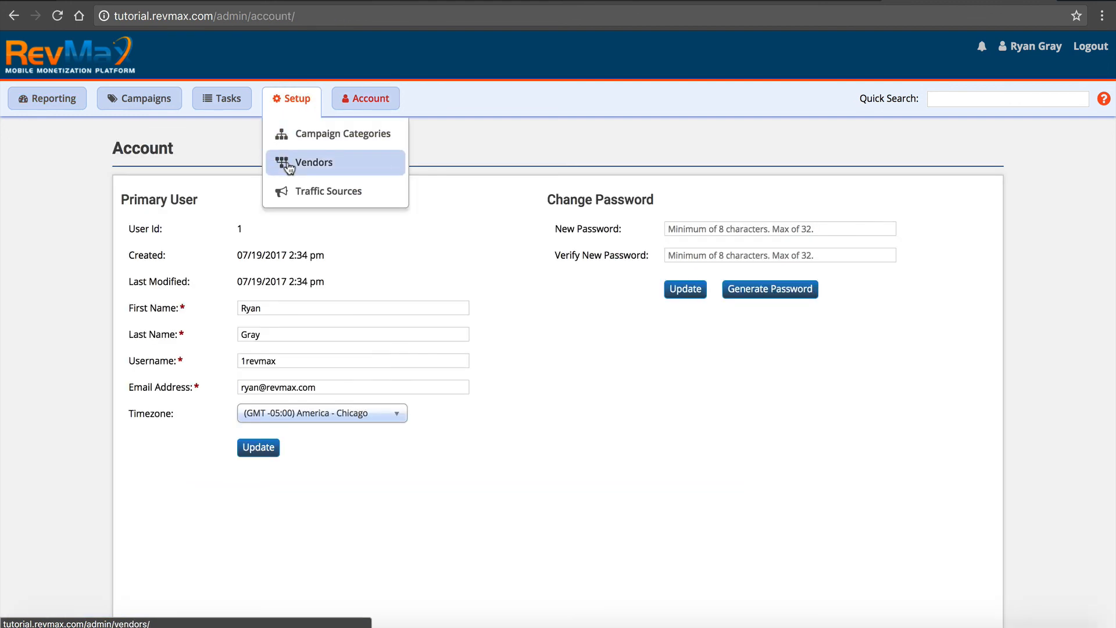
left_click(43, 104)
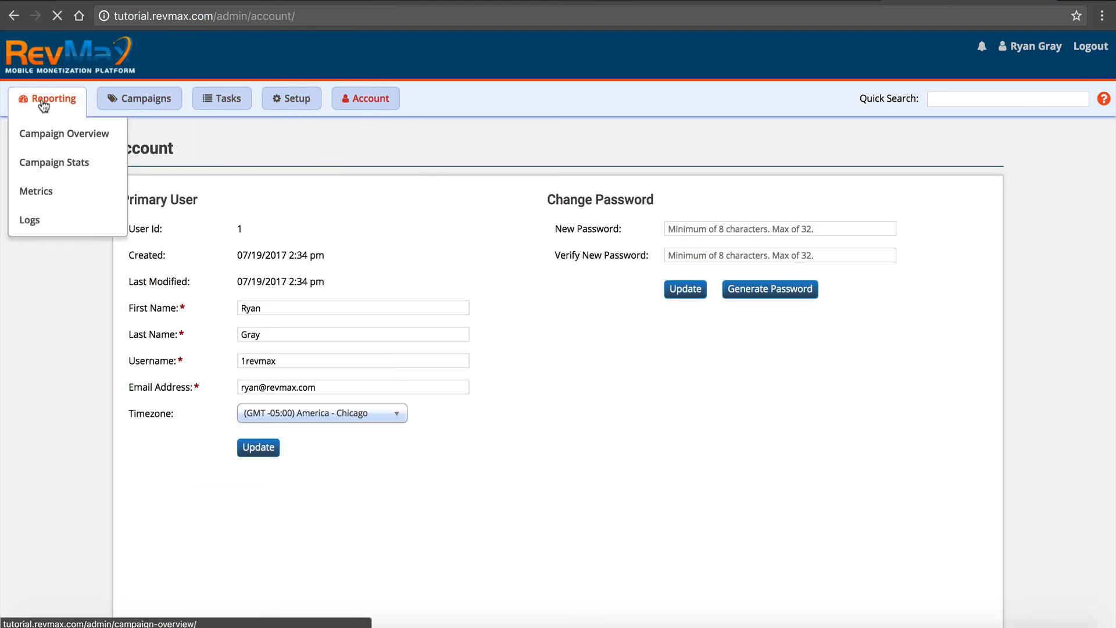
mouse_move(134, 93)
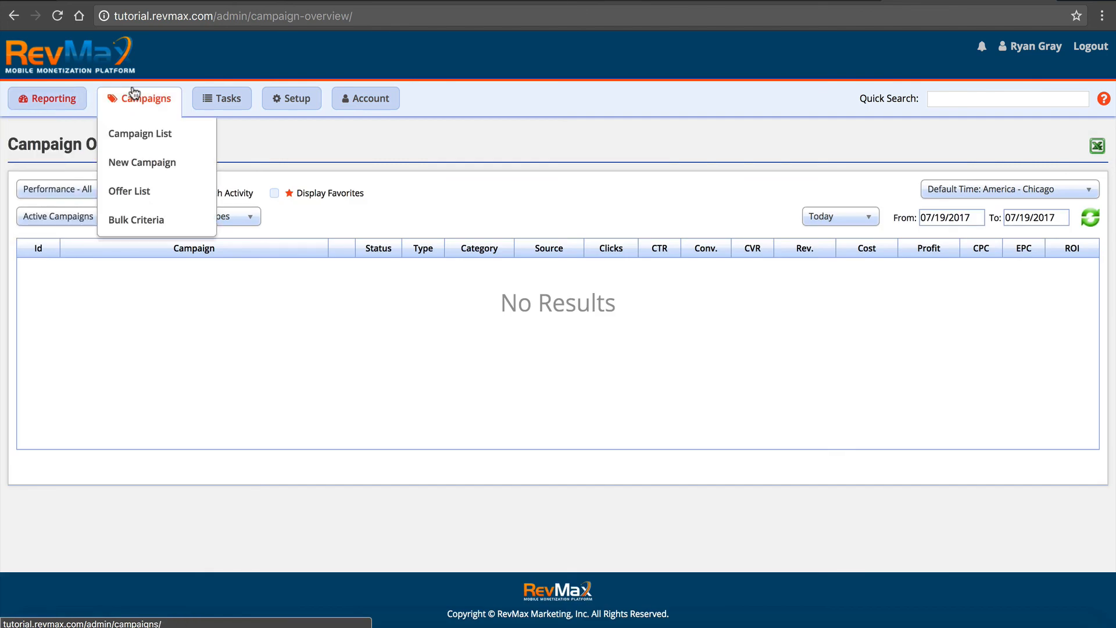